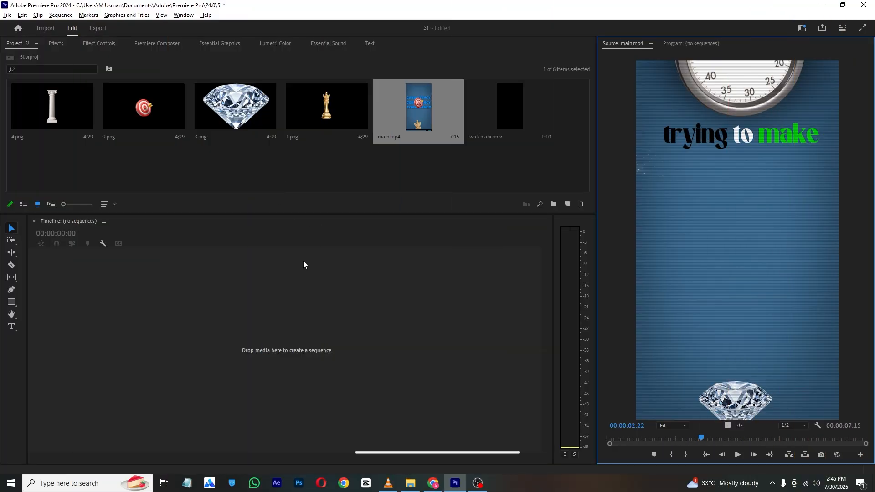
- Create a 1920 × 1080 colour matte using the blue (3B6788) sampled from the background of the main.mp4 preview
right_click(118, 175)
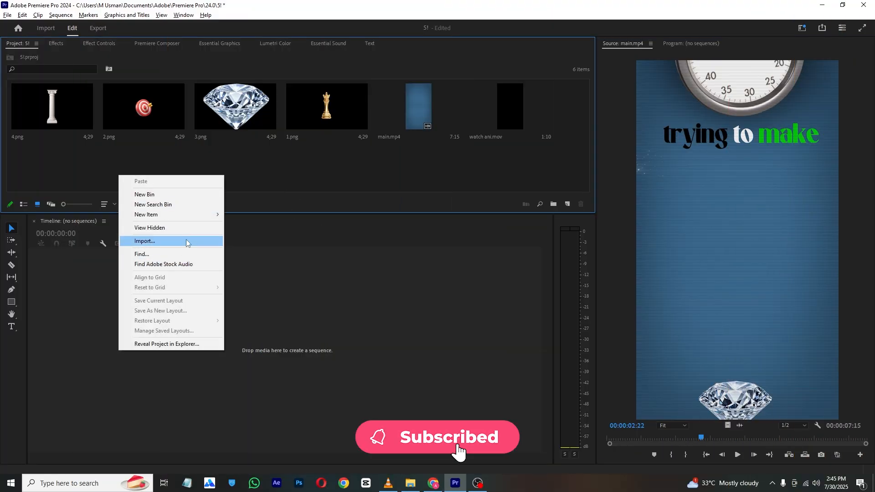
mouse_move(207, 214)
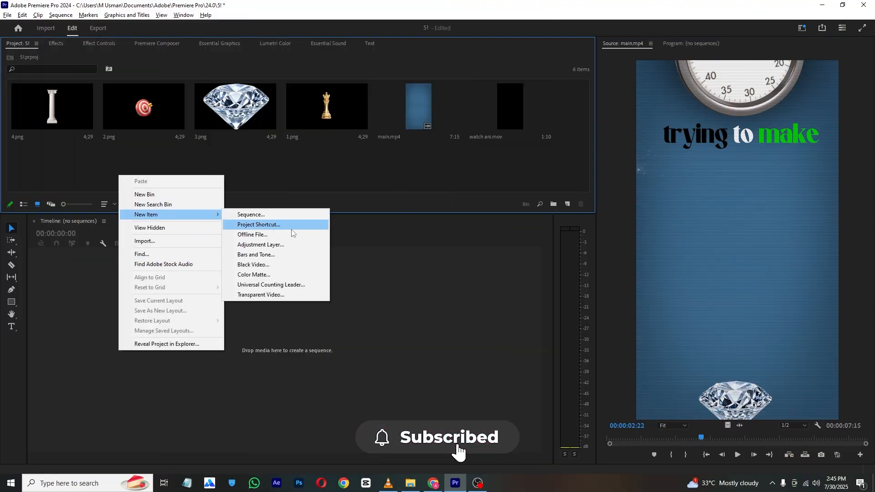
left_click(274, 274)
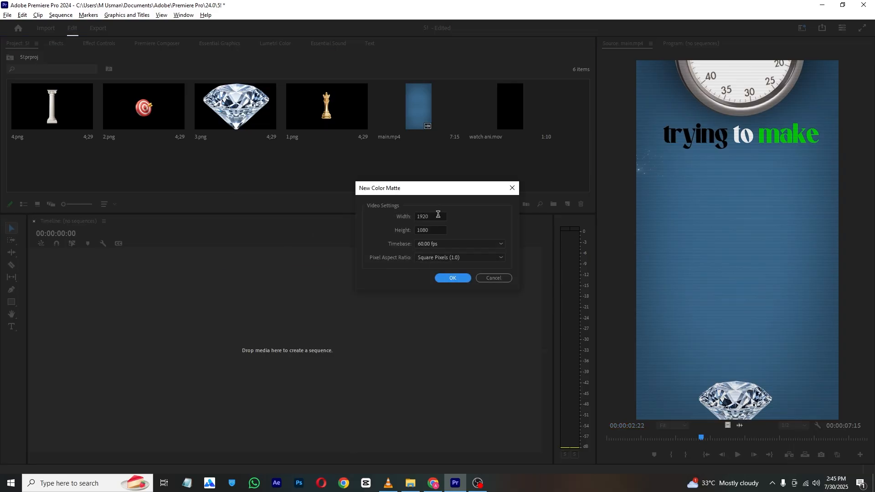
left_click(455, 278)
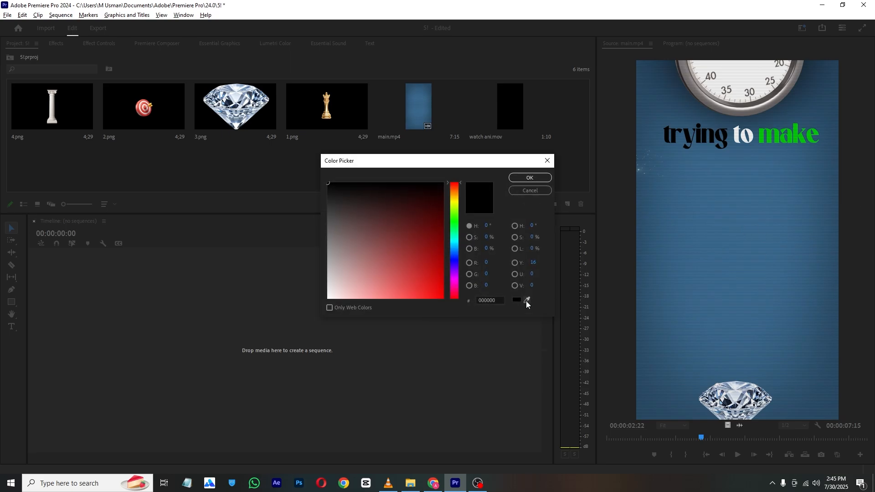
left_click(527, 301)
left_click(746, 268)
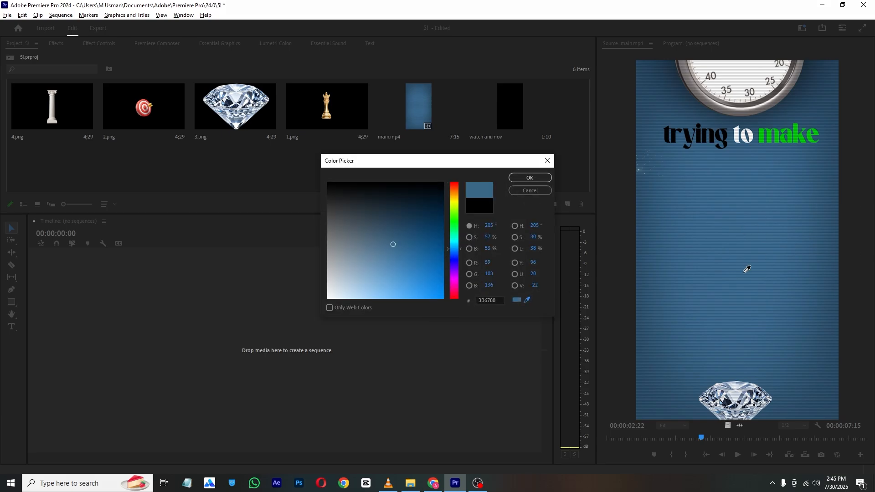
left_click(541, 179)
left_click(423, 258)
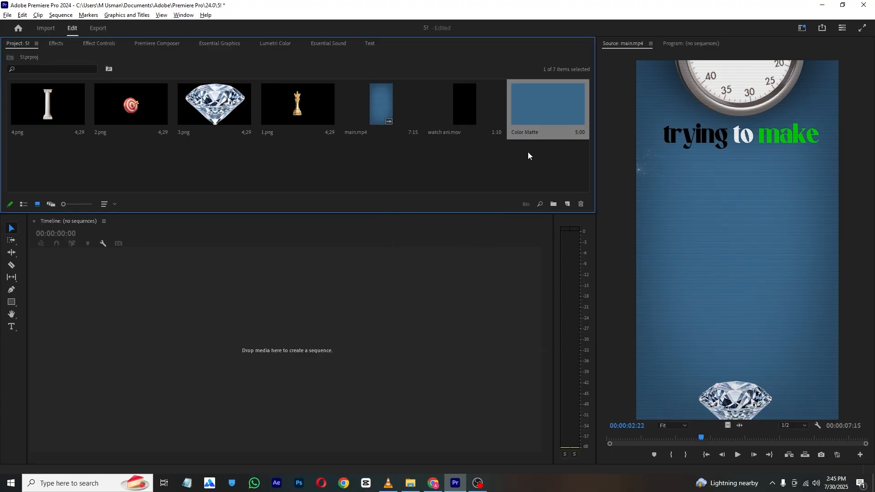
- Create a sequence from the blue colour matte and set its frame size to 1080 horizontal by 1920 vertical
left_click_drag(548, 105, 188, 381)
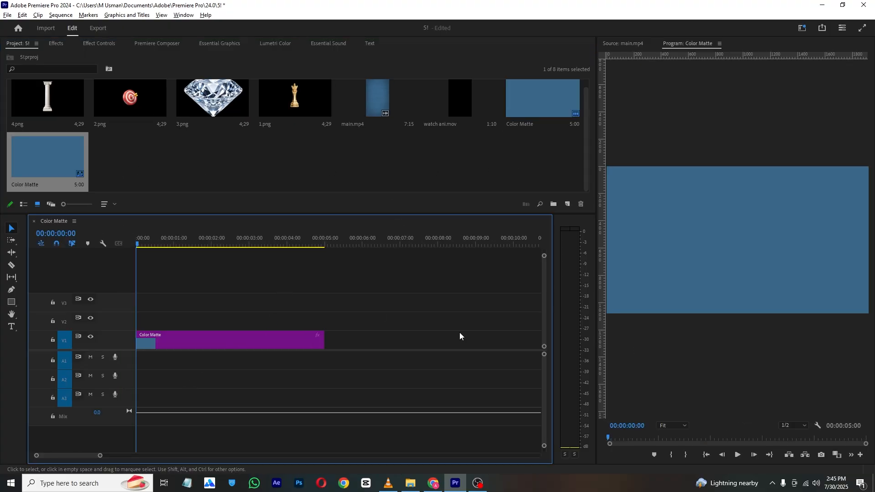
left_click(60, 14)
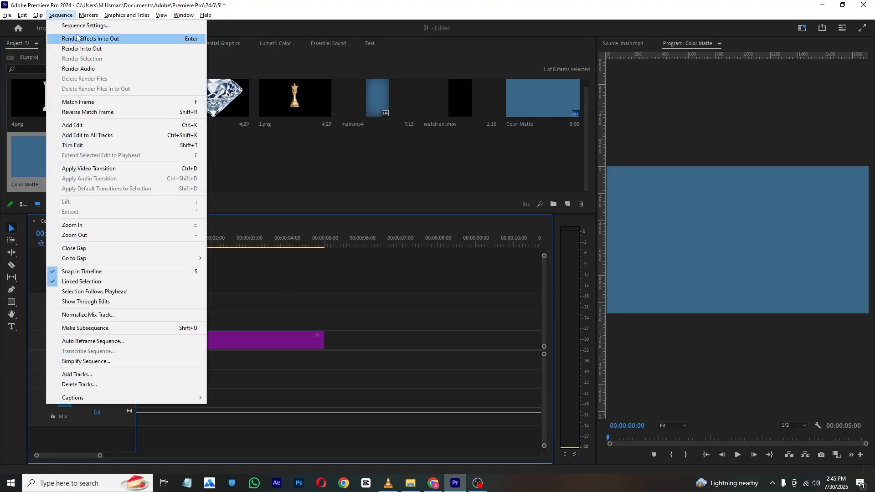
left_click(66, 22)
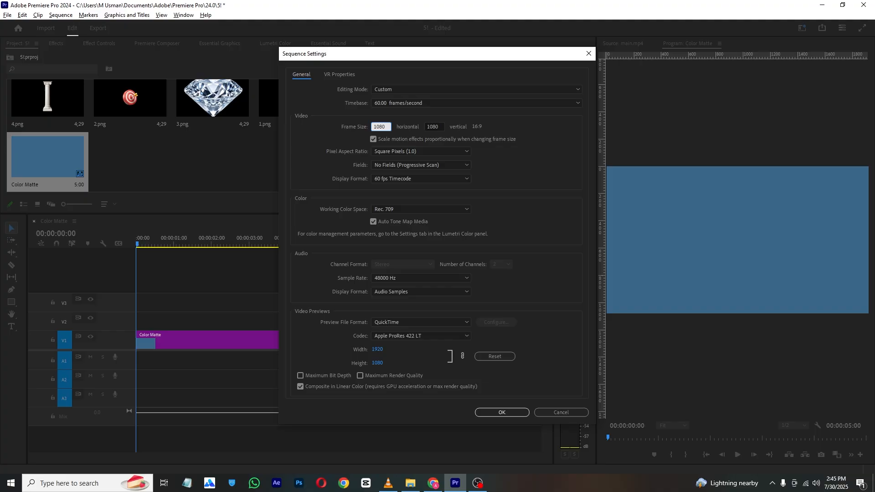
double_click(438, 123)
type("1920")
key("Return")
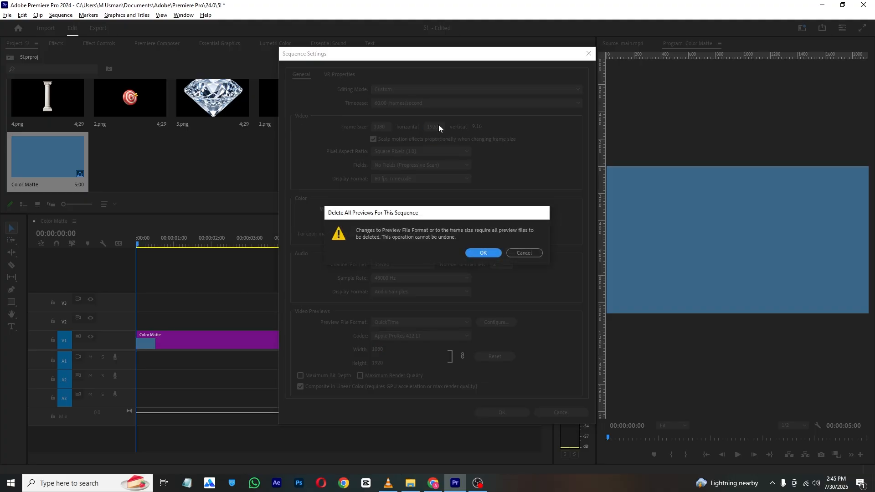
left_click(477, 249)
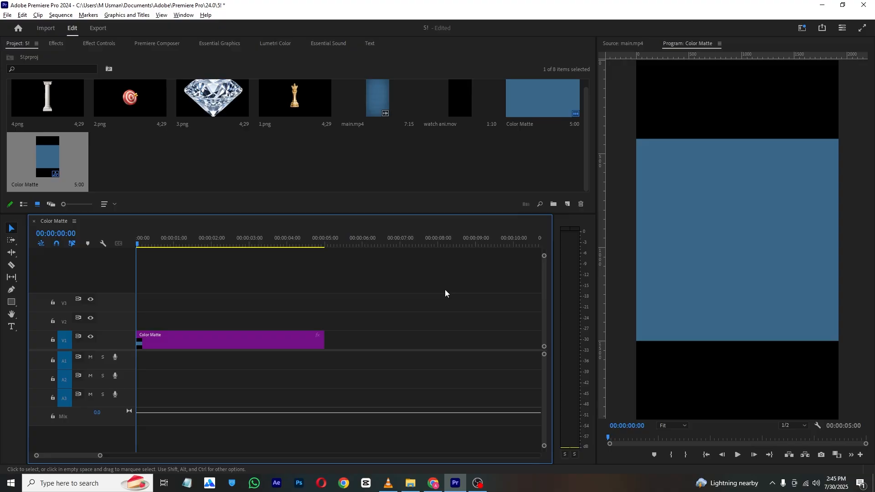
- Scale the Color Matte clip on V1 to 184 so it fills the vertical frame
left_click(165, 343)
left_click(102, 43)
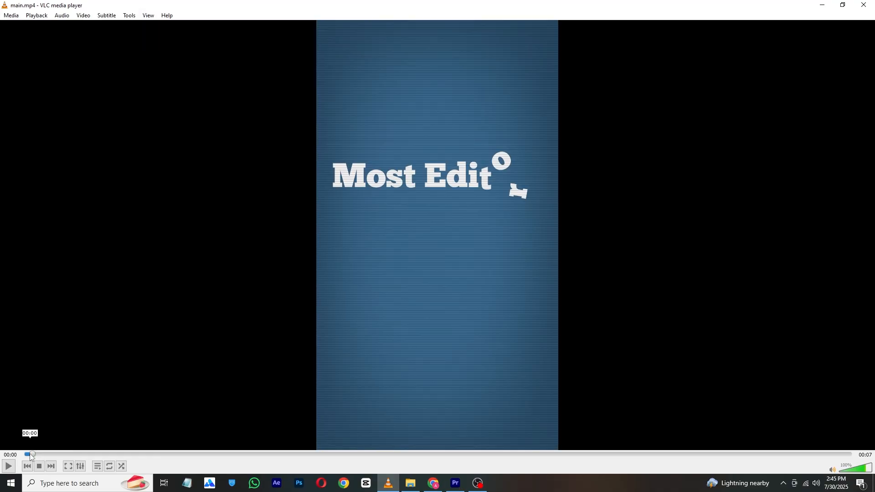
- Review the opening "Most Editors" text animation of main.mp4 in VLC media player
left_click(10, 469)
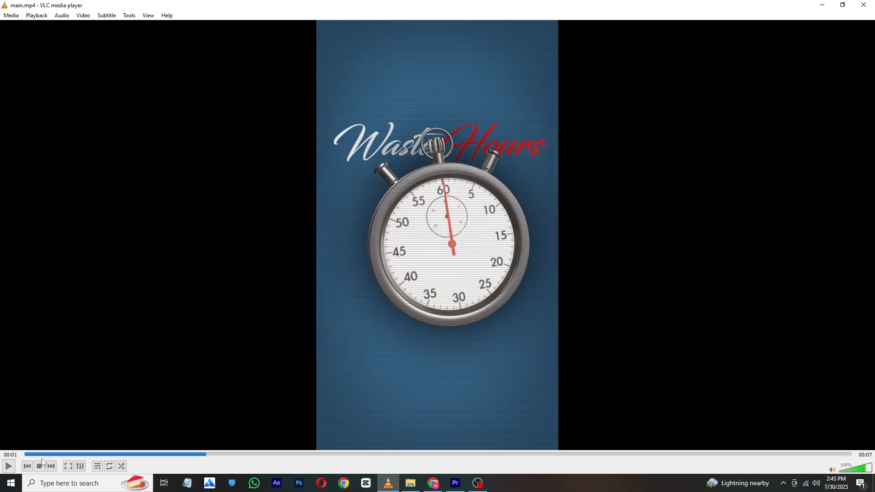
left_click(35, 454)
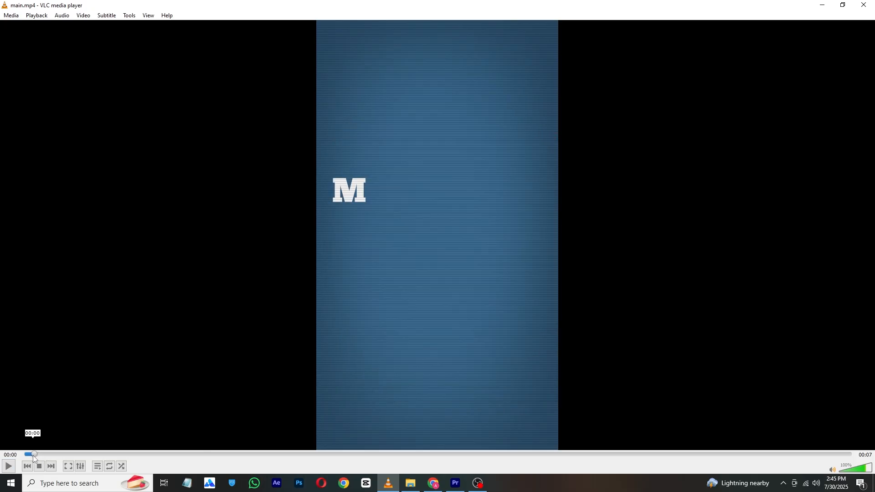
left_click_drag(33, 455, 62, 453)
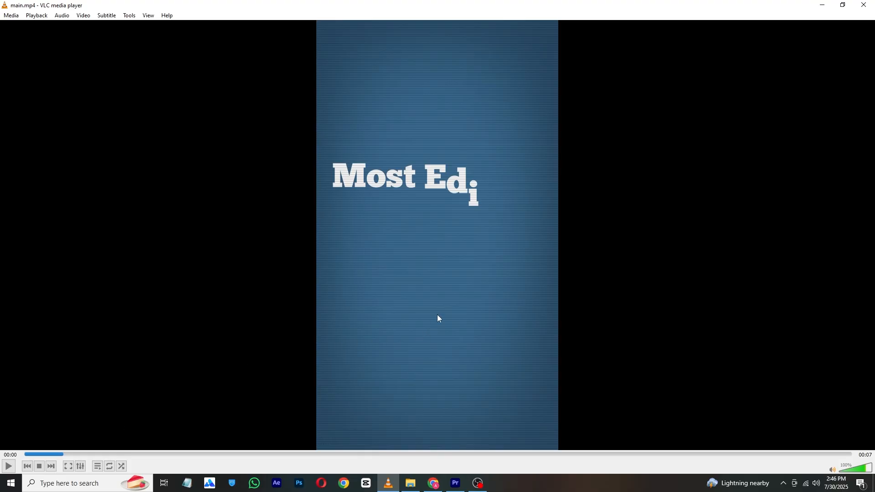
- Switch to Premiere Pro and show the Text Presets of Premiere Composer's Starter Pack
left_click(456, 483)
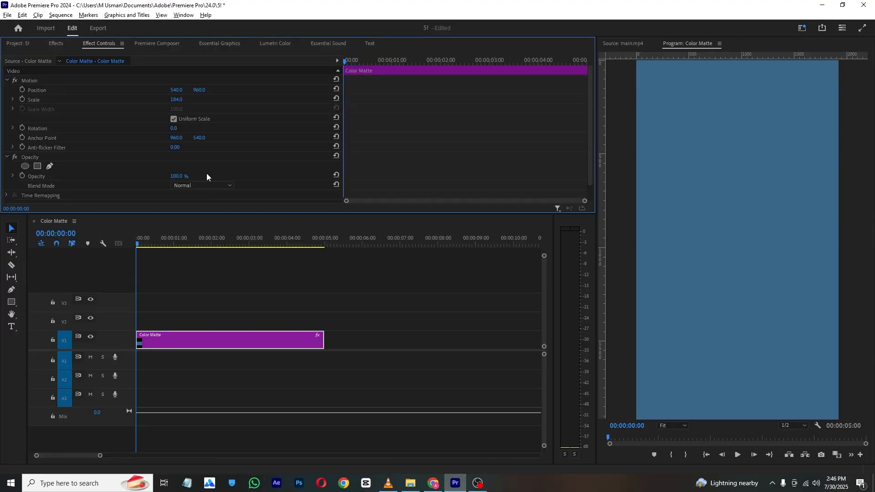
left_click(159, 44)
left_click(13, 86)
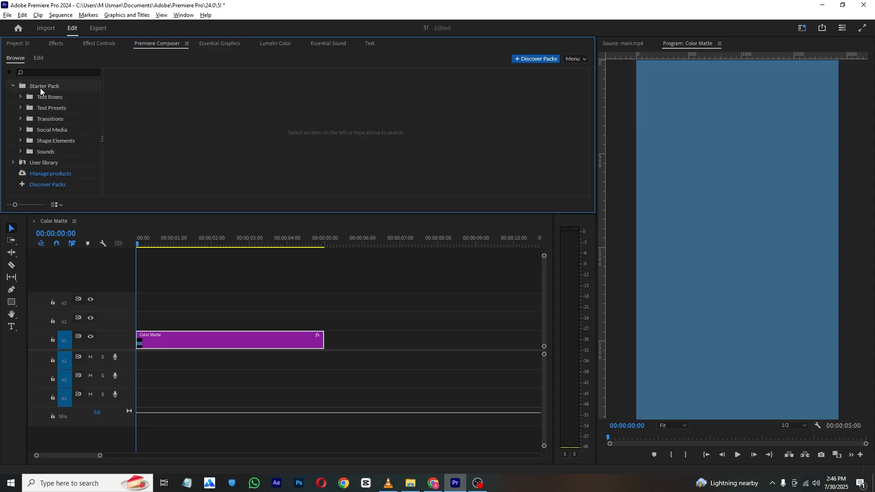
left_click(41, 86)
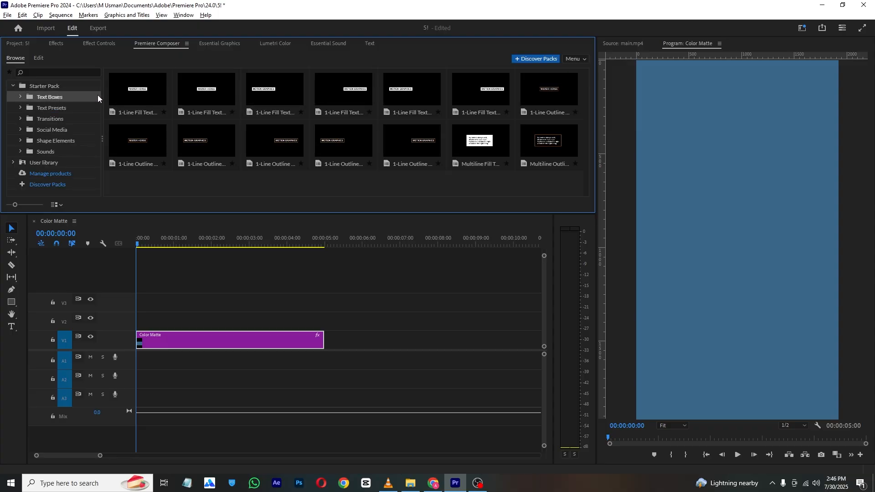
left_click(20, 108)
left_click(20, 107)
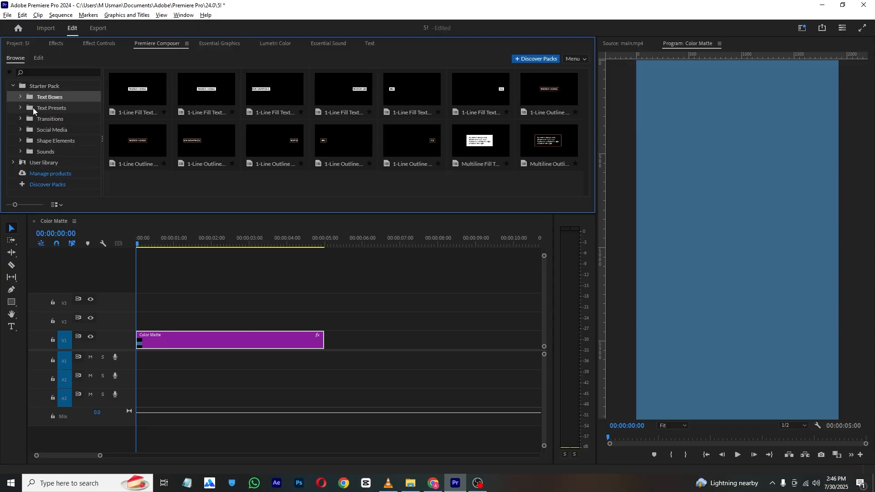
left_click(33, 107)
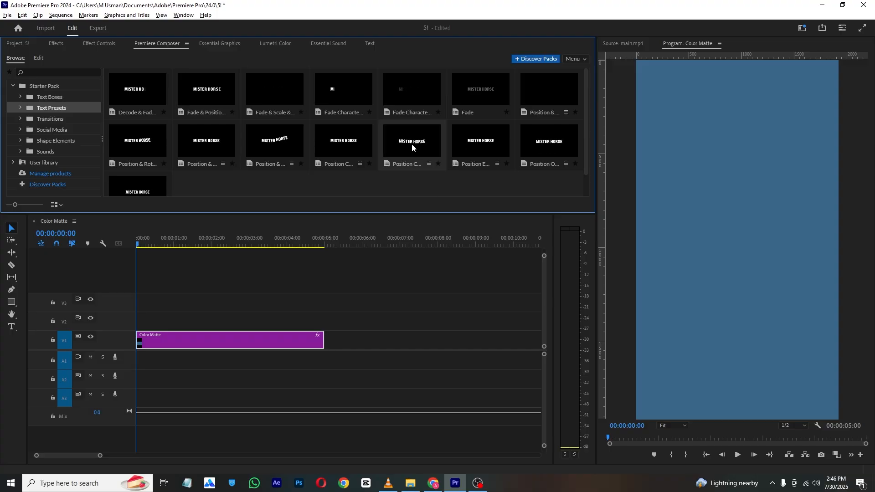
- Check the reference text animation in VLC, and place the Position Characters Overshoot - Bottom preset on V2 at the sequence start
left_click(389, 483)
left_click(9, 466)
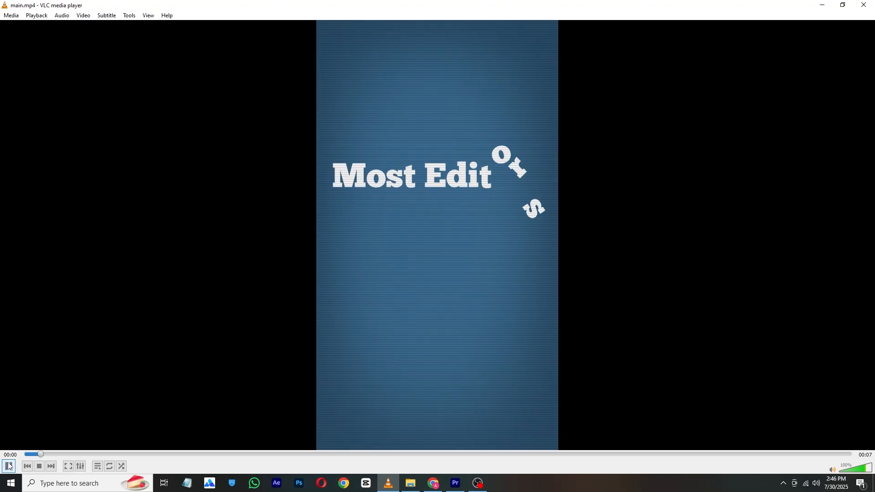
left_click(10, 467)
key("alt+Tab")
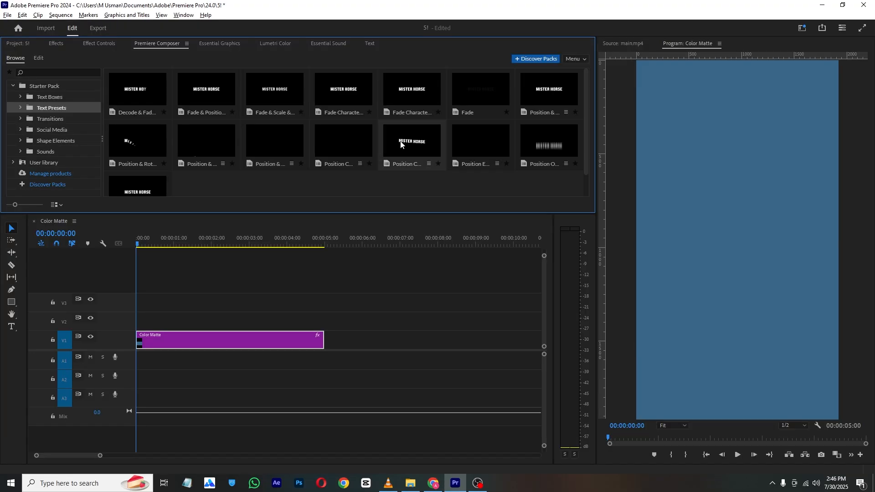
left_click_drag(401, 144, 135, 318)
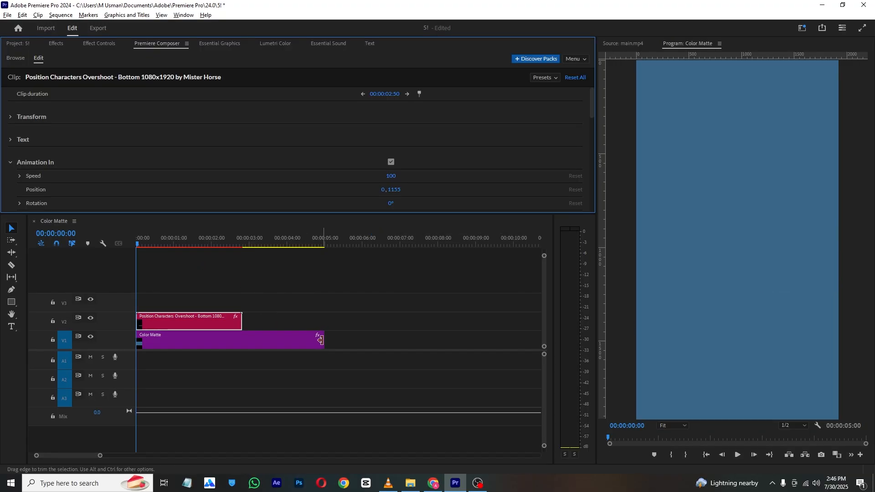
- Extend the Color Matte clip on V1 to 00:00:19:19
left_click_drag(320, 340, 537, 340)
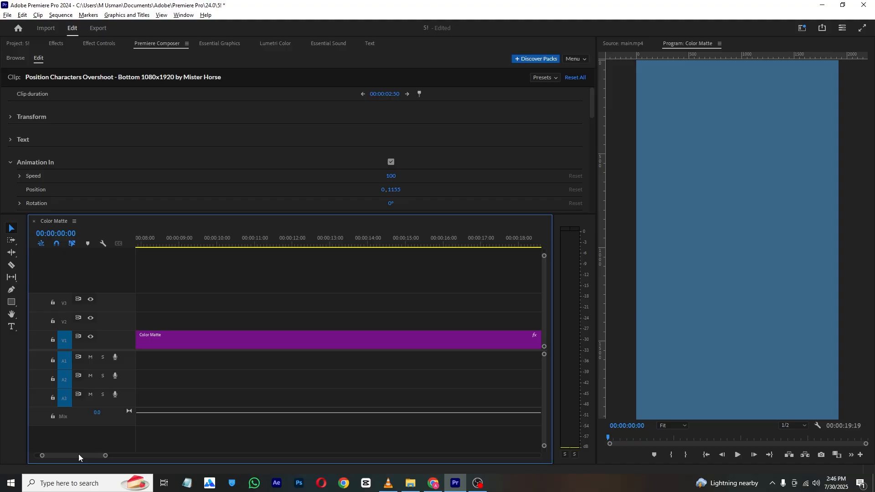
left_click_drag(78, 454, 73, 454)
- Move the text preset clip on V2 upward in the frame by setting its vertical position to 404
left_click_drag(155, 241, 186, 244)
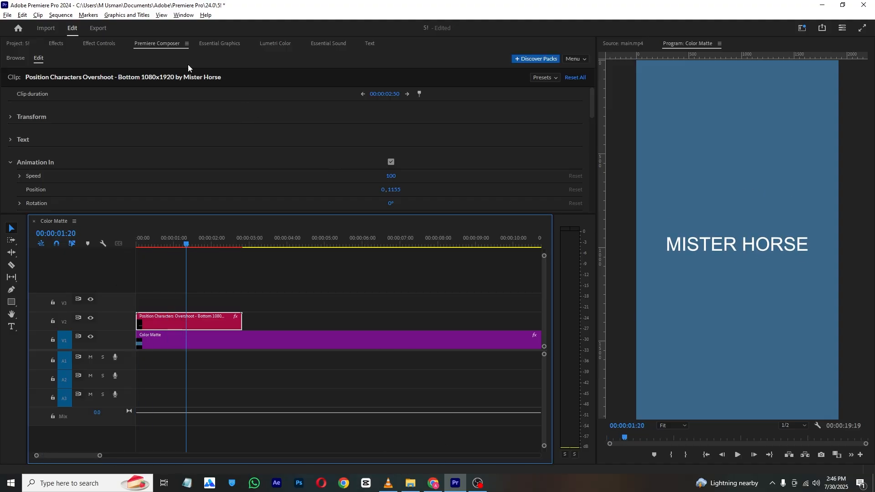
left_click(225, 49)
scroll(171, 77, "down", 4)
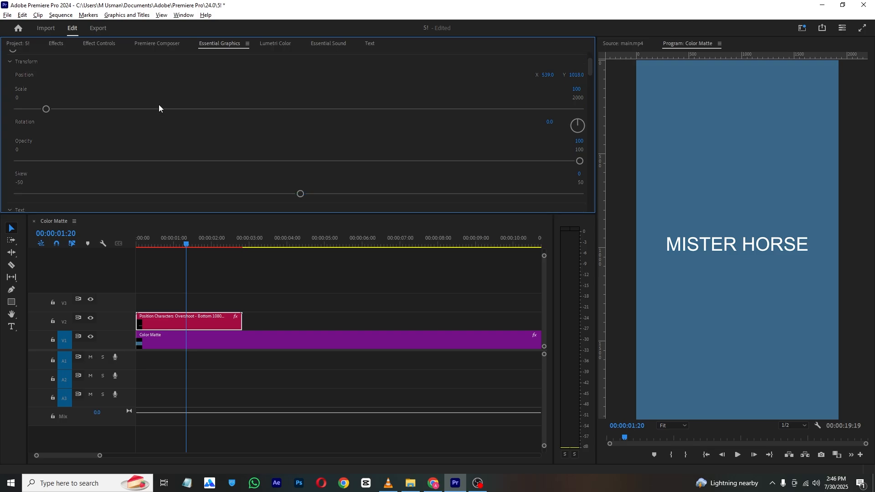
left_click(388, 483)
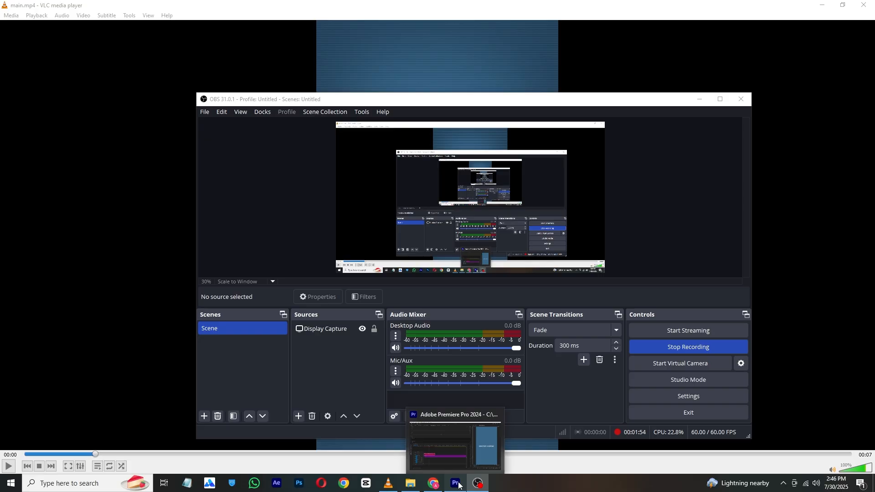
left_click(456, 483)
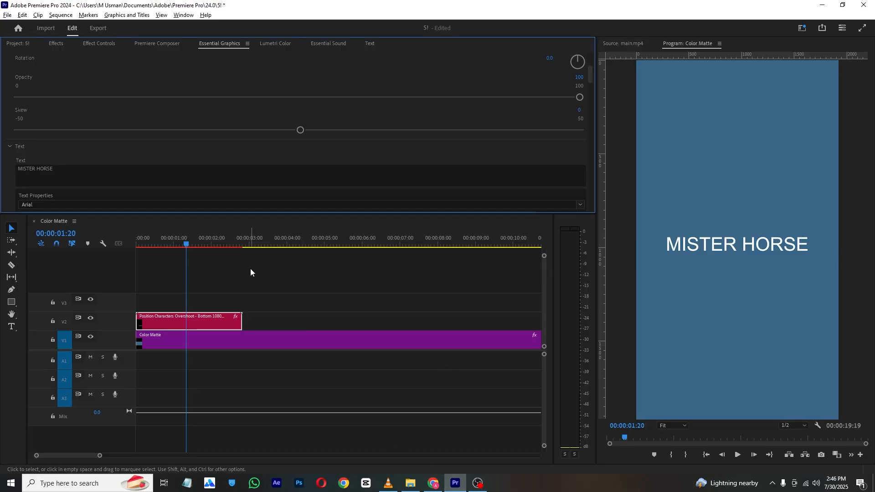
left_click(177, 244)
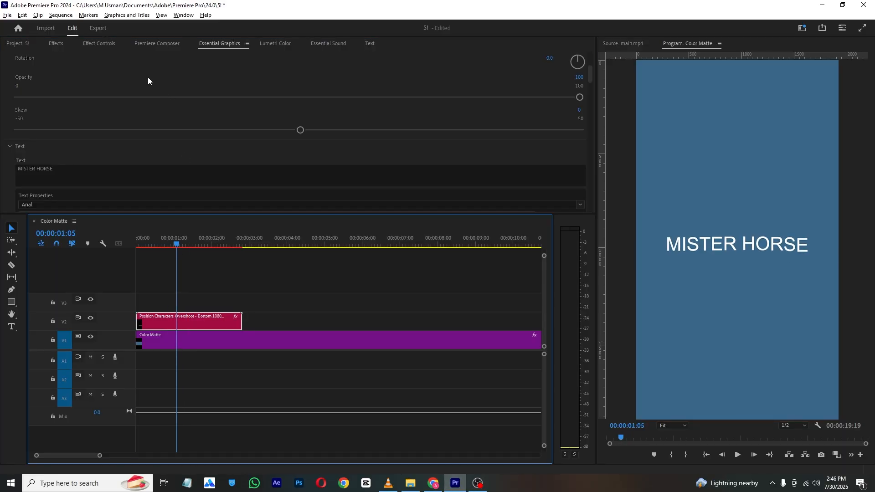
left_click(106, 46)
left_click_drag(200, 100, 174, 75)
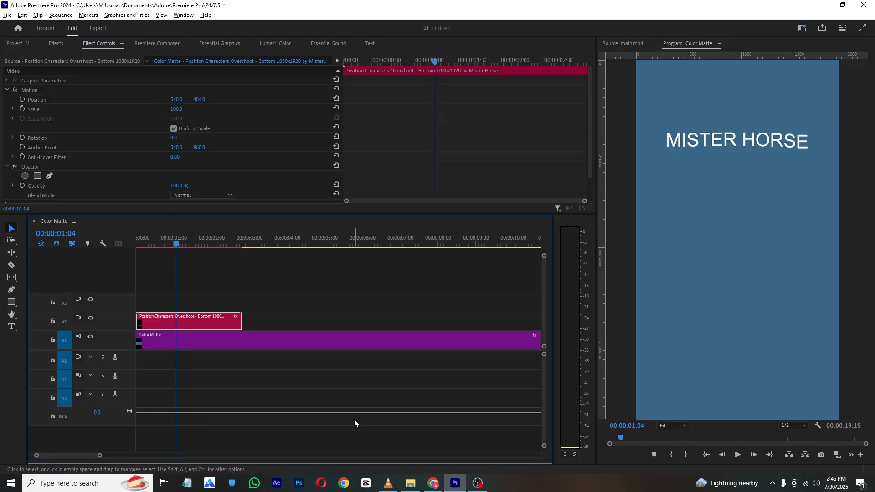
- Examine in VLC how the reference video goes from "Most Editors" to the "Waste Hours" text and the stopwatch
left_click(388, 483)
left_click(7, 467)
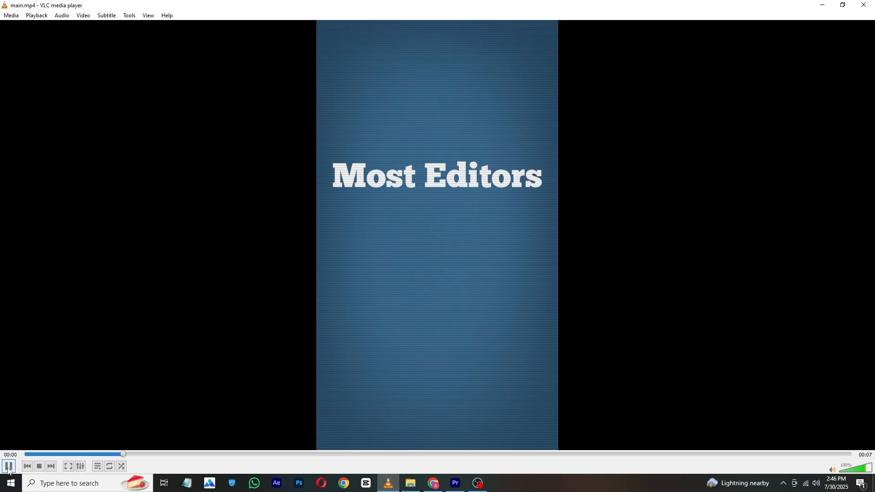
left_click(7, 467)
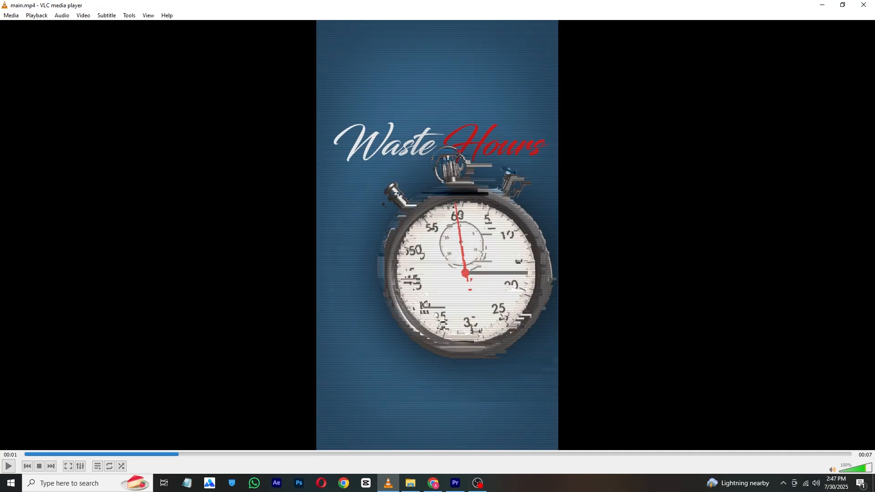
left_click_drag(128, 455, 184, 463)
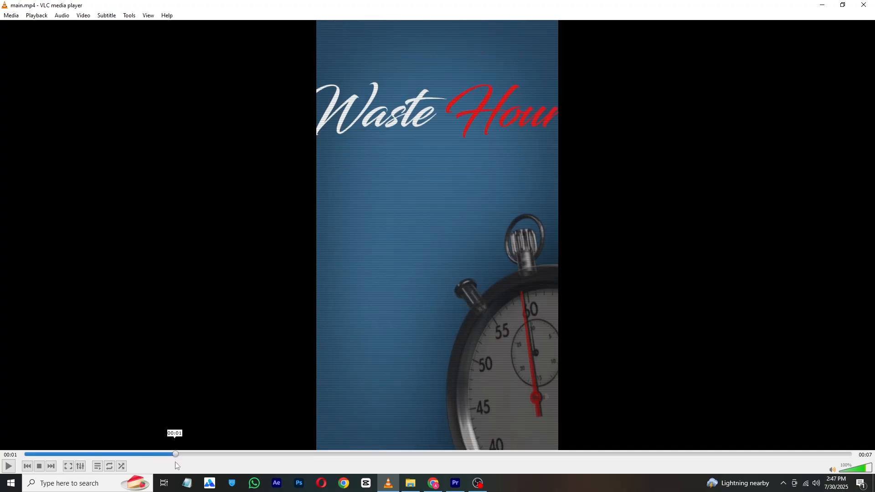
- Return to Premiere Pro, place watch ani.mov on V3 right after the text preset clip ends, and preview it
left_click(455, 483)
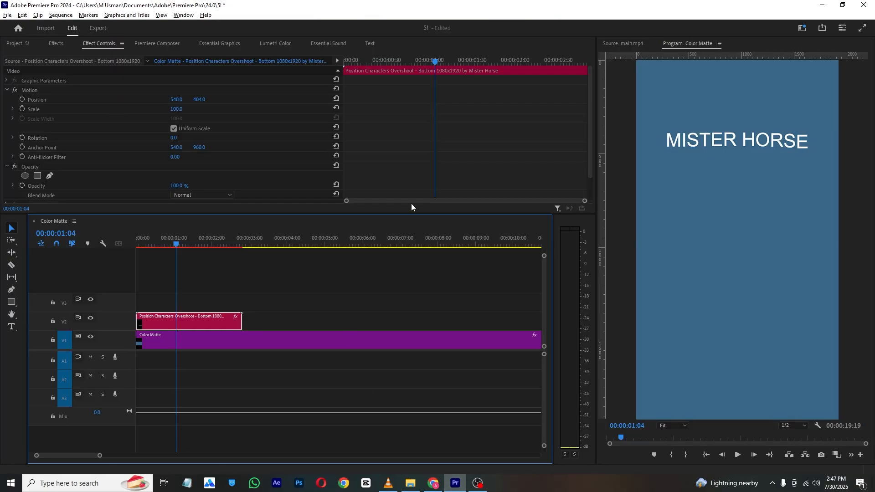
left_click(36, 43)
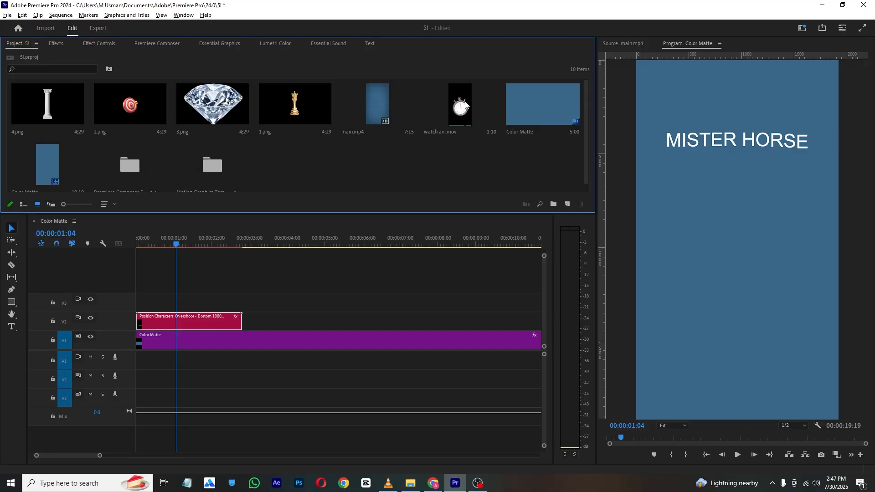
left_click_drag(465, 105, 242, 298)
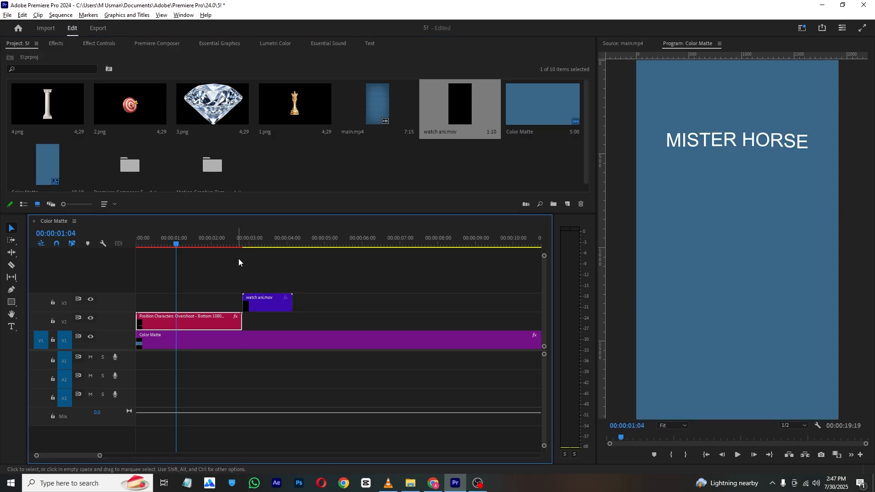
left_click_drag(246, 244, 278, 248)
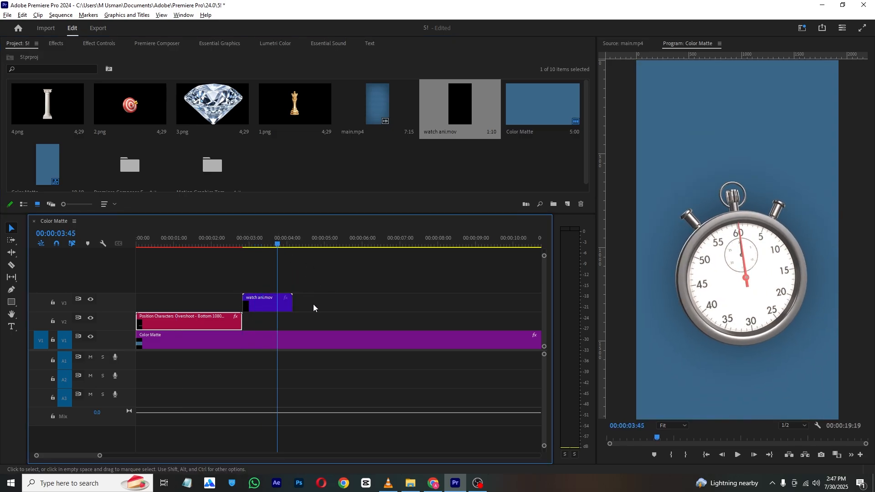
- Preview the watch ani.mov clip on V3 and slow its speed to 50%
left_click(274, 304)
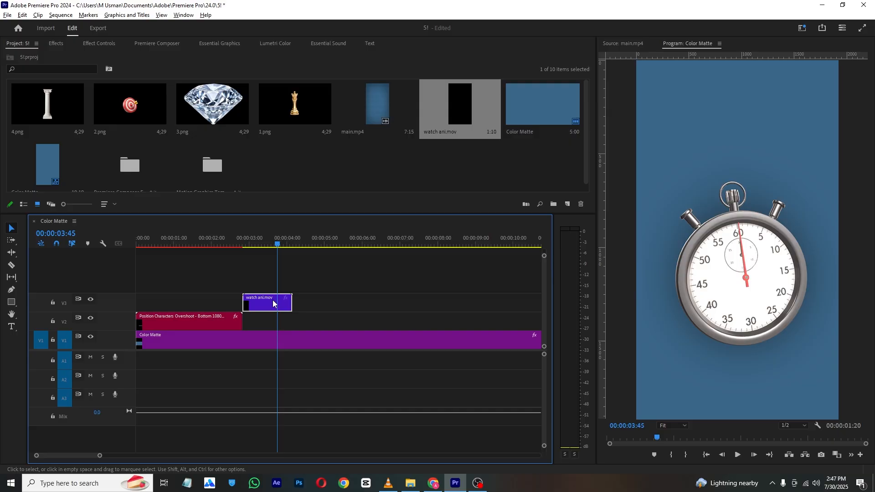
left_click_drag(250, 245, 287, 246)
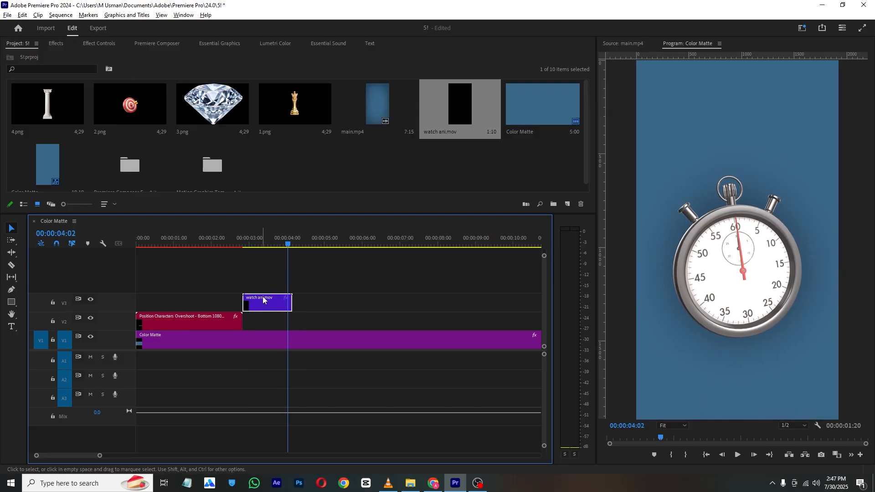
key("ctrl+r")
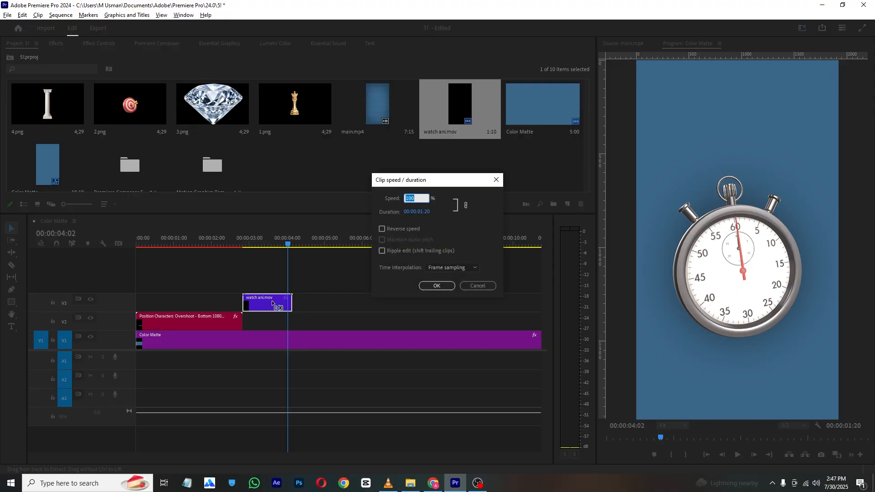
type("50")
key("Return")
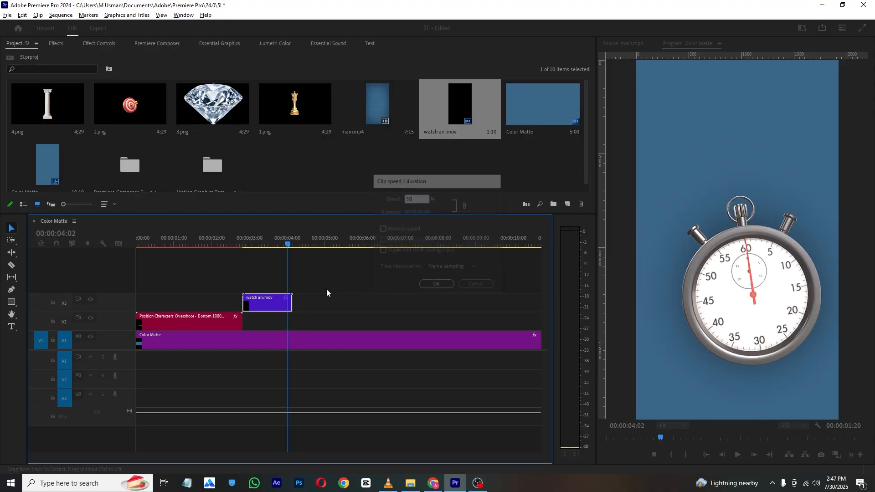
- Change the slowed stopwatch clip's time interpolation to Optical flow and preview its motion
mouse_move(294, 240)
left_mouse_down()
mouse_move(275, 240)
mouse_move(287, 240)
left_mouse_up()
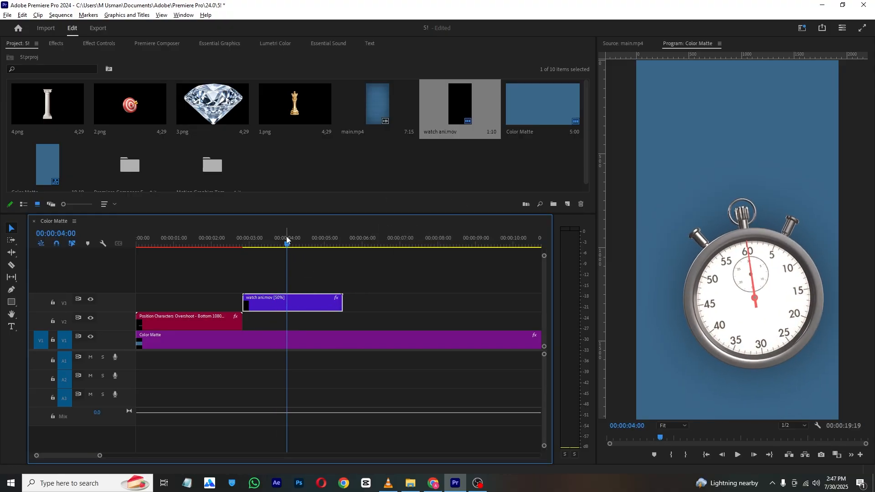
key("ctrl+r")
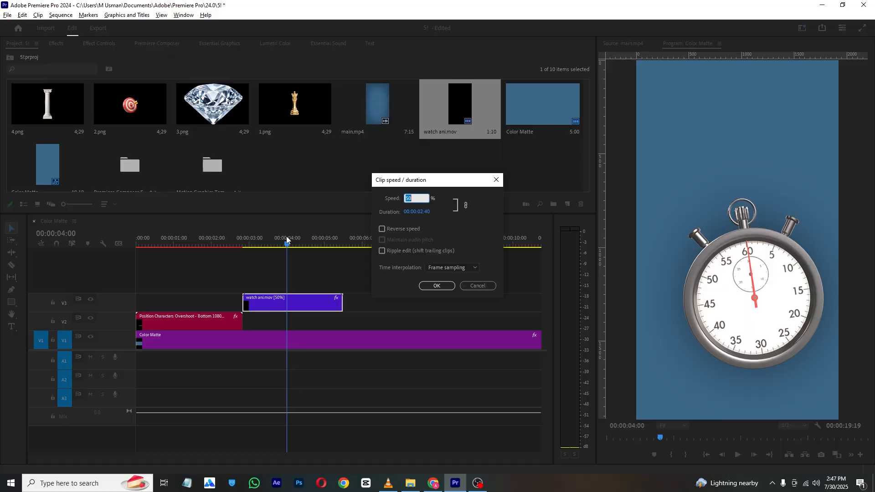
left_click(428, 268)
left_click(452, 290)
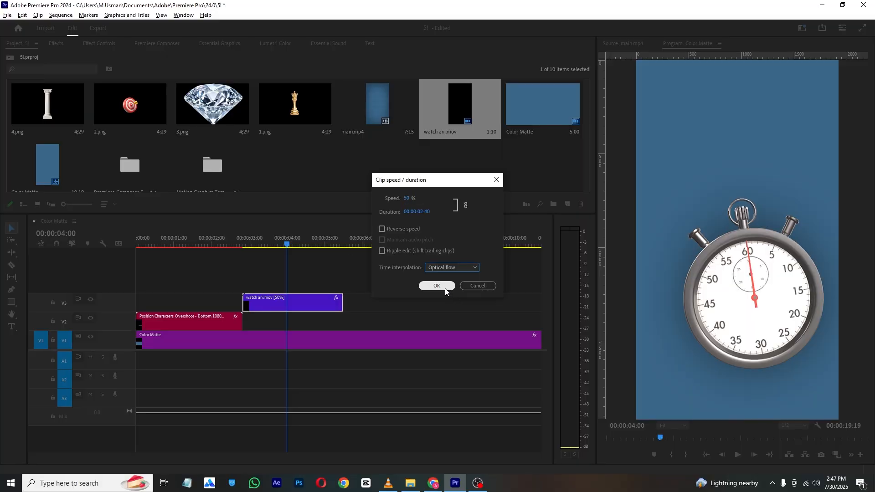
left_click(445, 288)
left_click_drag(241, 243, 314, 257)
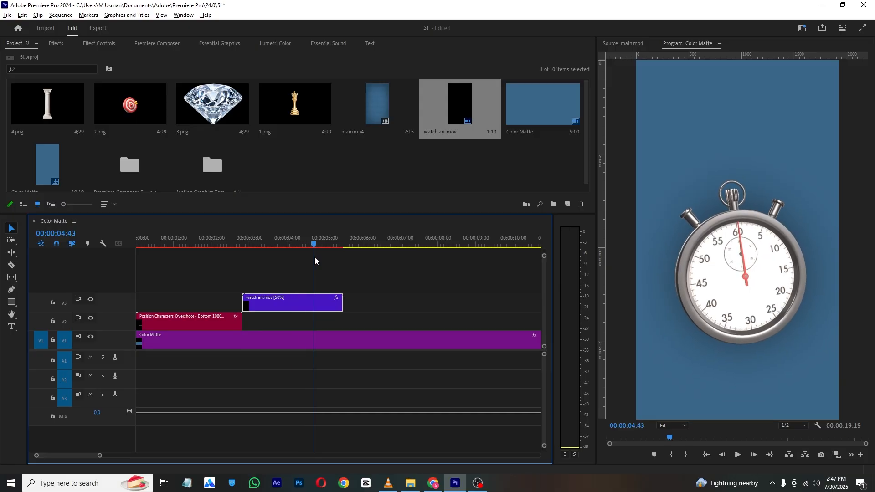
- Check the "Waste Hours" entrance in VLC, and place the Position Ease In - Top preset on V4 at the stopwatch clip's start
left_click(397, 488)
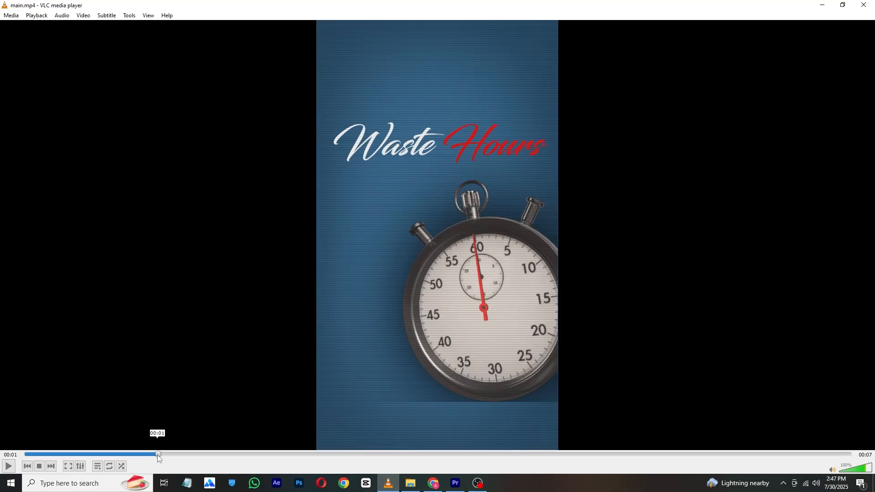
left_click_drag(157, 454, 184, 459)
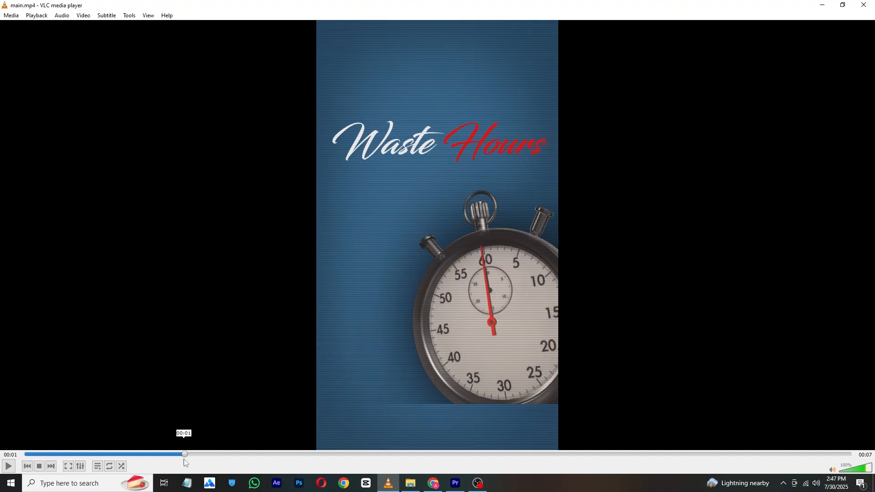
left_click(455, 483)
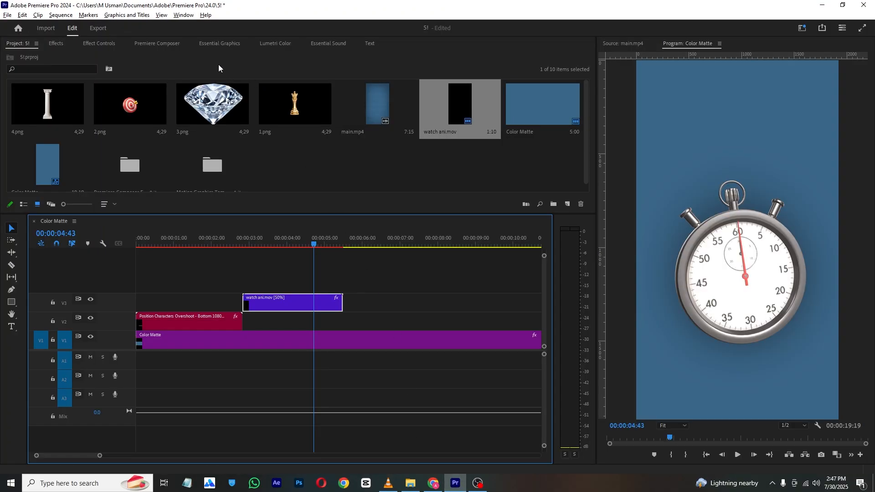
left_click(177, 43)
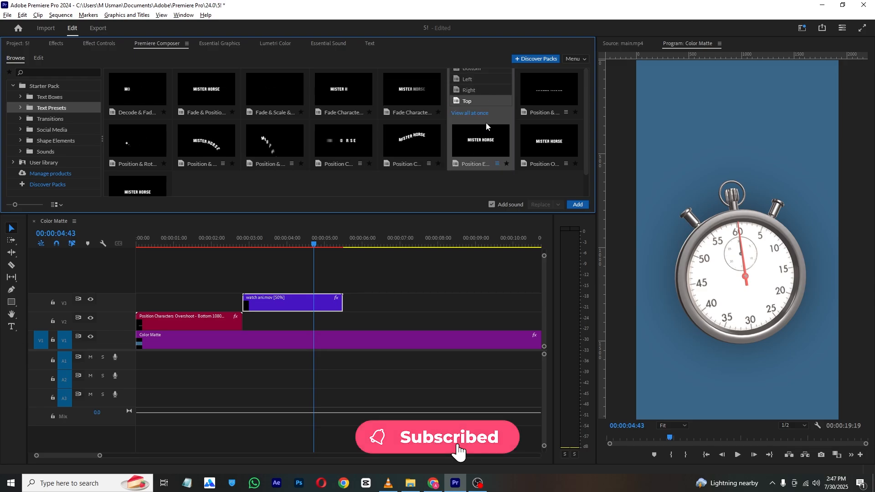
left_click_drag(486, 122, 244, 276)
left_click_drag(248, 238, 281, 255)
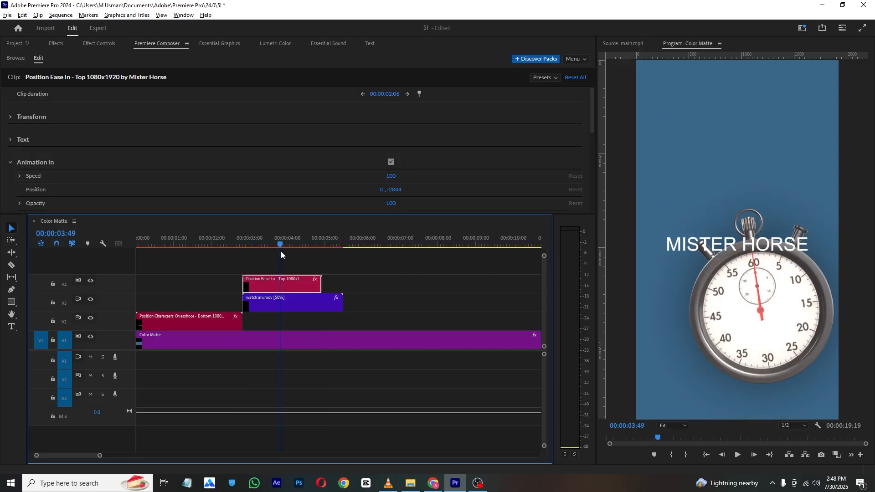
- Raise the V4 text preset above the stopwatch by setting its vertical position to 470, and compare its placement with the VLC reference
left_click(95, 44)
left_click_drag(199, 99, 169, 100)
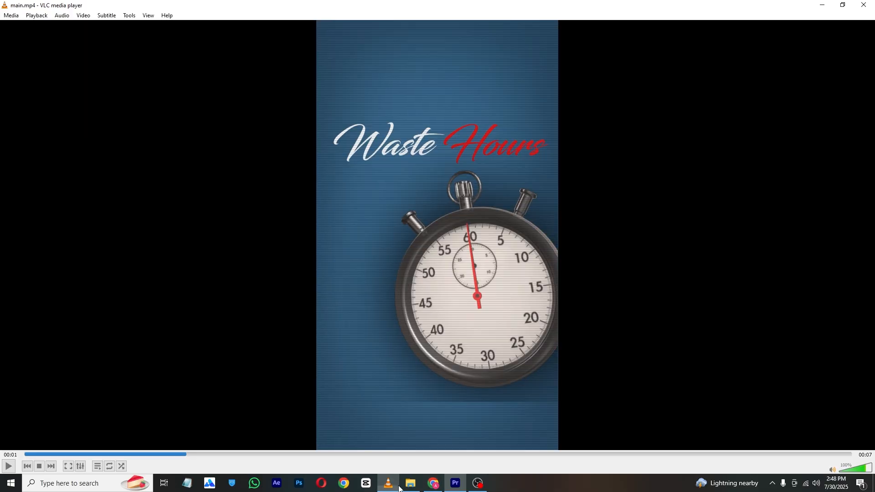
left_click(388, 483)
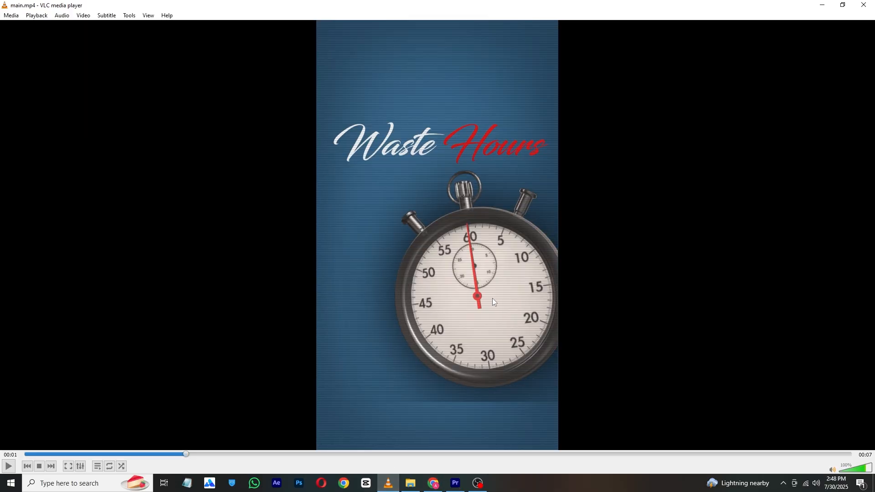
left_click(461, 484)
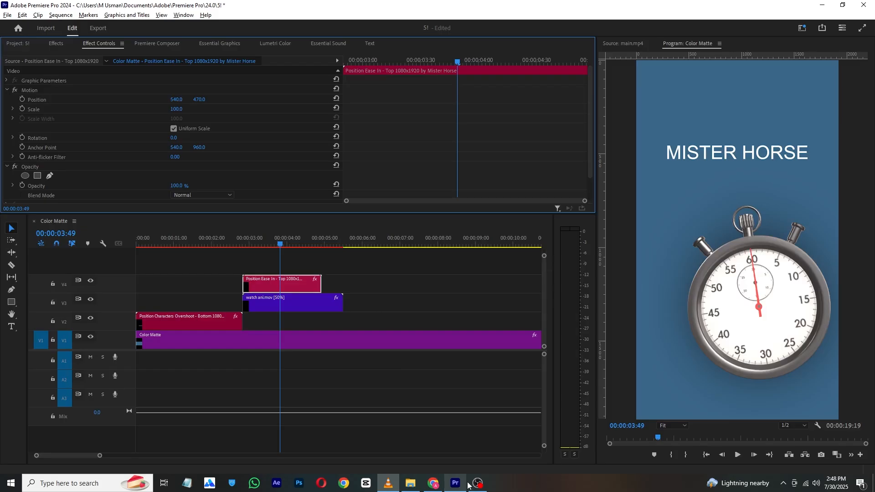
- Replace the V4 preset's placeholder text with "waste hours", checking the wording against the VLC reference
left_click(214, 44)
scroll(42, 103, "down", 3)
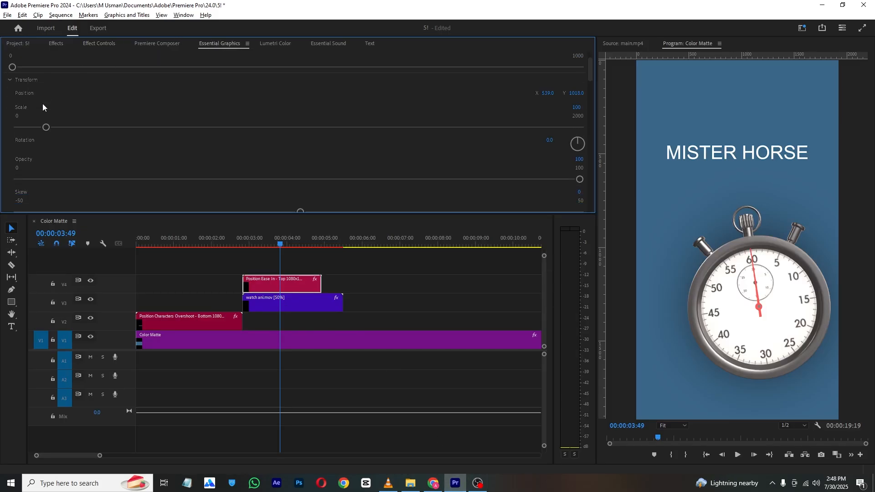
scroll(43, 108, "down", 3)
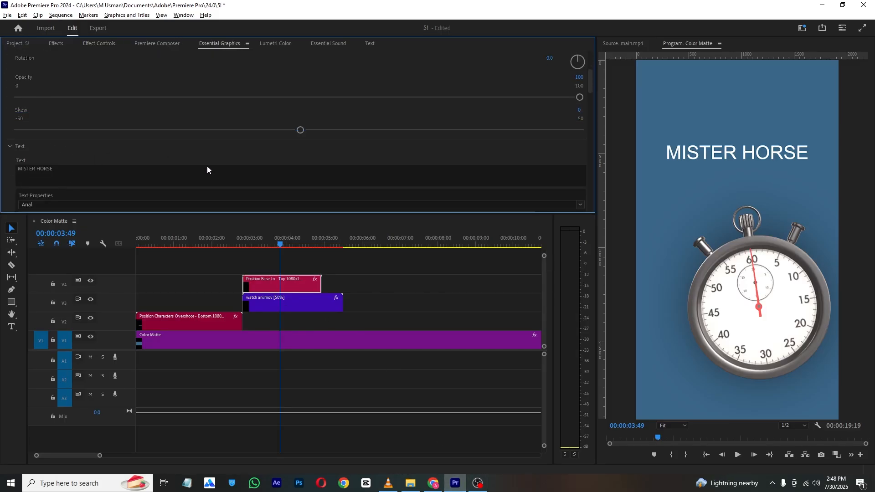
scroll(207, 170, "down", 1)
left_click(388, 484)
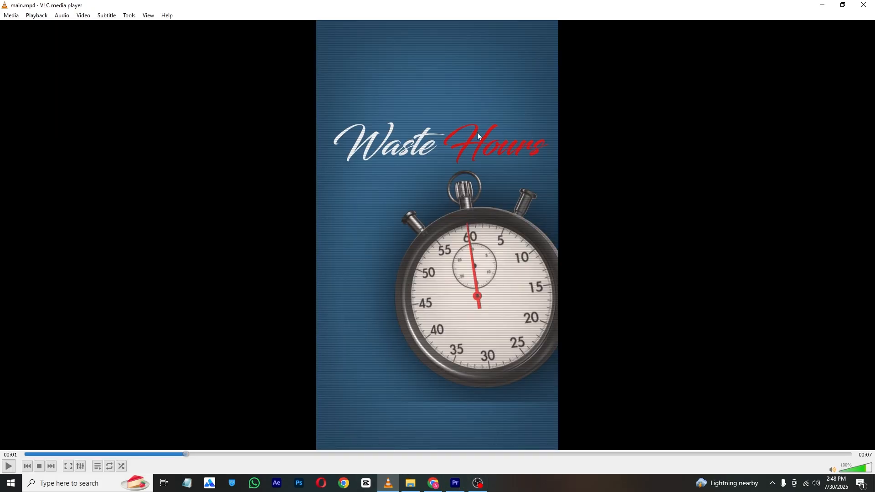
left_click(455, 484)
double_click(76, 151)
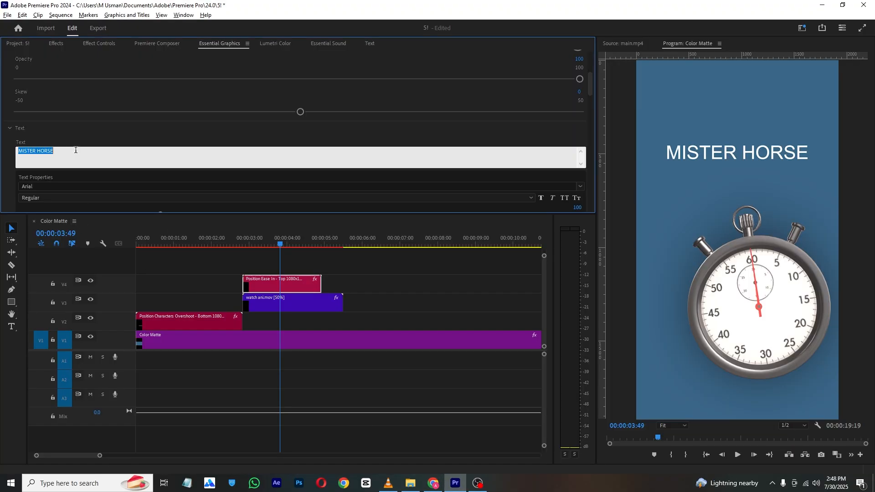
type("waste hours")
left_click(111, 141)
- Format the "waste hours" text in Aston Script Bold with faux italic and a size of 186
left_click(81, 187)
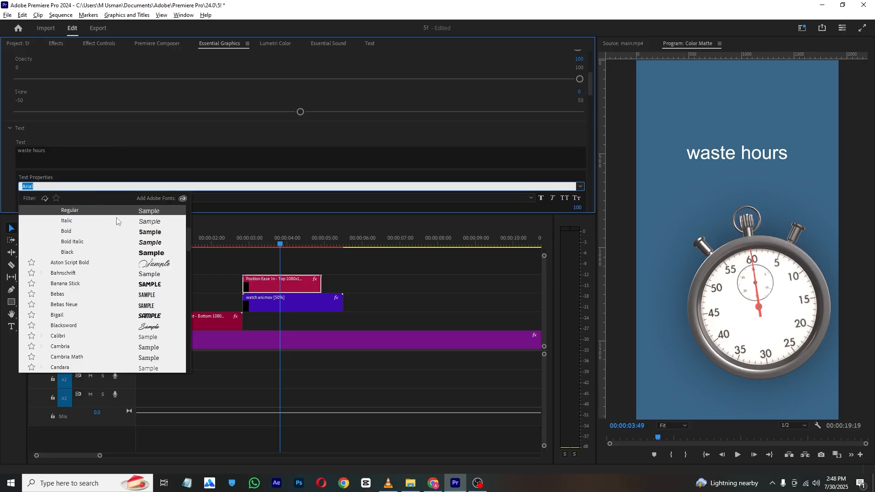
left_click(158, 264)
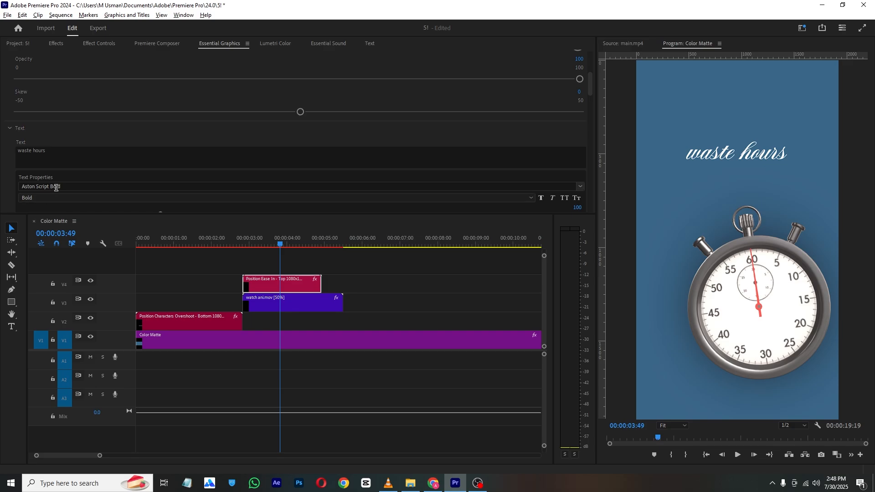
scroll(246, 162, "down", 3)
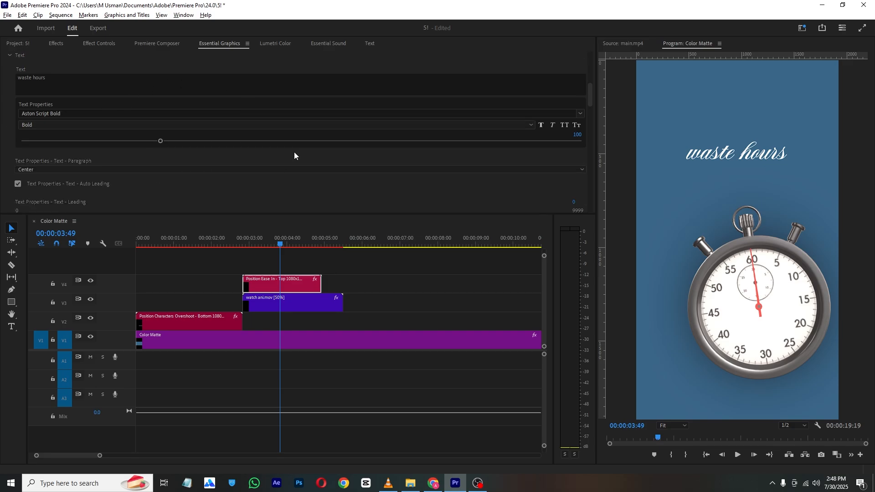
left_click(554, 124)
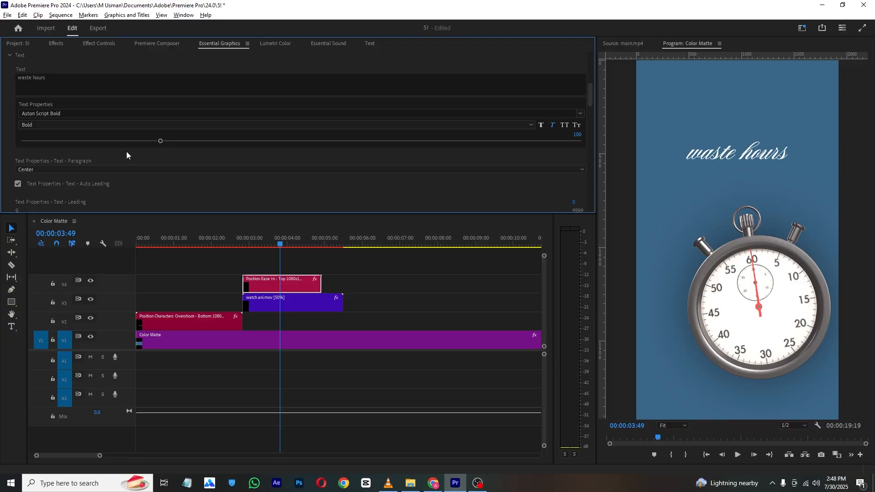
left_click_drag(164, 142, 281, 141)
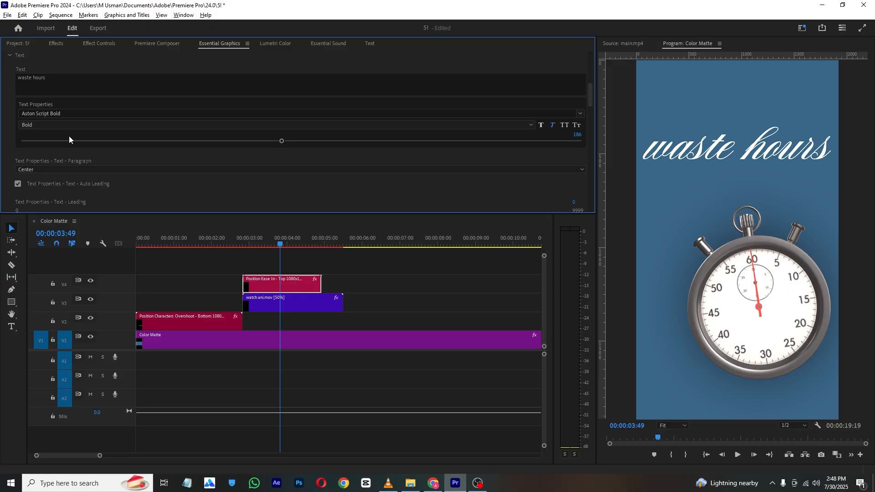
left_click(78, 124)
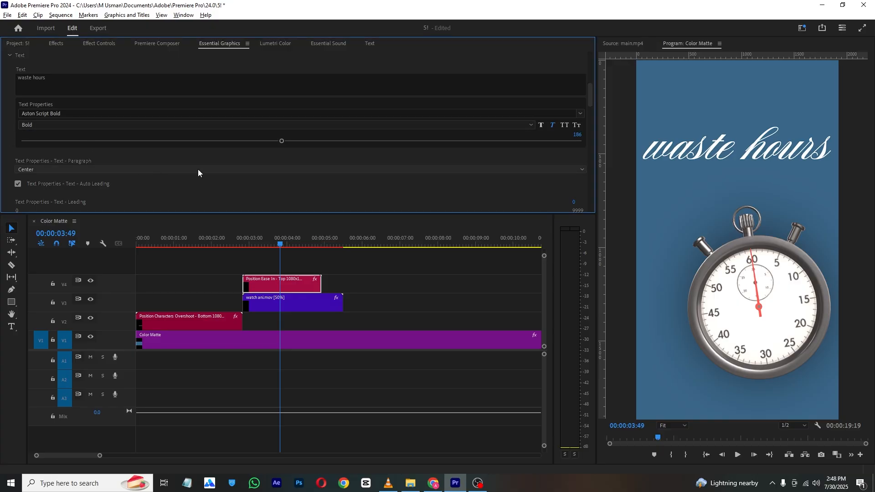
- Change the fill color of the whole "waste hours" text to red
left_click(32, 78)
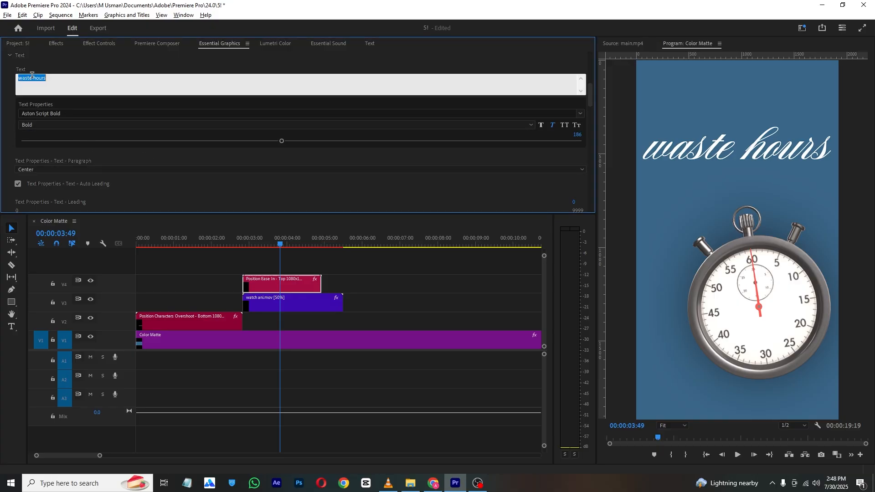
scroll(86, 184, "down", 4)
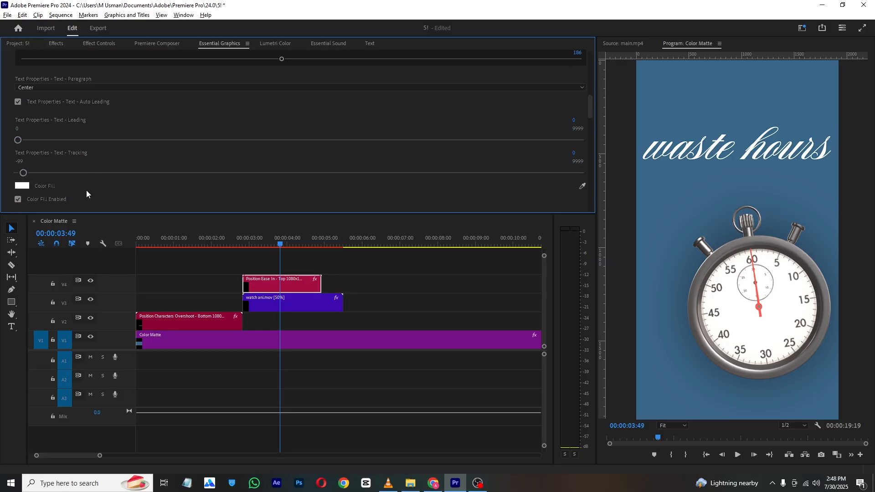
left_click(22, 160)
left_click(443, 298)
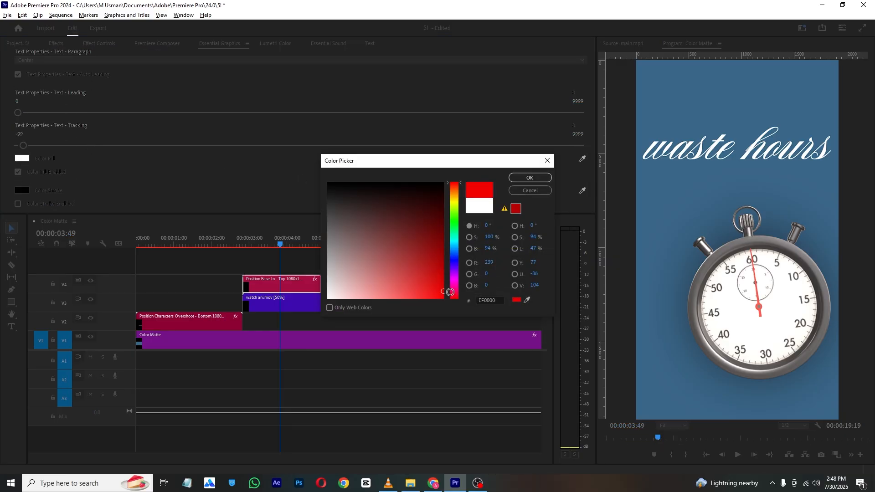
left_click(531, 179)
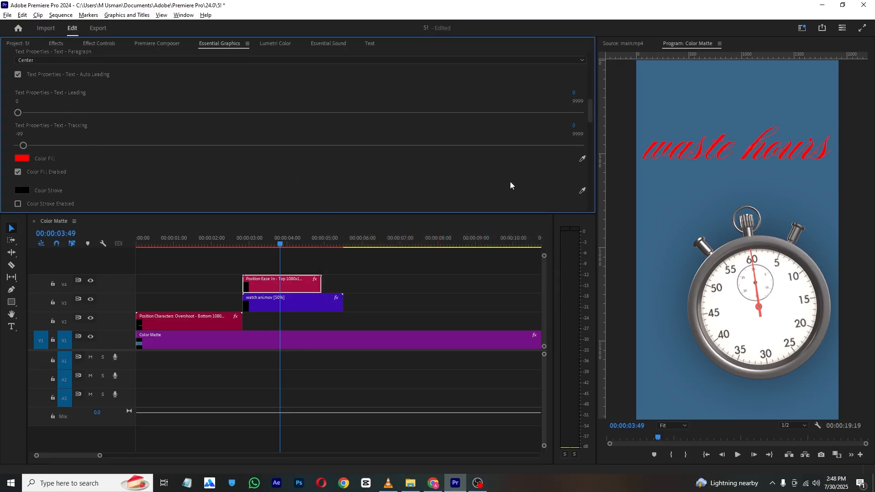
scroll(106, 160, "up", 3)
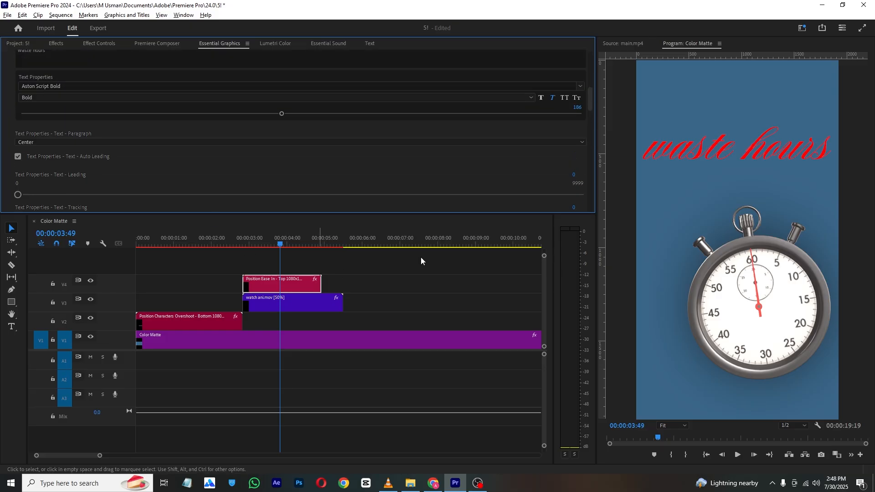
- Duplicate the "waste hours" text clip from V4 onto V5, and shorten the V4 text to "hours"
left_click(261, 283)
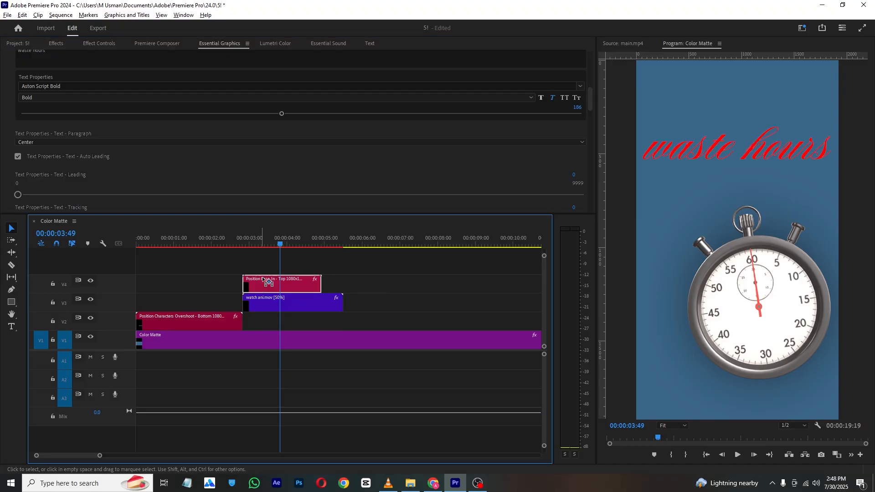
left_click_drag(262, 285, 265, 268, "alt")
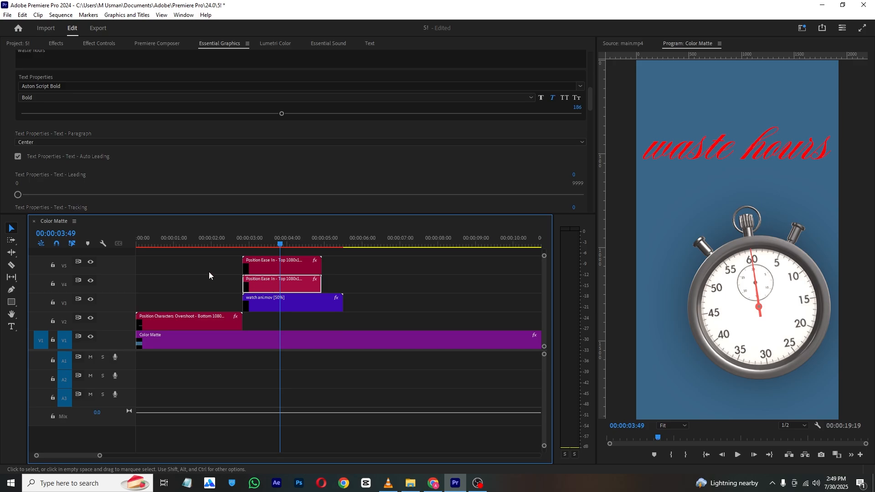
scroll(51, 83, "up", 3)
left_click(35, 123)
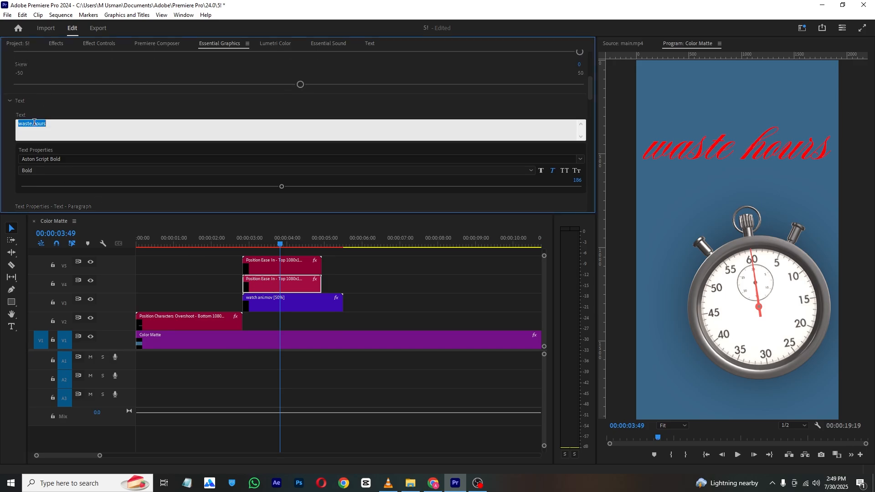
left_click(34, 124)
right_click(21, 128)
left_click(34, 147)
- Shorten the text of the V5 copy to "waste"
left_click(273, 263)
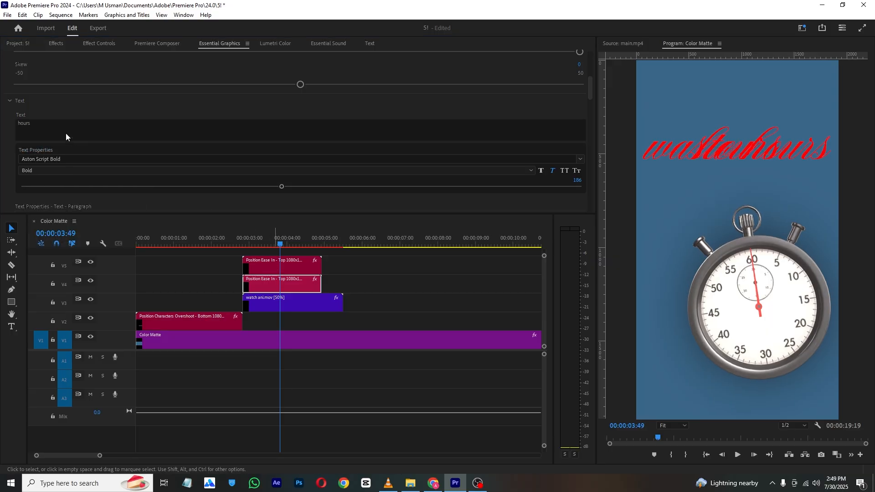
scroll(45, 127, "up", 5)
scroll(51, 122, "down", 5)
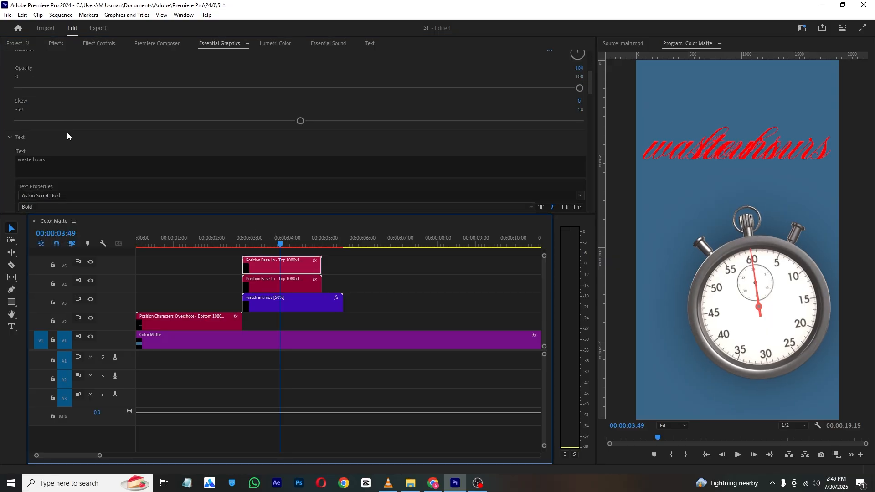
left_click(32, 133)
double_click(35, 133)
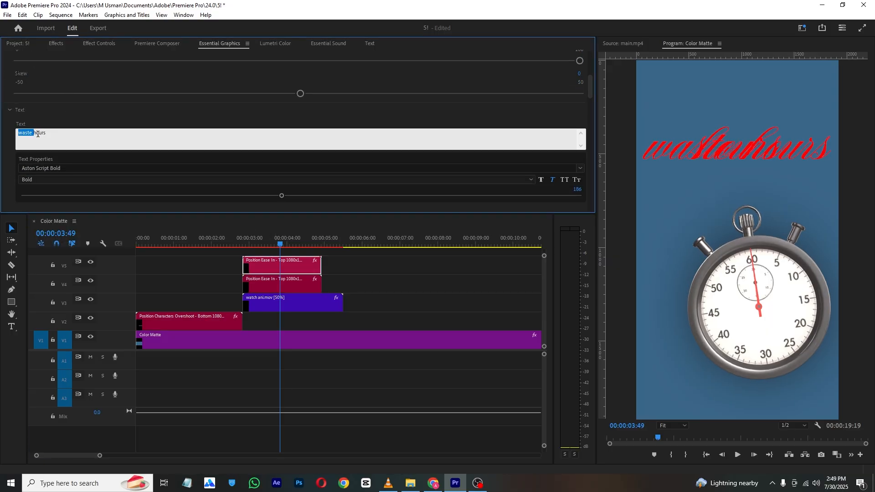
left_click(78, 138)
left_click(72, 122)
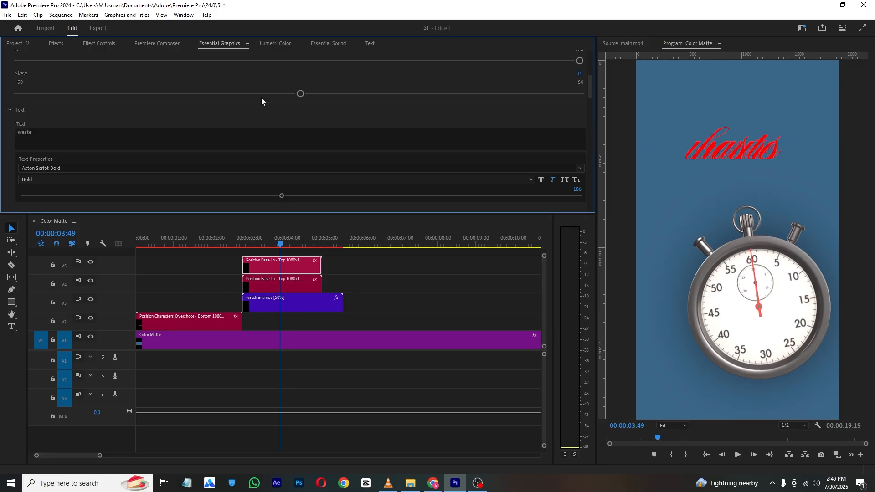
- Place the two words side by side by setting the horizontal position of "waste" to 306 and "hours" to 802
left_click(85, 44)
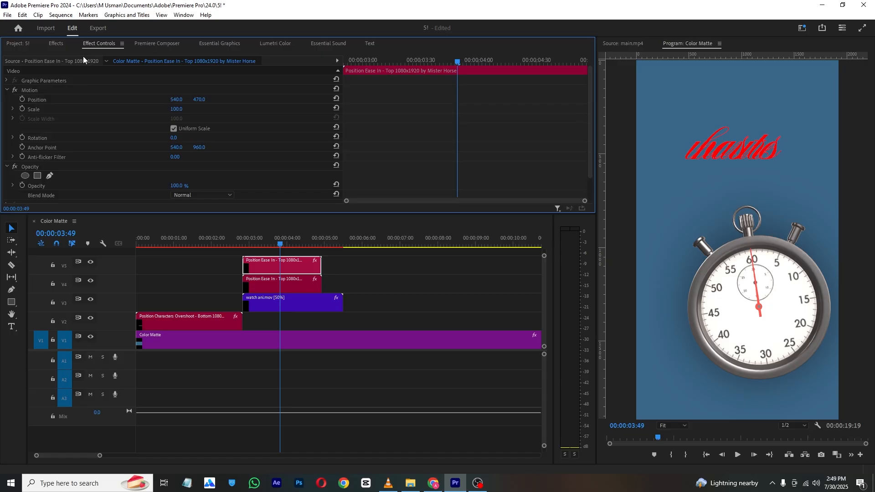
left_click_drag(176, 99, 52, 99)
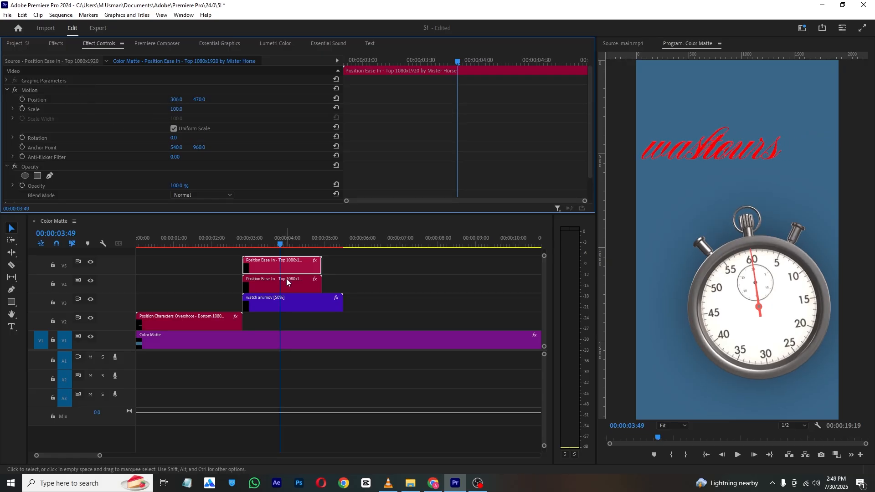
left_click(287, 281)
left_click_drag(175, 99, 164, 129)
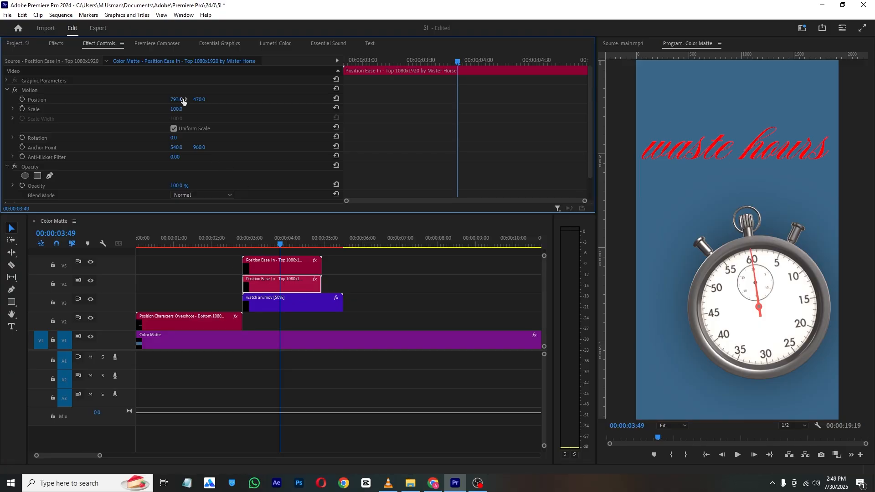
left_click_drag(183, 101, 264, 275)
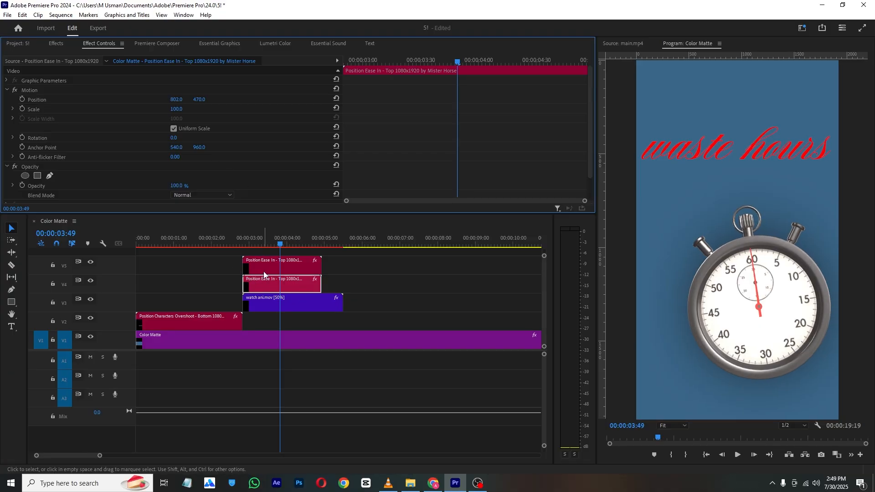
- Change the fill color of the "waste" text on V5 to white
left_click(265, 272)
left_click(207, 43)
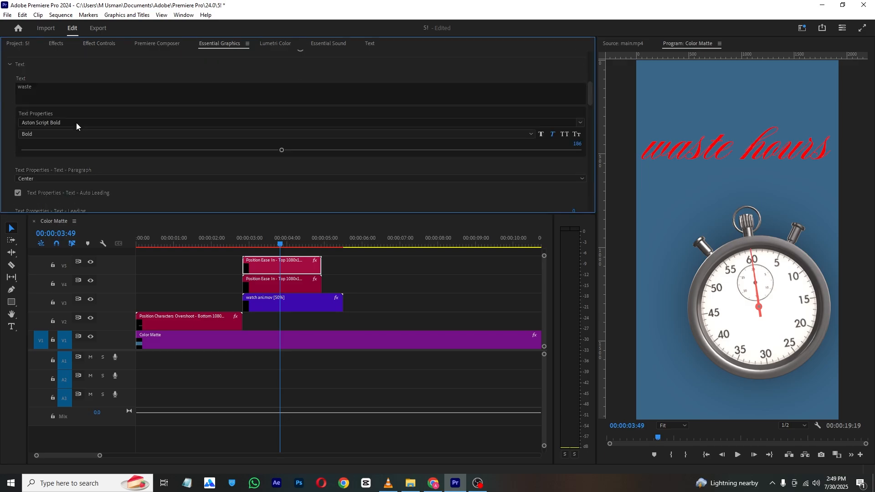
scroll(76, 123, "down", 4)
left_click(22, 140)
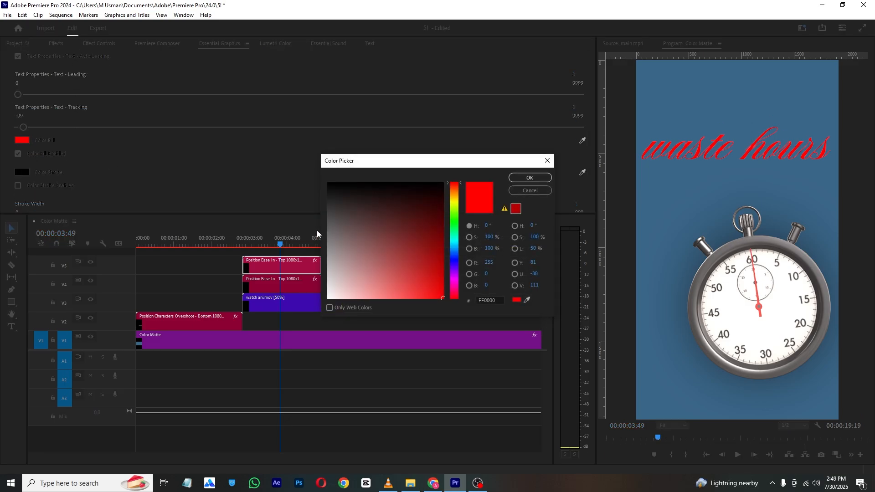
left_click(522, 178)
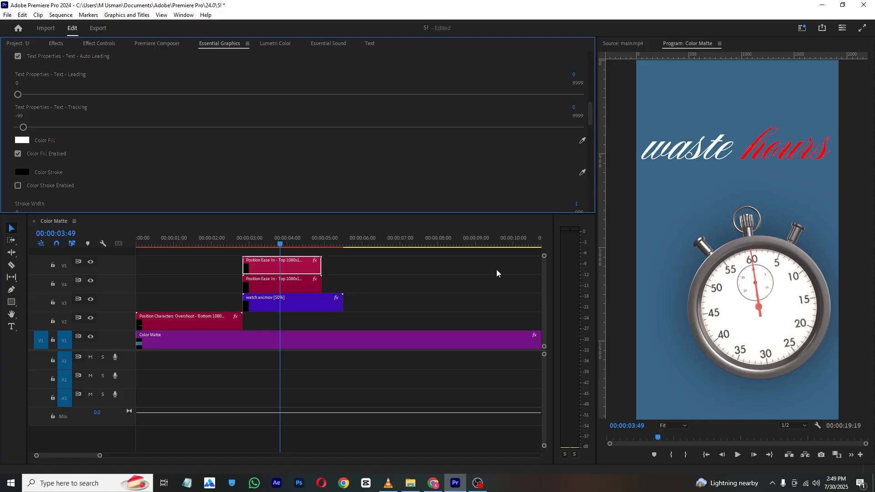
- Play the VLC reference up to "trying to make", and add the Position Characters - Left text preset on V6, starting with the stopwatch clip
left_click(388, 483)
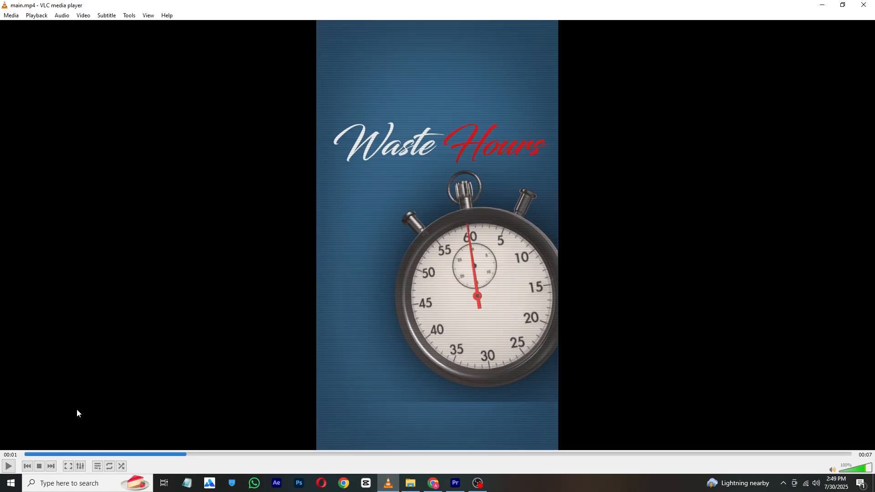
left_click(9, 466)
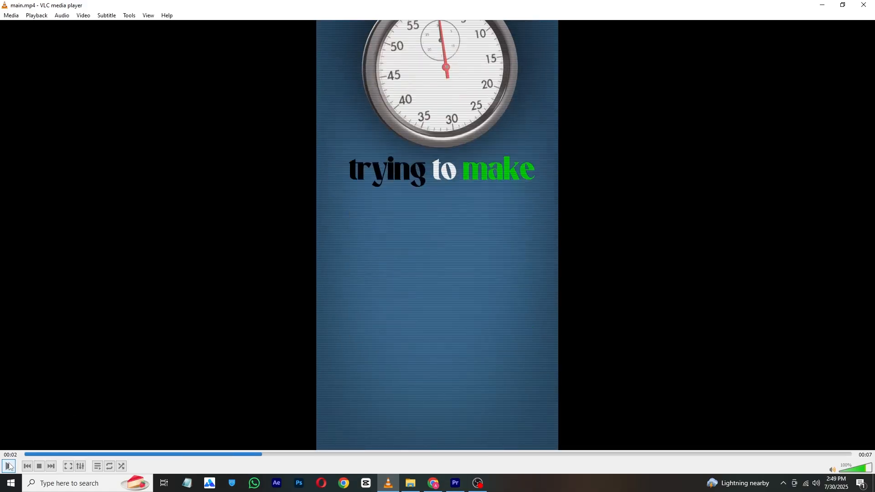
key("space")
key("alt+Tab")
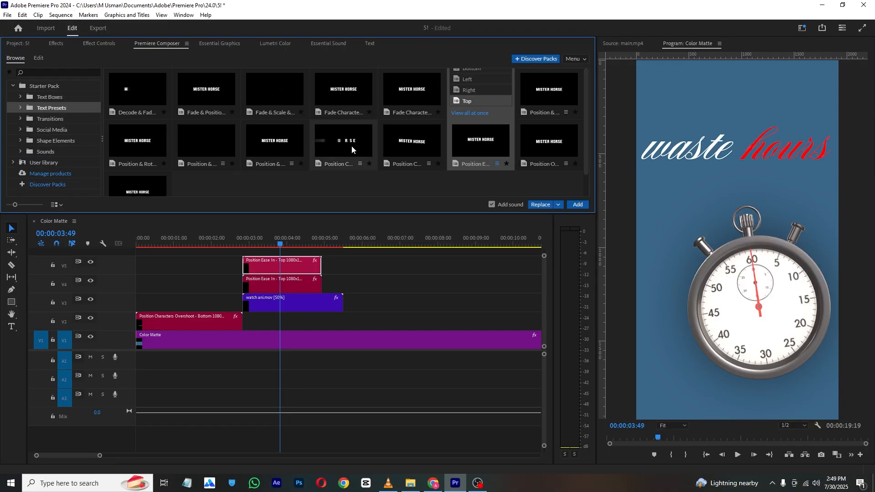
left_click_drag(349, 143, 292, 254)
left_click(243, 243)
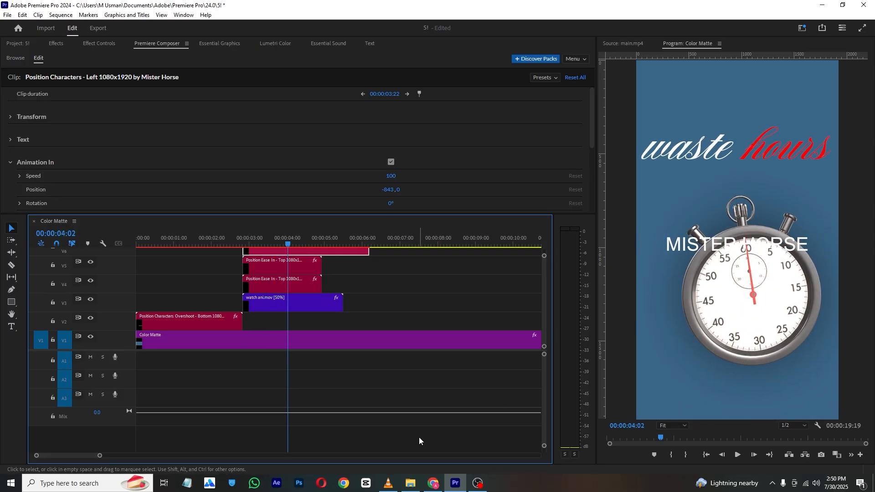
- Move the V6 preset text below the stopwatch to position 568, 1669, checking the placement against the VLC reference
left_click(388, 483)
left_click_drag(252, 455, 320, 462)
left_click(454, 484)
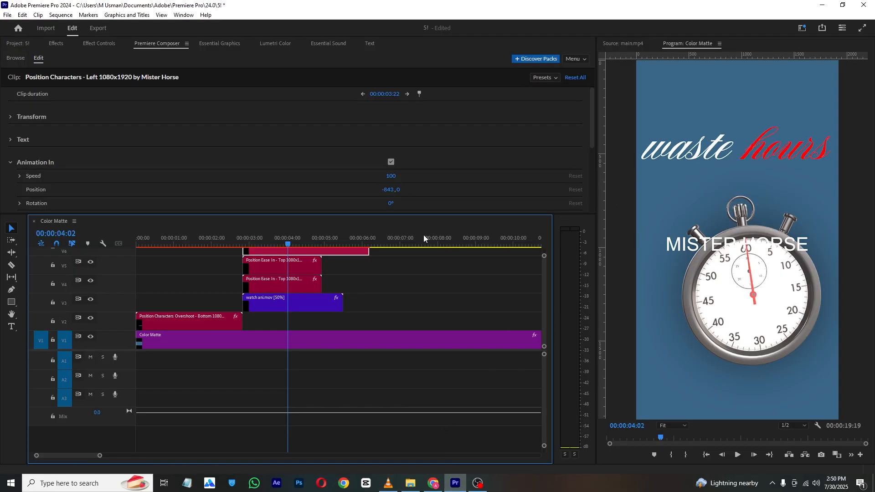
left_click(105, 45)
mouse_move(204, 100)
left_mouse_down()
mouse_move(273, 102)
mouse_move(200, 113)
left_mouse_up()
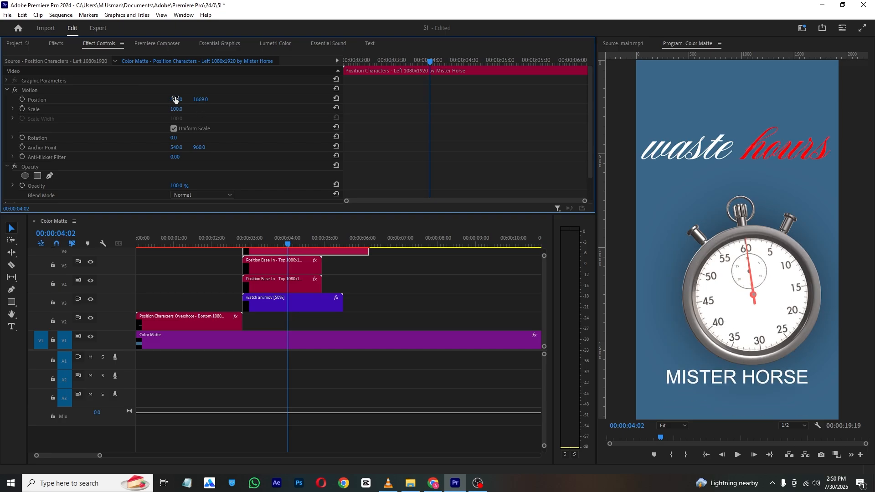
left_click(388, 483)
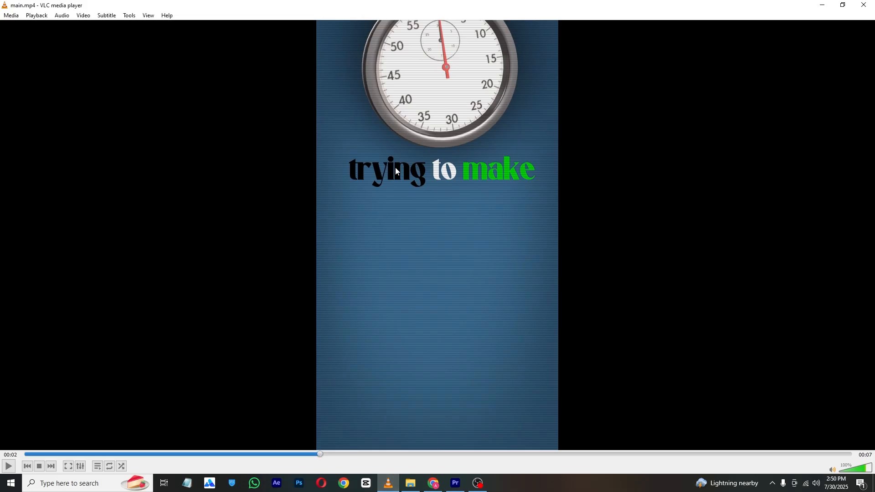
left_click(455, 483)
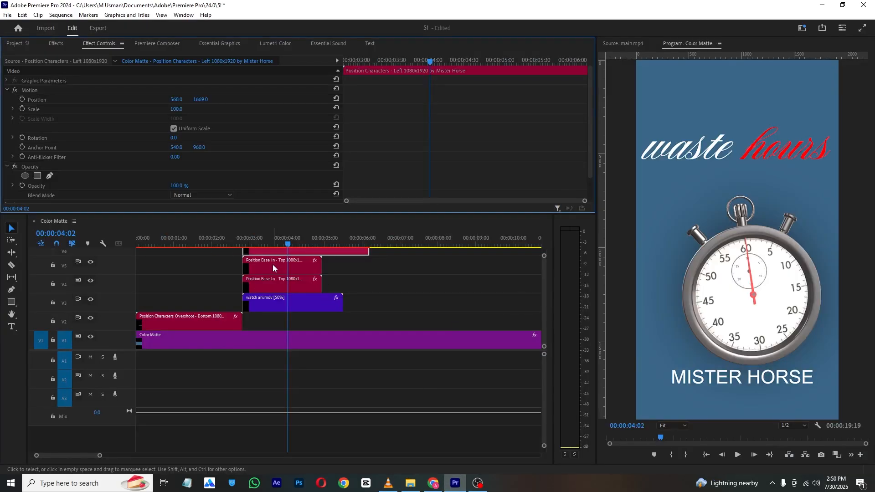
- Nest the stopwatch clip and the three text clips above it on V3 to V6, keeping the default sequence name
left_click(769, 386)
left_click_drag(396, 256, 304, 305)
right_click(304, 306)
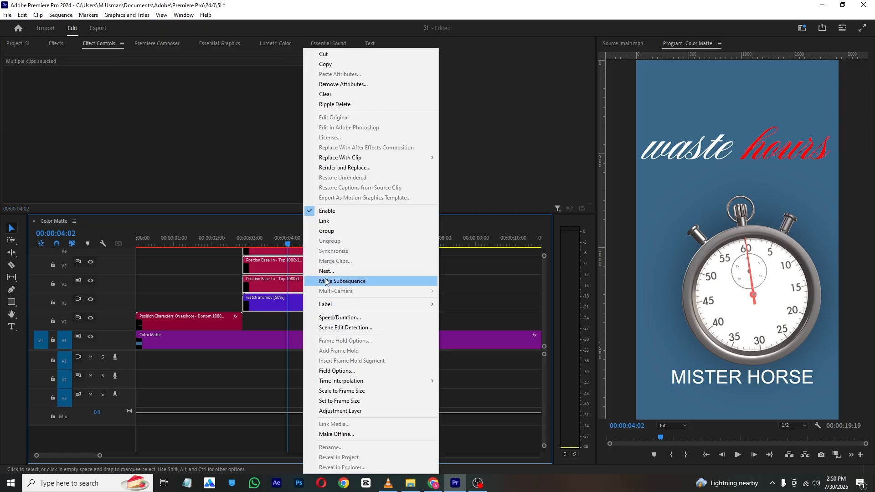
left_click(347, 271)
left_click(428, 254)
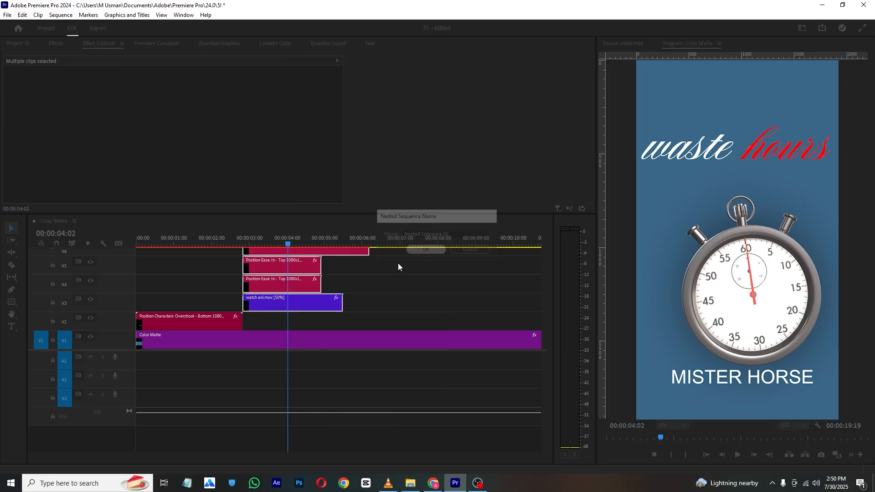
- Split the nested sequence on V3 at 00:00:04:17
left_click(287, 246)
left_click_drag(287, 246, 297, 246)
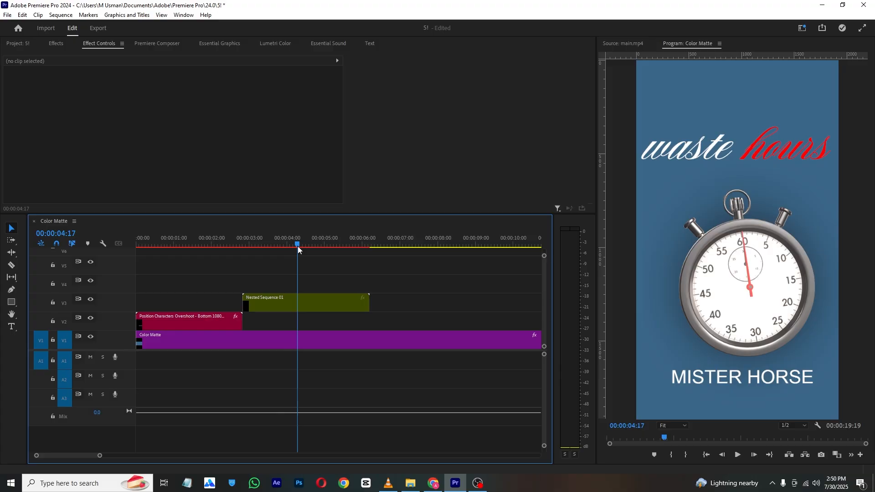
left_click(12, 264)
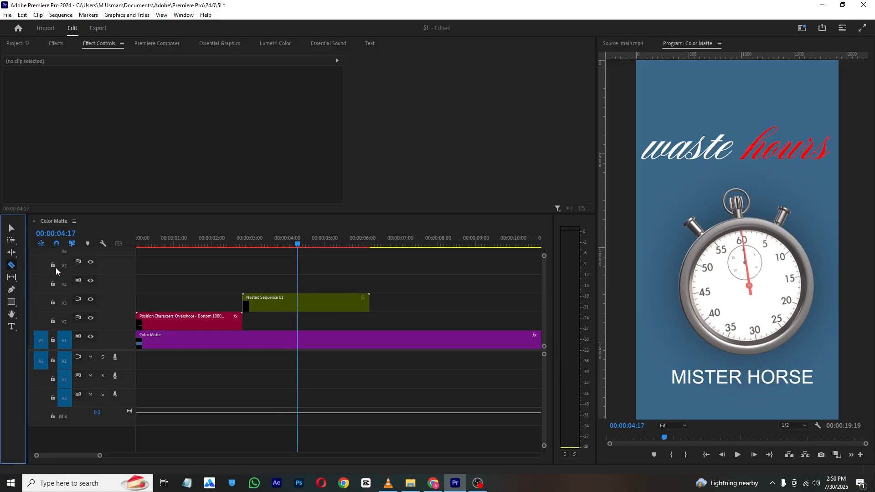
left_click(297, 301)
left_click(11, 228)
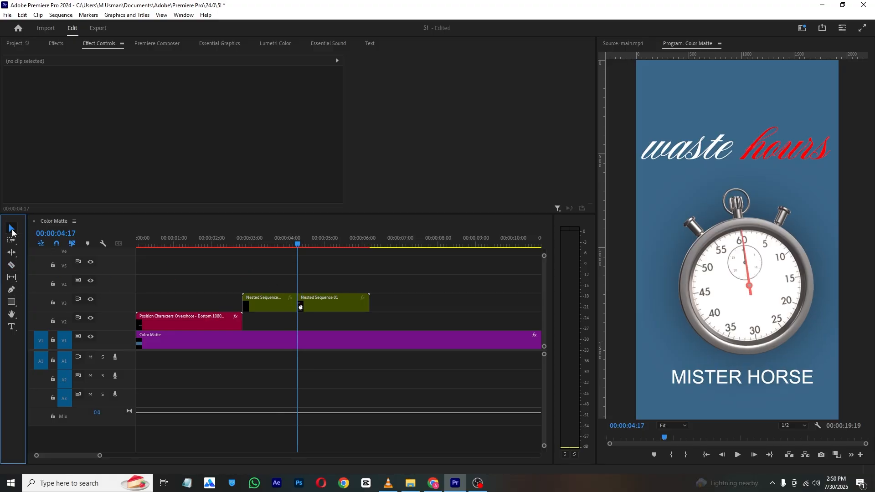
- Keyframe the second nested clip's position from 540, 960 at 00:00:04:17 to a vertical value of -816 at 00:00:04:32
left_click(313, 302)
left_click(21, 90)
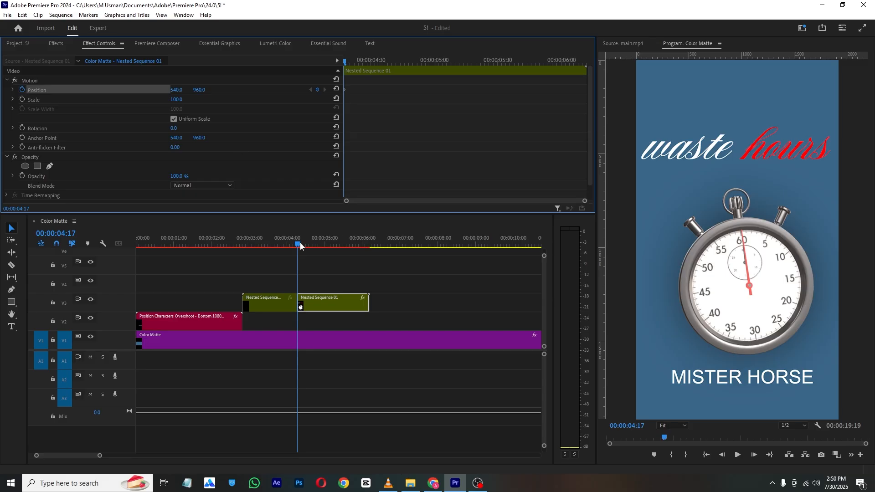
left_click_drag(300, 247, 309, 245)
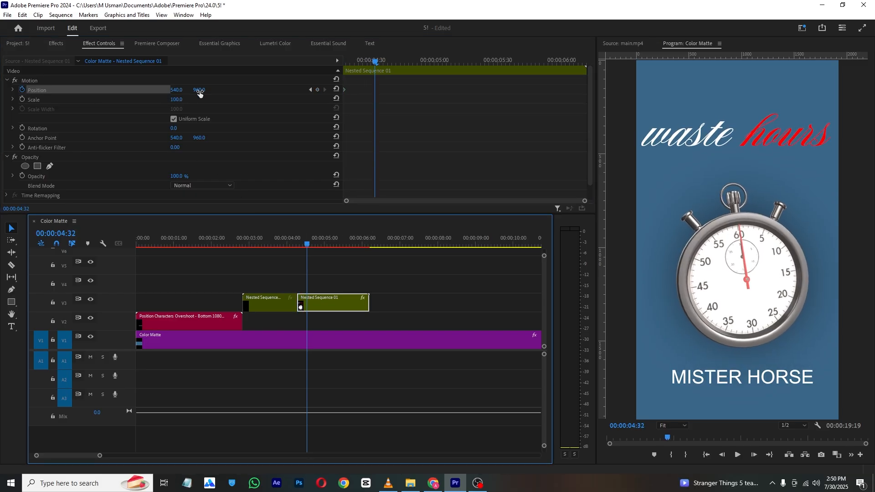
left_click_drag(199, 93, 64, 93)
- Ease both position keyframes and stretch the last keyframe's velocity handle toward the first, so the move starts fast and slows down
left_click_drag(392, 83, 333, 110)
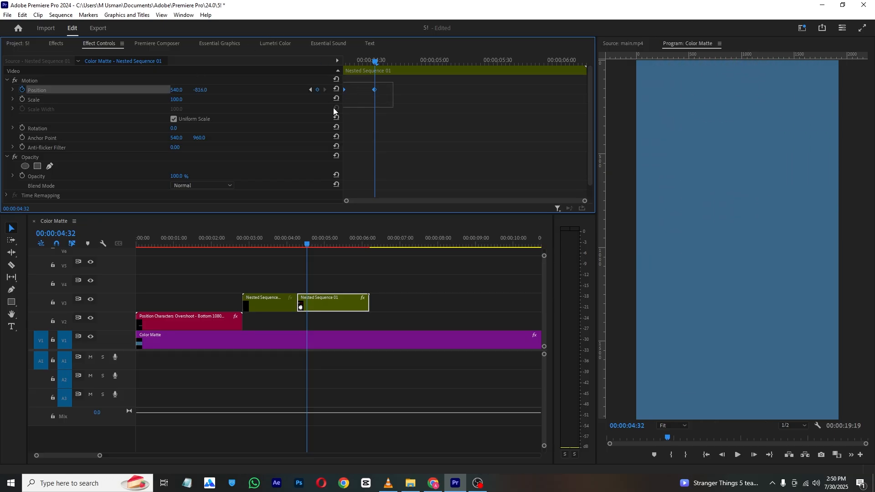
right_click(375, 89)
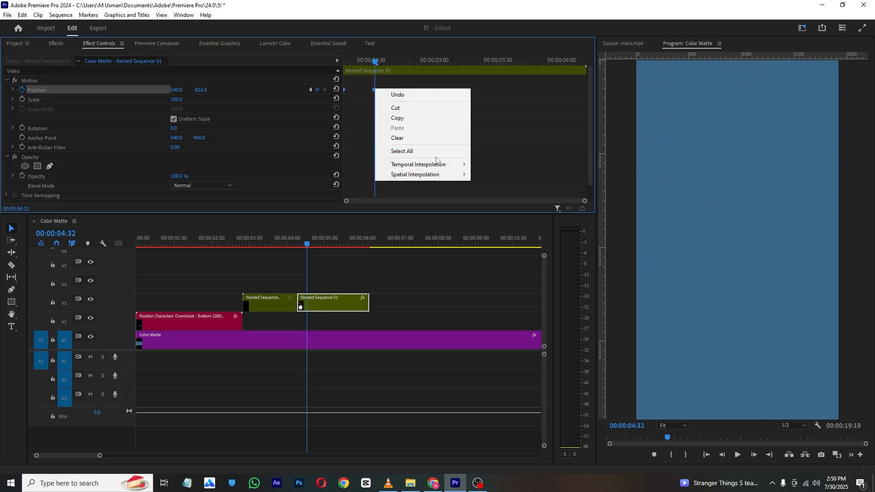
mouse_move(452, 164)
left_click(496, 214)
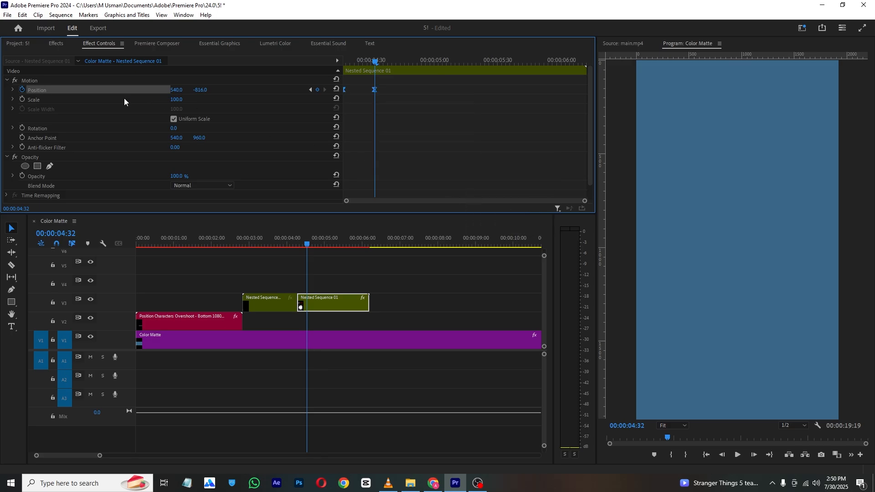
left_click(12, 90)
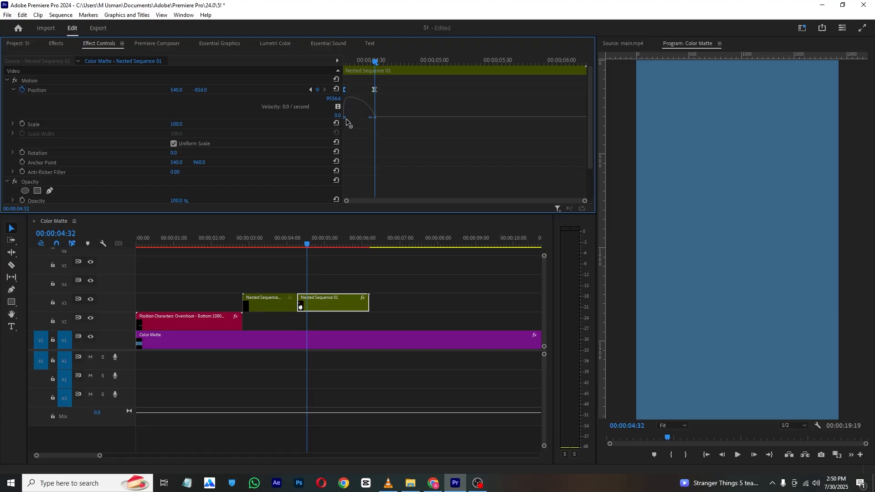
left_click_drag(370, 119, 356, 119)
- Play back the nested clip's upward exit from the cut at 00:00:04:17
key("Up")
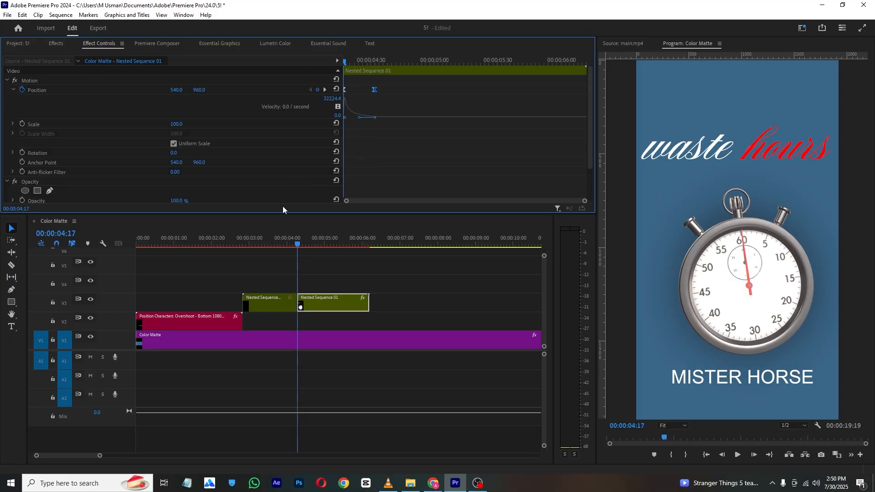
left_click(738, 455)
key("space")
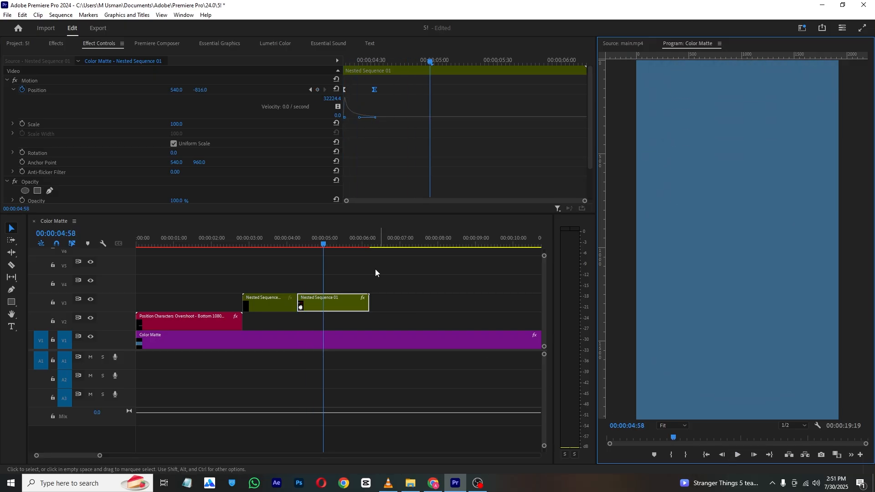
- Slow the second nested clip's upward exit by moving its last position keyframe to just before 00:00:05:00, and scrub back through it
left_click_drag(374, 90, 421, 92)
left_click(302, 241)
left_click_drag(303, 241, 228, 243)
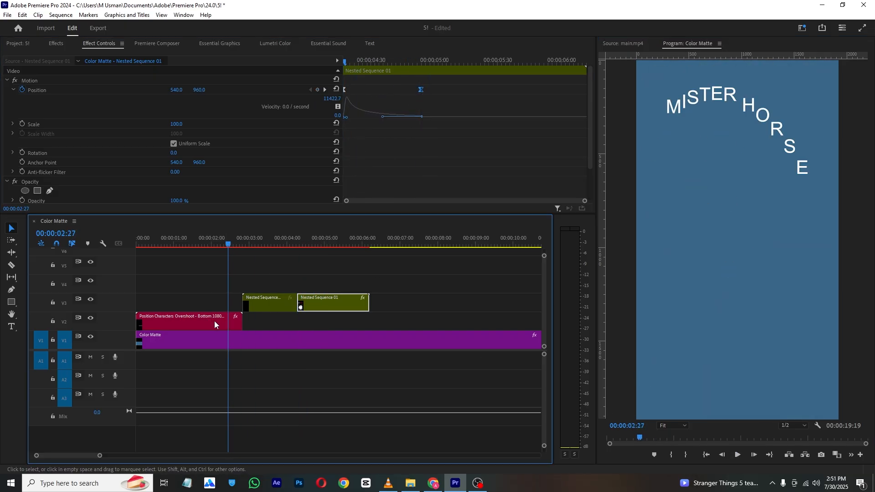
- Turn off Animation Out for the Position Characters Overshoot text clip on V2 and scrub the sequence to 00:00:05:56
left_click(214, 321)
left_click(158, 43)
scroll(171, 101, "down", 10)
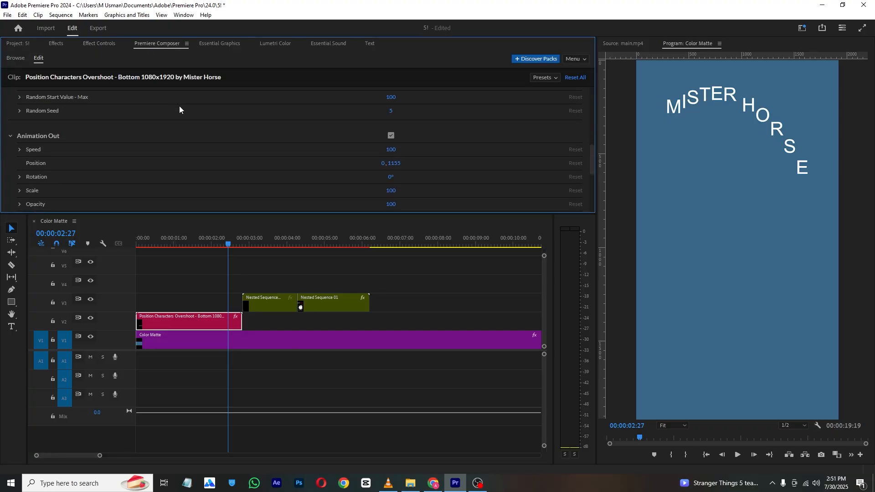
scroll(329, 133, "up", 10)
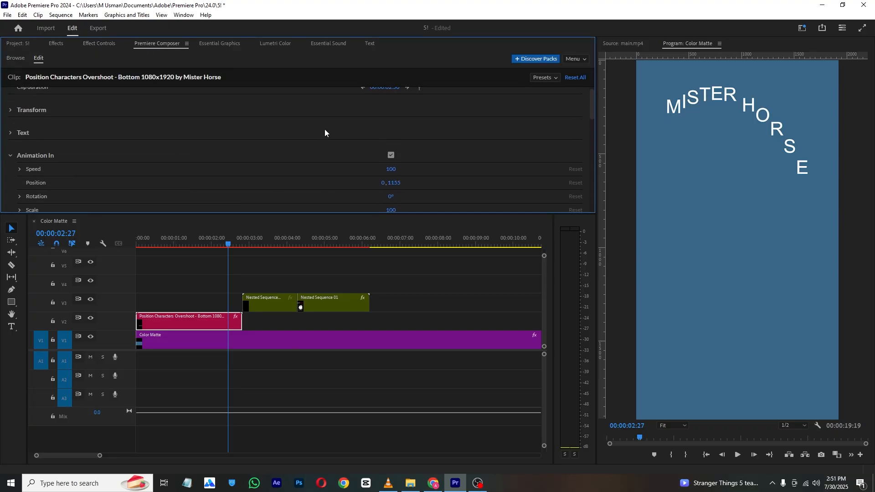
left_click(227, 245)
left_click_drag(228, 246, 230, 246)
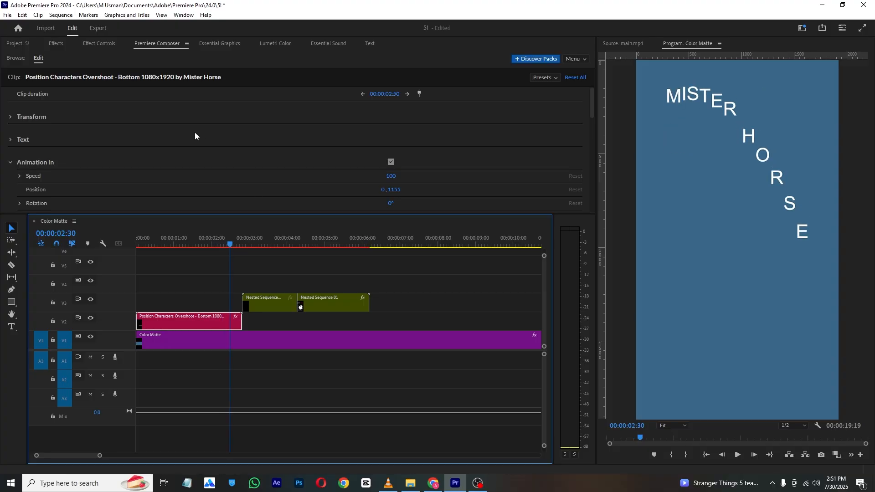
scroll(195, 132, "down", 10)
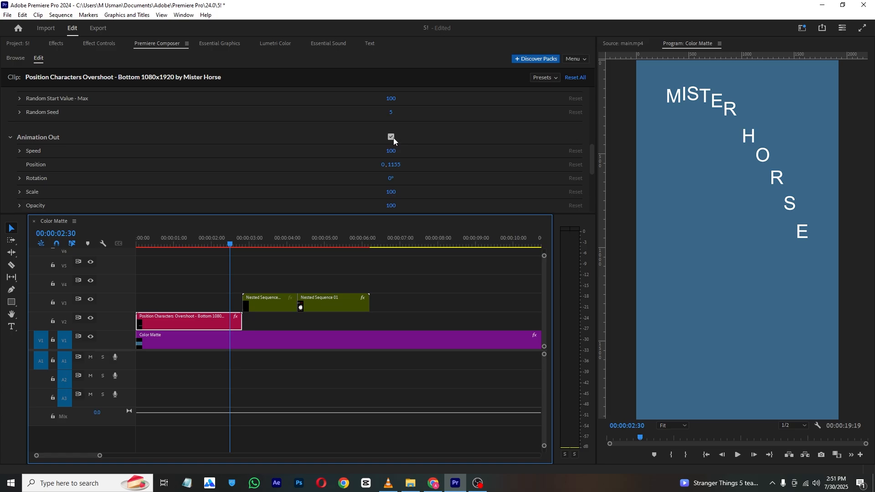
left_click(391, 137)
left_click(231, 244)
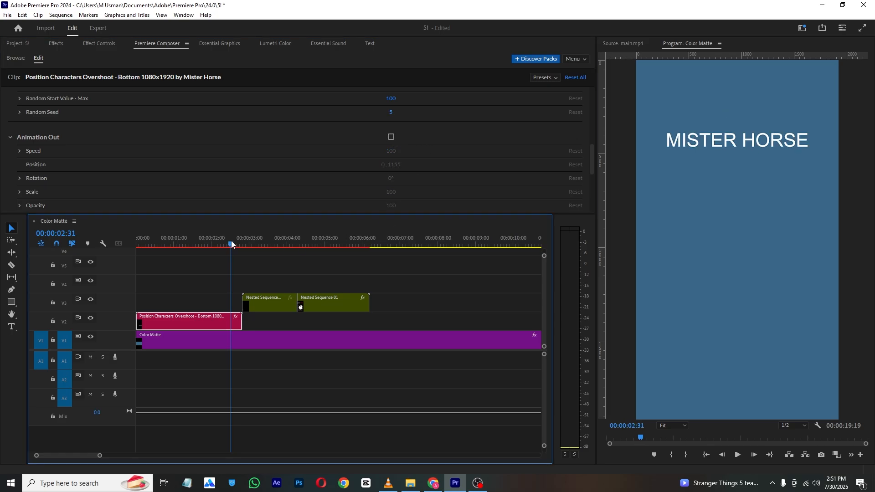
left_click_drag(231, 244, 359, 275)
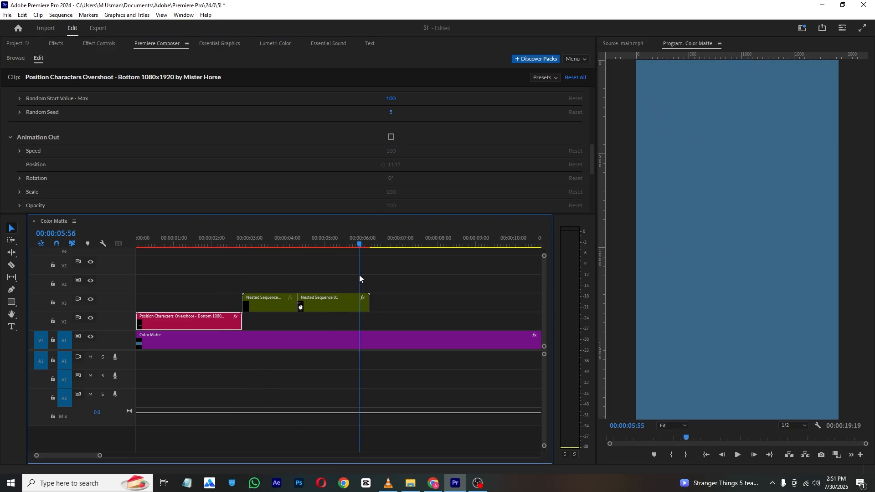
- Switch to VLC and examine the scene in main.mp4 with the pillar, diamond and red PERFECT text, then return to Premiere Pro
left_click(387, 484)
left_click(9, 467)
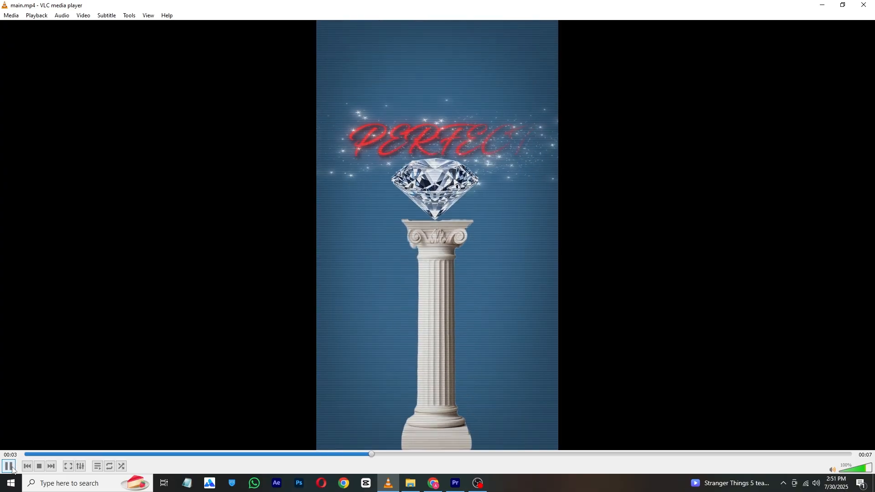
left_click(12, 469)
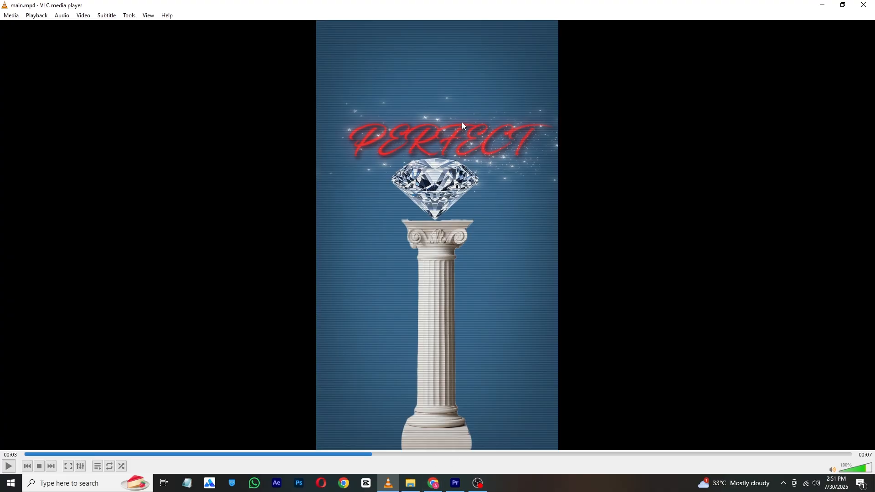
left_click(455, 483)
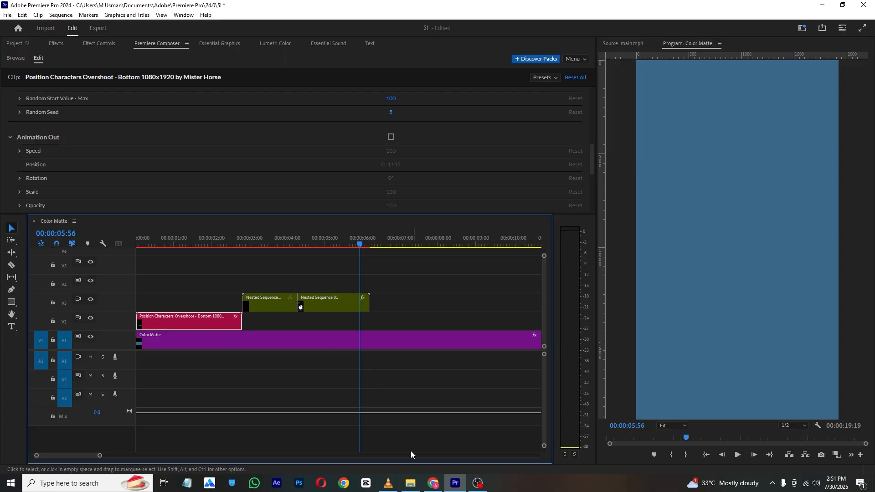
- Place the pillar image 4.png on V3 and the diamond image 3.png on V4, both starting at 00:00:05:56
left_click(19, 44)
scroll(102, 122, "up", 1)
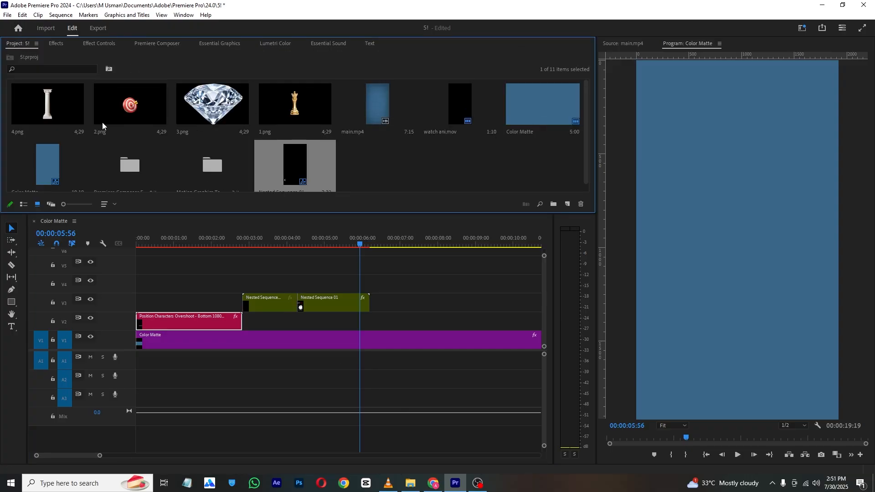
left_click(55, 110)
left_click_drag(252, 247, 363, 304)
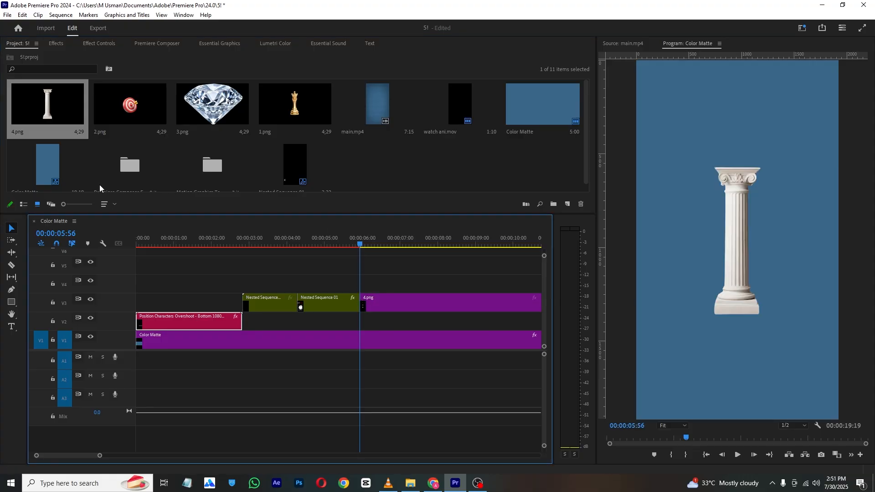
left_click_drag(238, 89, 375, 280)
left_click(375, 281)
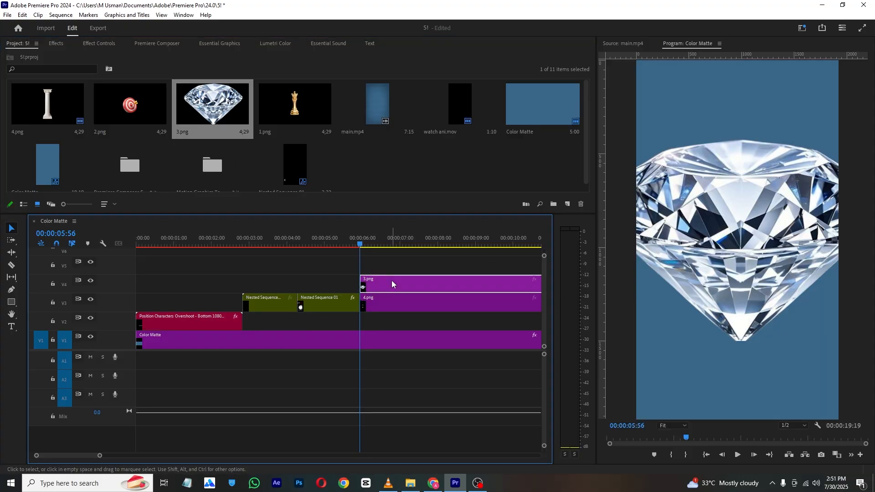
- Scale the diamond image down to 45, and enlarge the pillar image to 188 and lower it to the bottom of the frame
left_click(86, 45)
left_click_drag(176, 101, 290, 90)
left_click(381, 302)
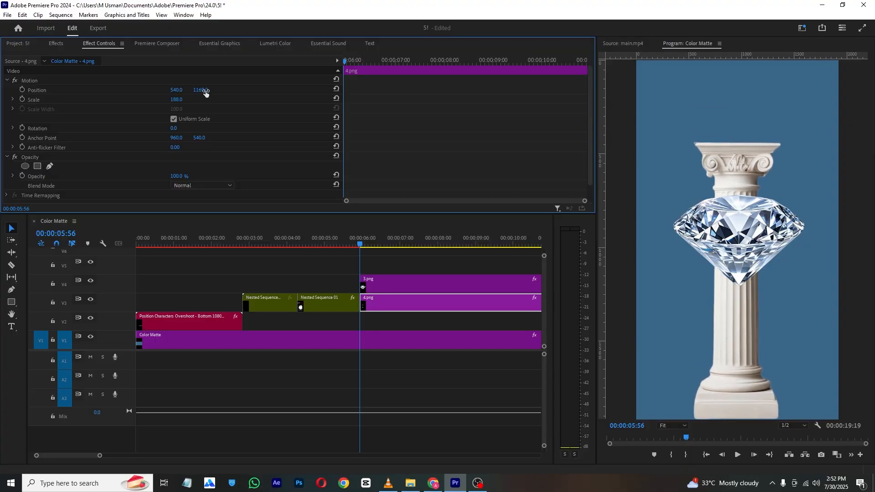
- Set the diamond on top of the pillar with position 540, 246 and scale 35
left_click(449, 286)
left_click(180, 85)
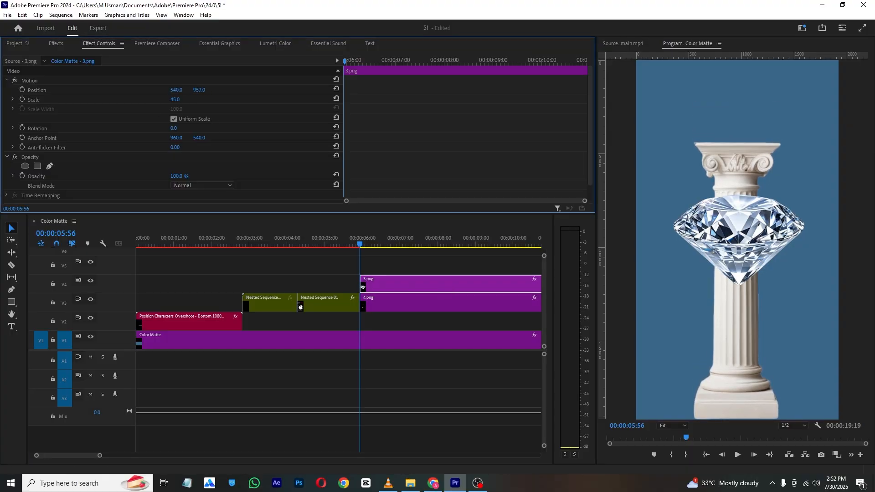
left_click_drag(199, 90, 173, 99)
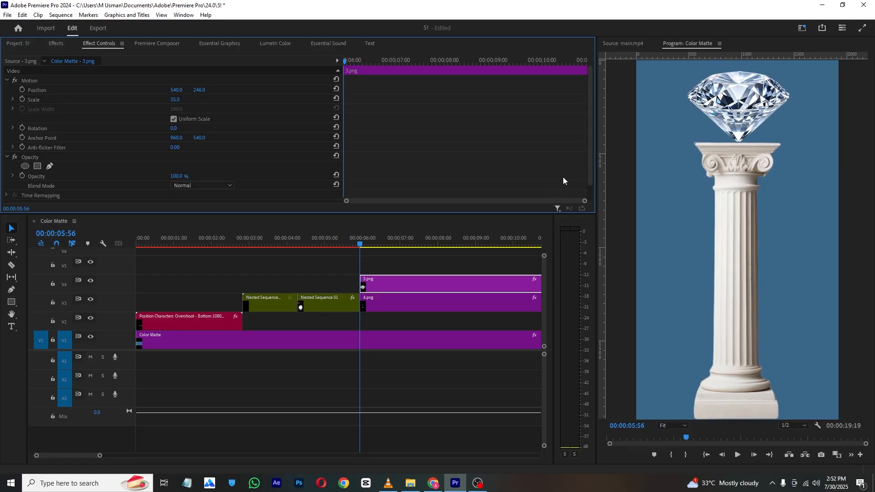
- Nest the pillar and diamond clips together using the default name Nested Sequence 02
left_click(381, 284)
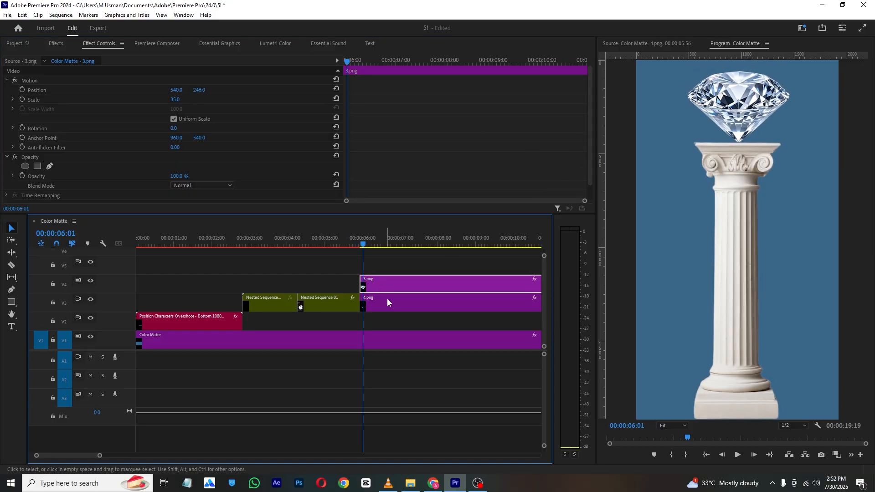
left_click(387, 299)
left_click(404, 277, "shift")
right_click(406, 288)
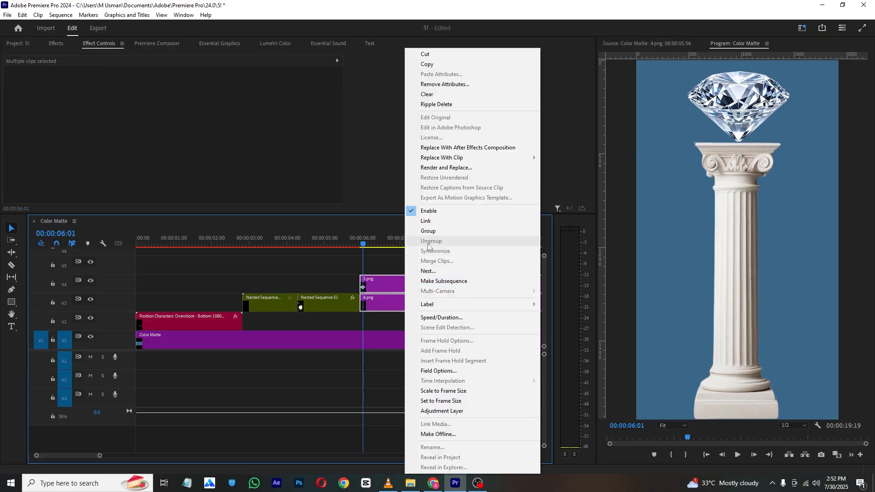
left_click(451, 271)
key("Return")
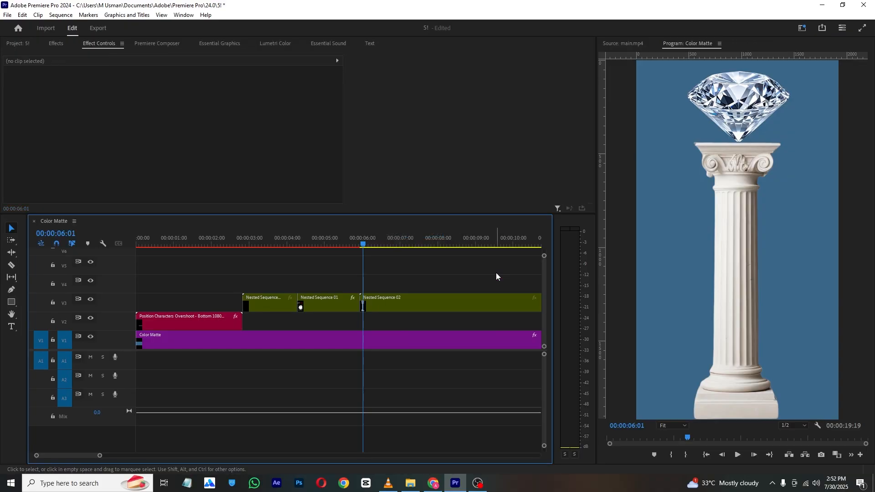
- Keyframe Nested Sequence 02's vertical position from 2994 at 00:00:05:56 to 960 shortly after 00:00:07:00, and play the move back
left_click(447, 297)
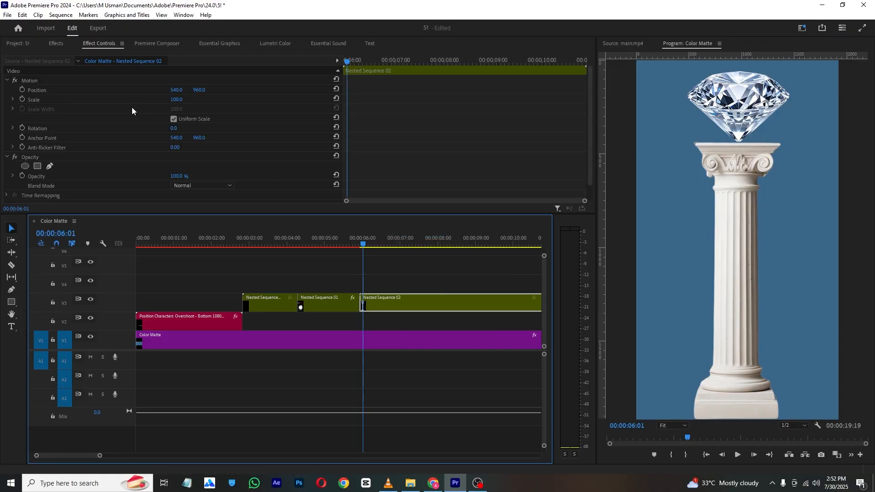
left_click(21, 90)
left_click(346, 89)
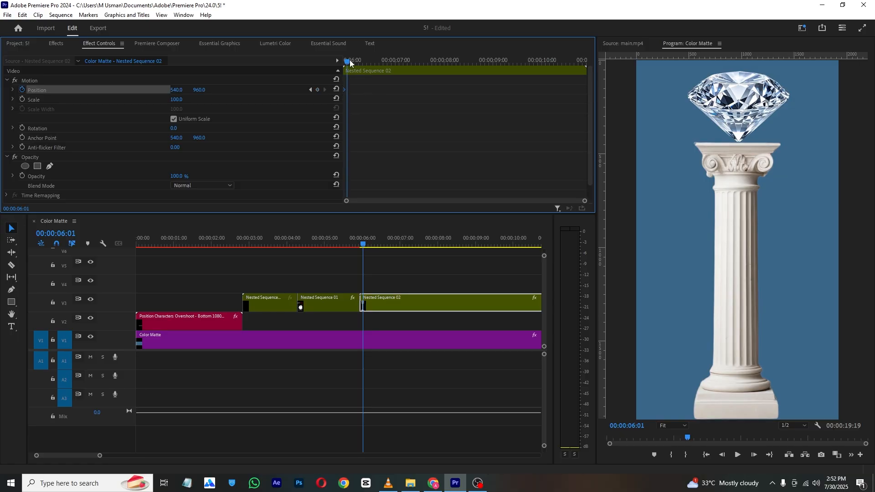
left_click_drag(349, 62, 355, 61)
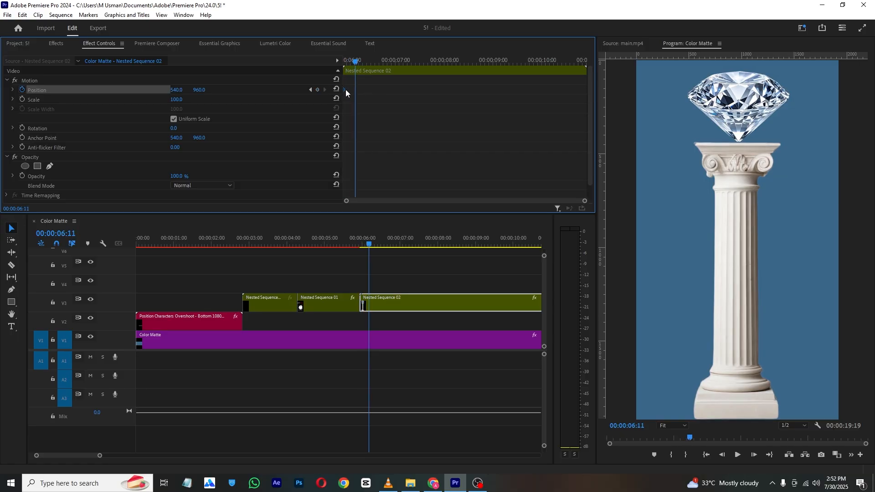
left_click_drag(394, 96, 409, 89)
left_click_drag(370, 62, 314, 64)
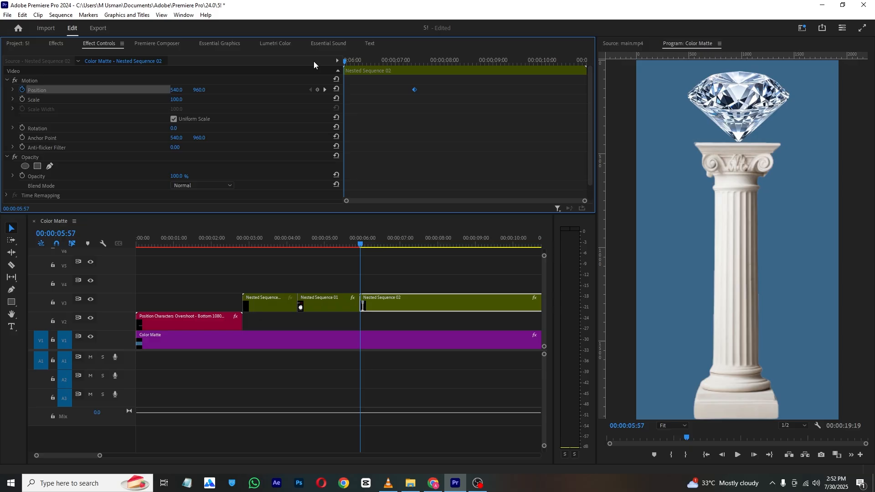
left_click_drag(188, 91, 227, 96)
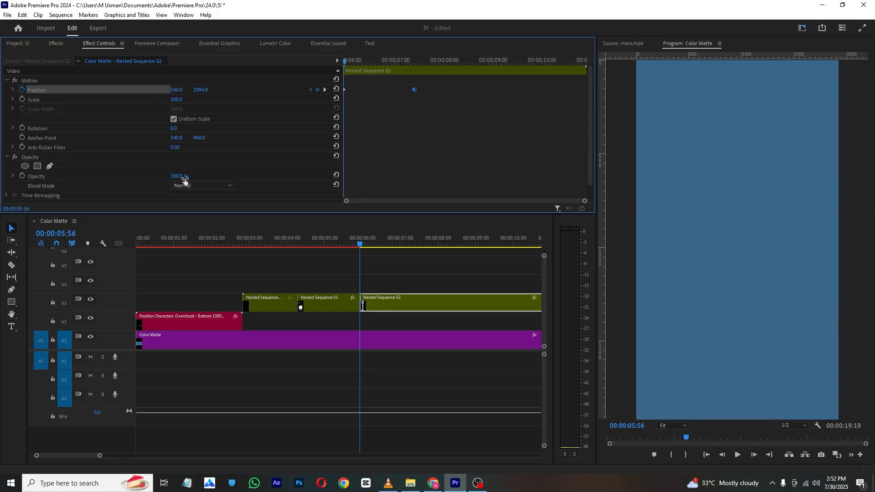
left_click(738, 456)
key("space")
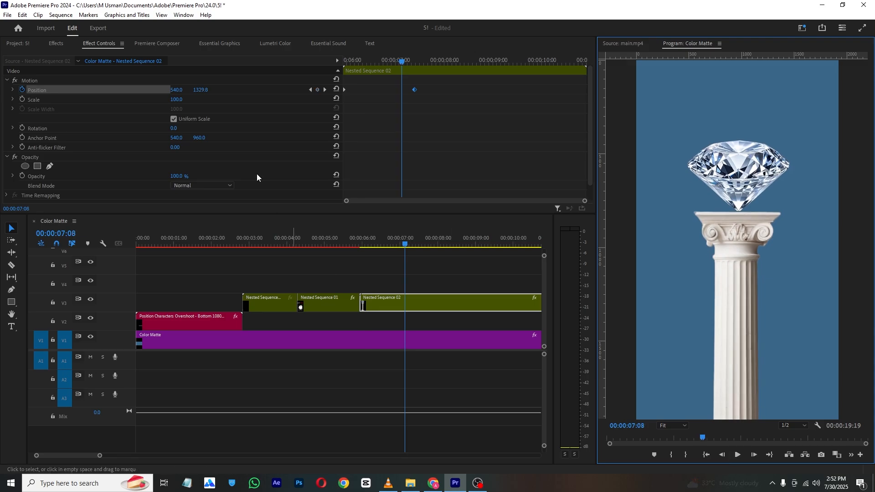
- Ease both position keyframes of Nested Sequence 02 and stretch the last keyframe's velocity handle toward the first
right_click(415, 91)
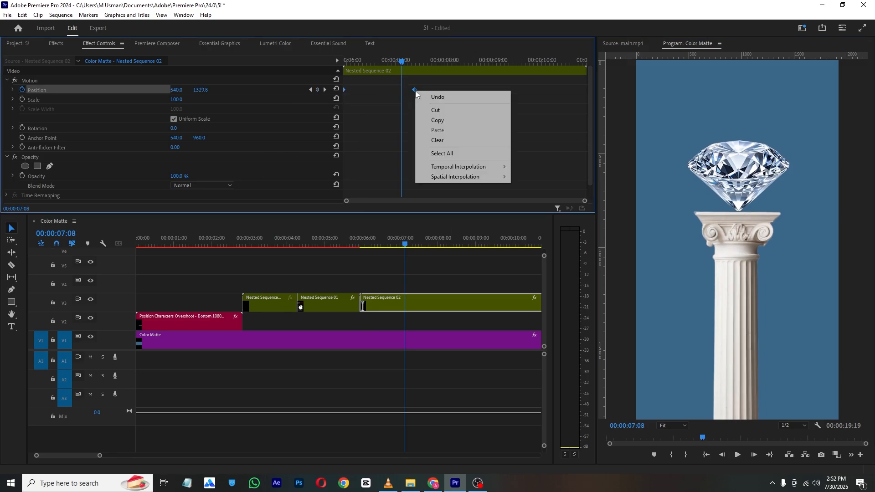
mouse_move(460, 167)
left_click(528, 221)
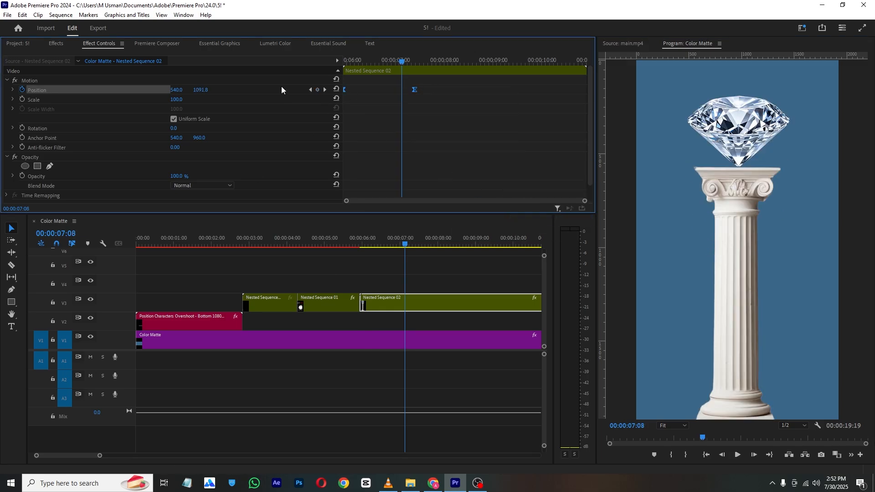
left_click(13, 91)
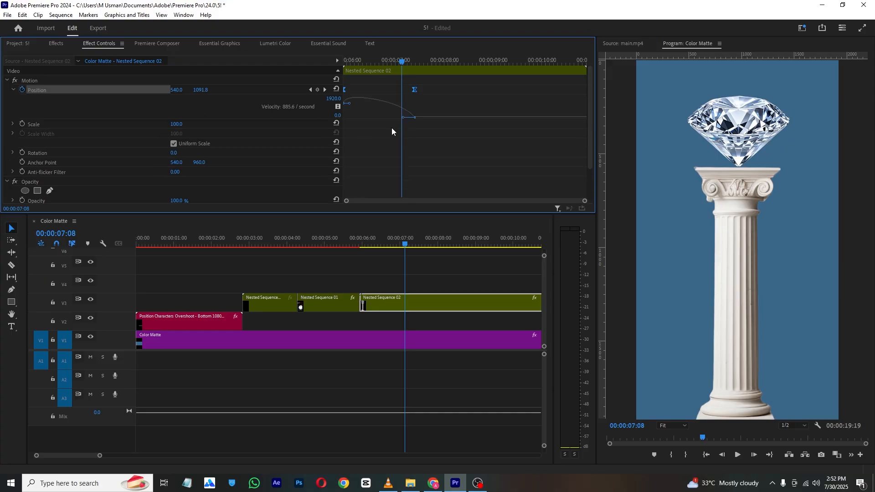
left_click_drag(403, 121, 349, 118)
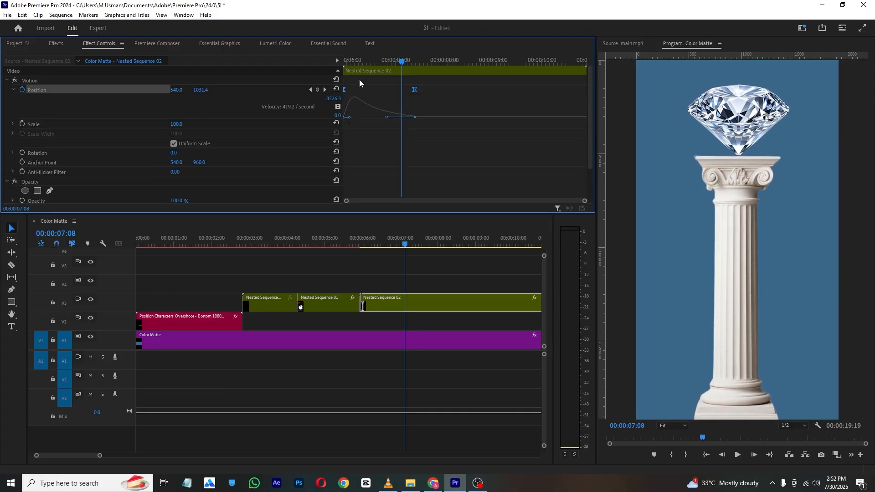
- Play back the pillar and diamond's eased slide-up from the start of their clip, ending with the playhead at 00:00:07:26
left_click(358, 252)
left_click(737, 454)
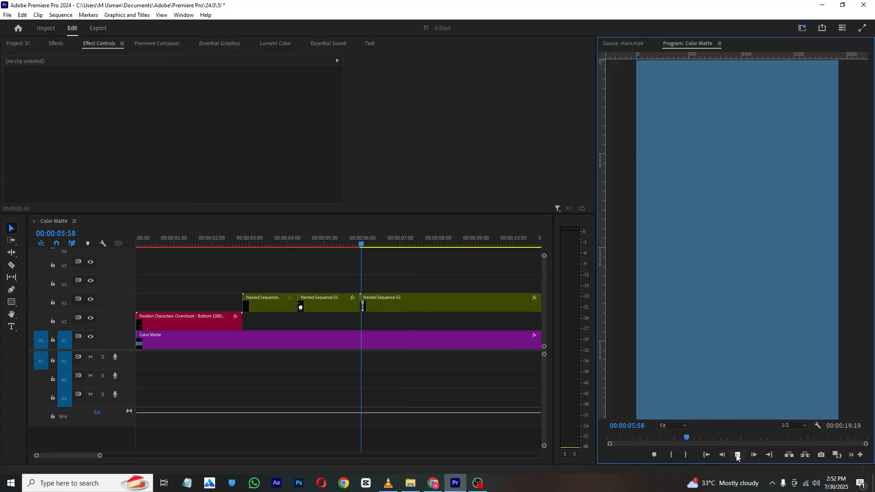
left_click(738, 455)
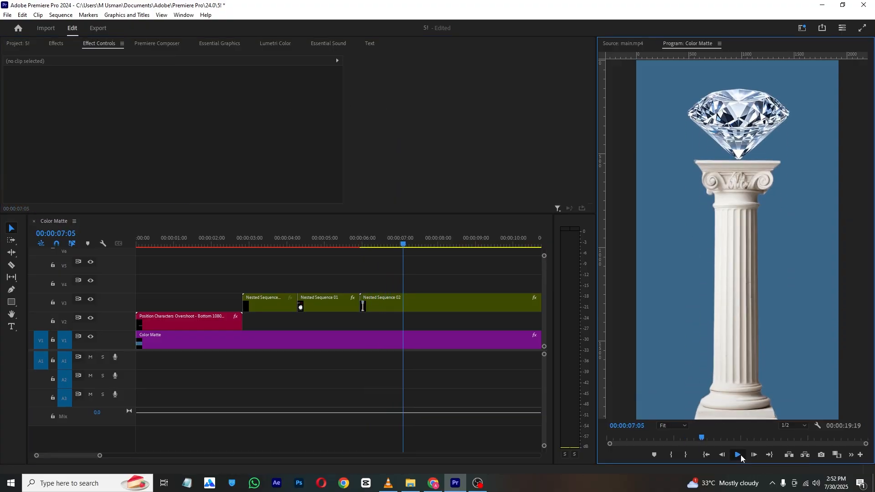
left_click(424, 292)
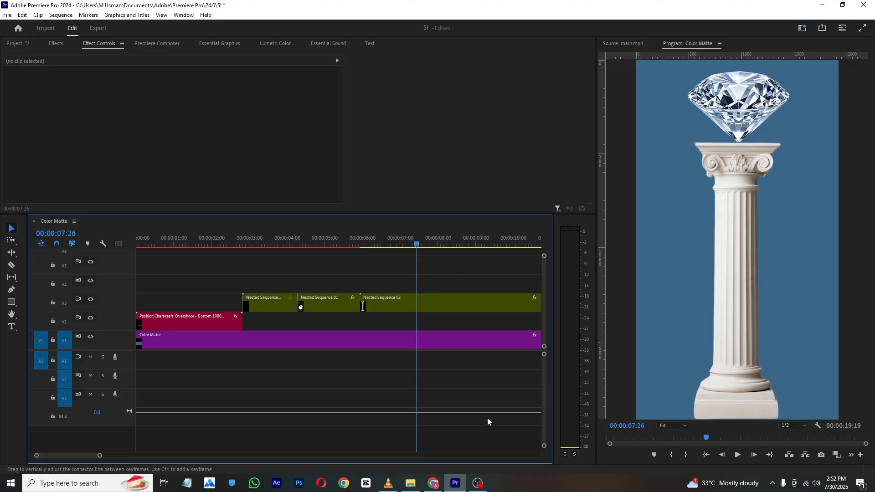
- Browse the Premiere Composer text presets, and play the reference main.mp4 to the blurred pillar scene with the overlaid text
left_click(182, 45)
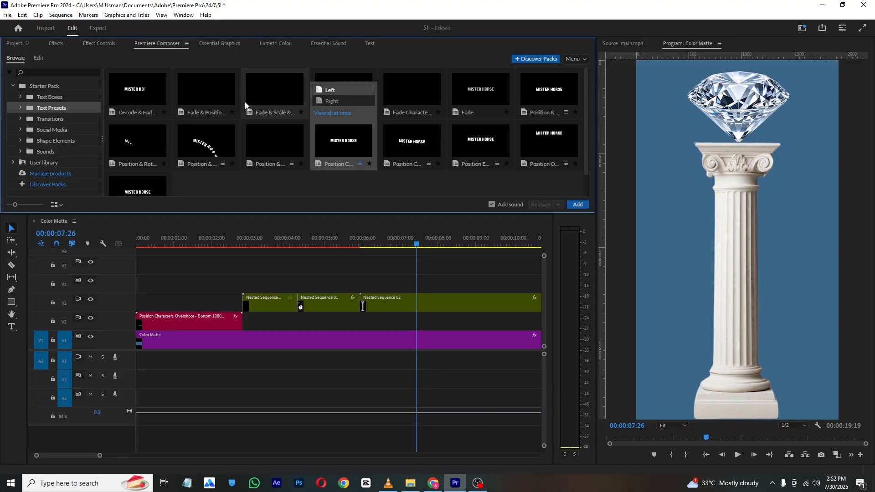
scroll(352, 139, "down", 1)
mouse_move(421, 103)
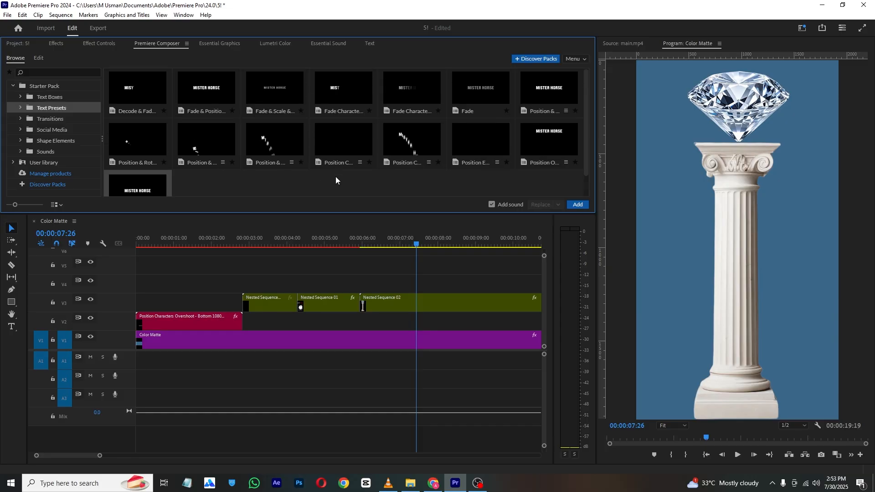
left_click(388, 483)
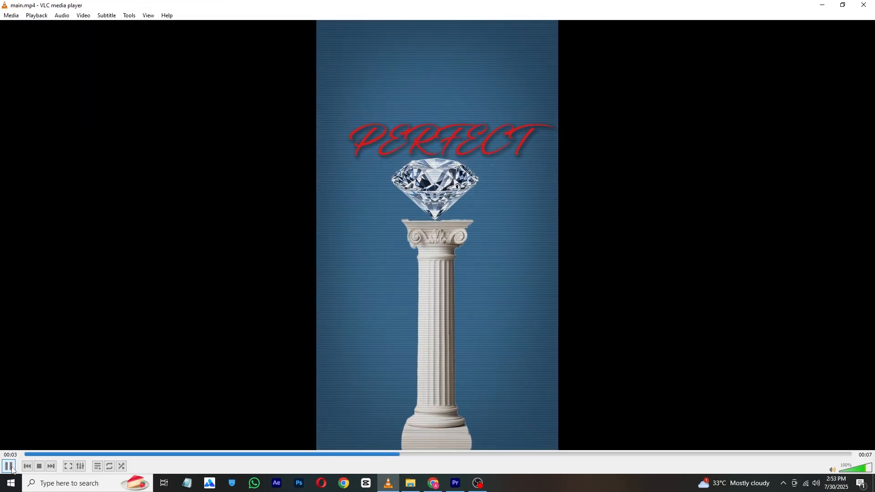
left_click(9, 467)
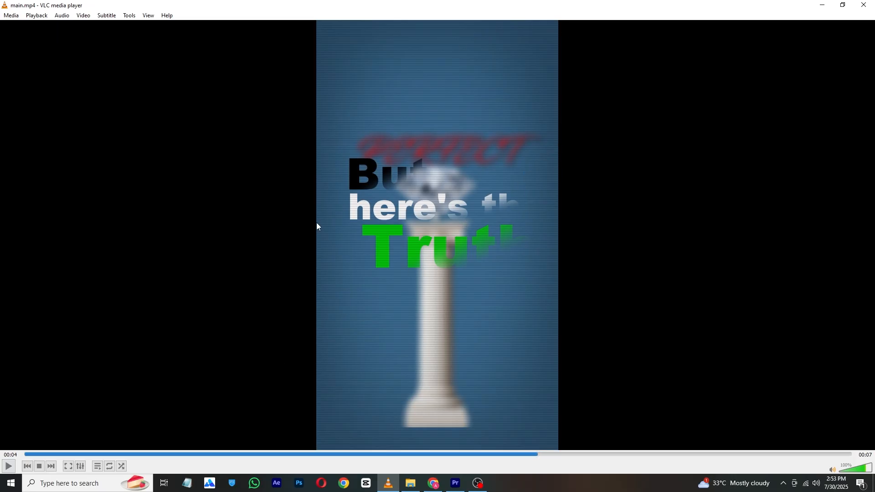
left_click(455, 483)
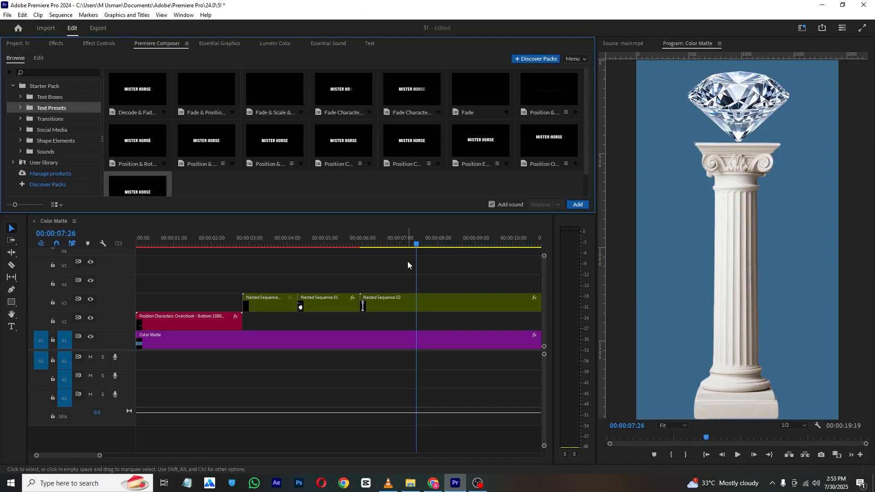
- Split the Nested Sequence 02 clip at 00:00:07:40
left_click(412, 242)
left_click_drag(412, 243, 426, 238)
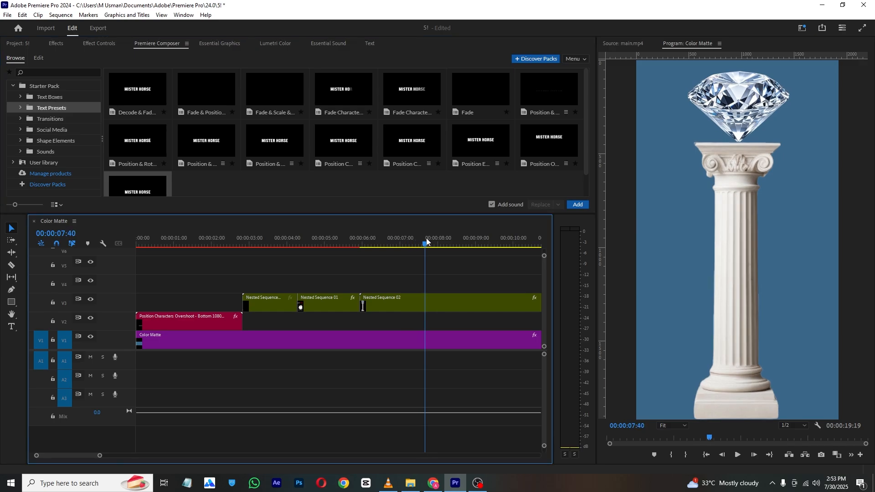
left_click(434, 307)
left_click(12, 266)
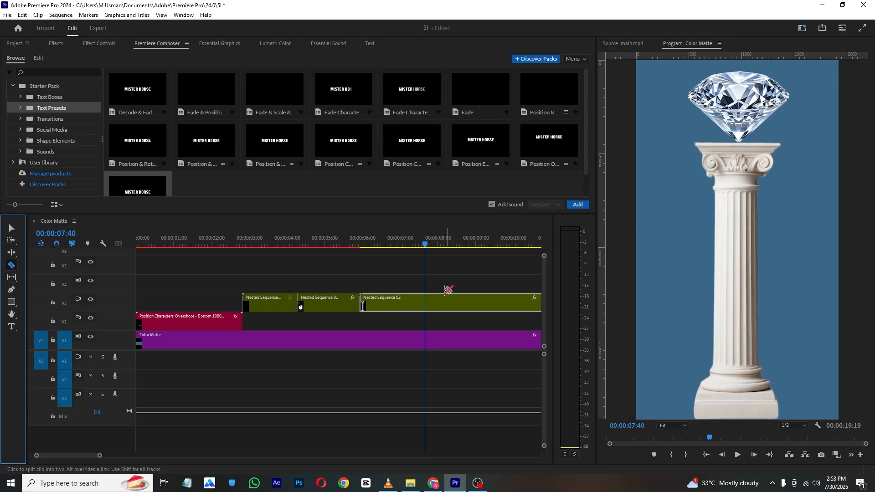
left_click(426, 305)
- Turn off position animation on the second part of Nested Sequence 02, deleting its existing keyframes
left_click(432, 243)
left_click_drag(432, 243, 445, 243)
left_click(11, 228)
left_click(429, 301)
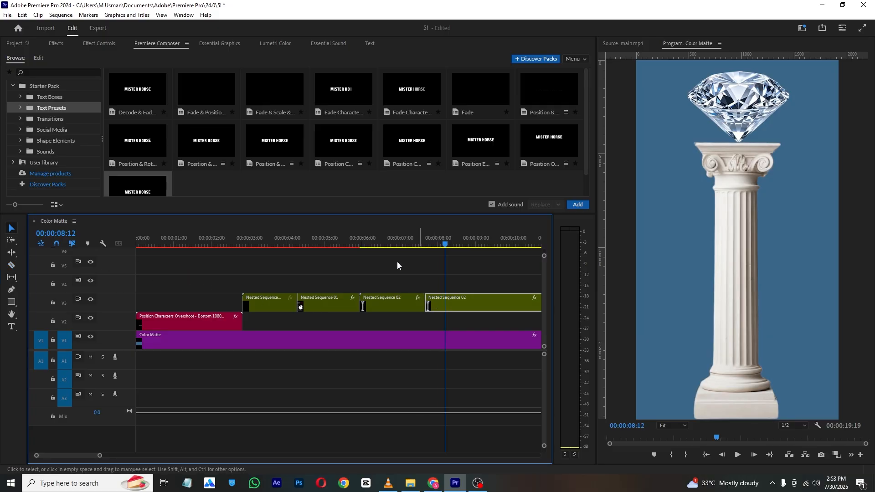
left_click(83, 43)
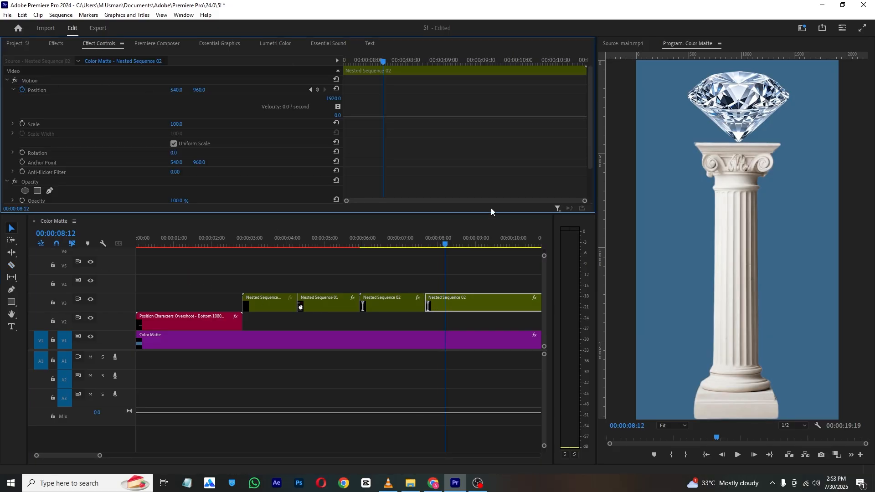
left_click(23, 89)
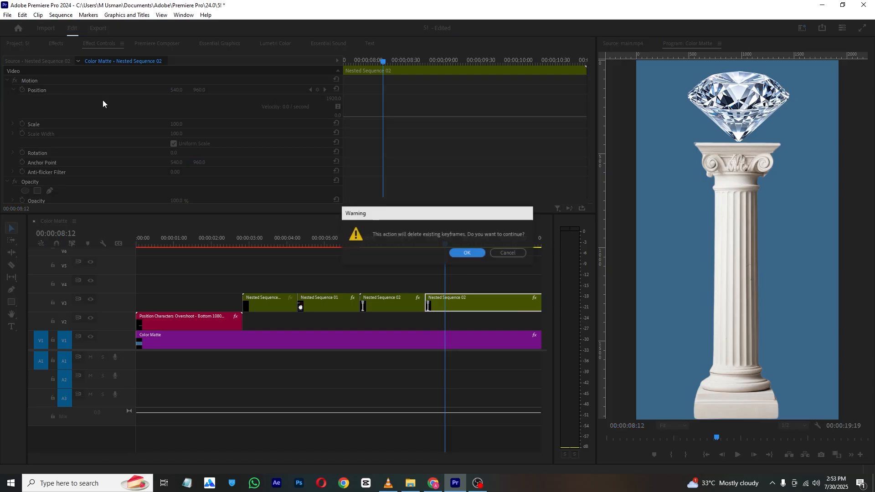
left_click(452, 252)
- Keyframe the second part's scale from 100 at its start to 83 at 00:00:08:02
left_click(442, 245)
left_click_drag(441, 245, 429, 246)
left_click(22, 100)
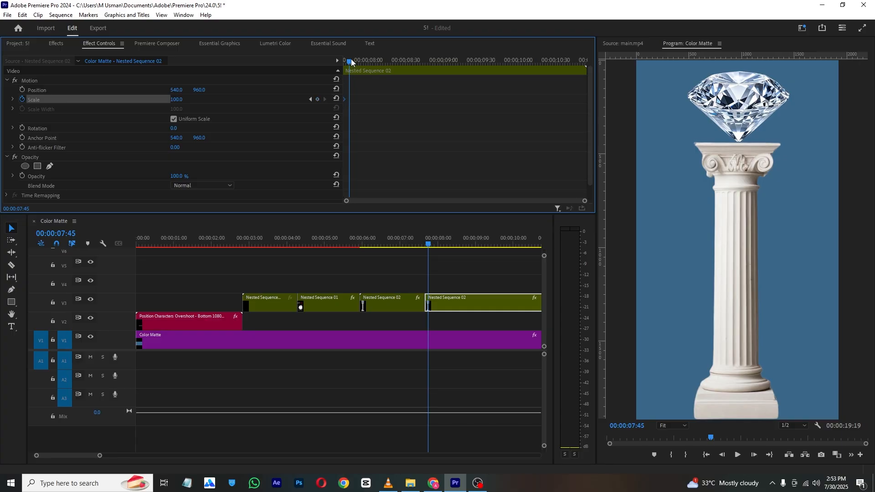
left_click_drag(349, 61, 371, 62)
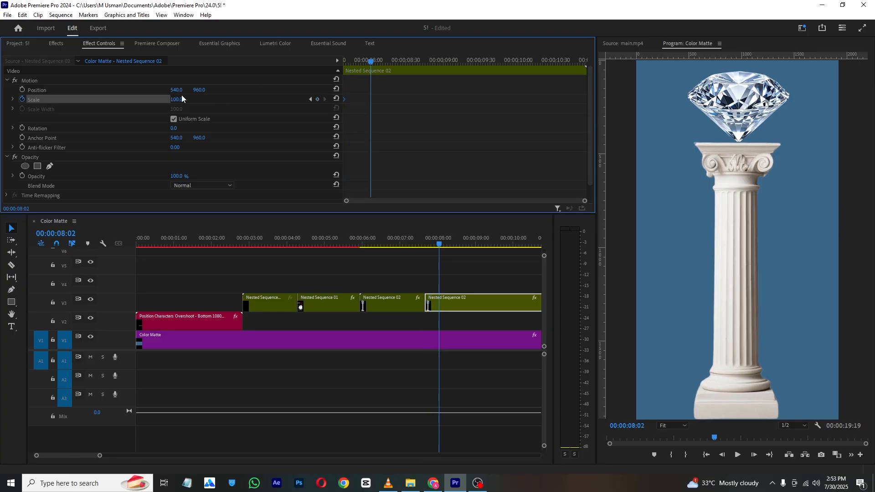
left_click_drag(181, 99, 174, 99)
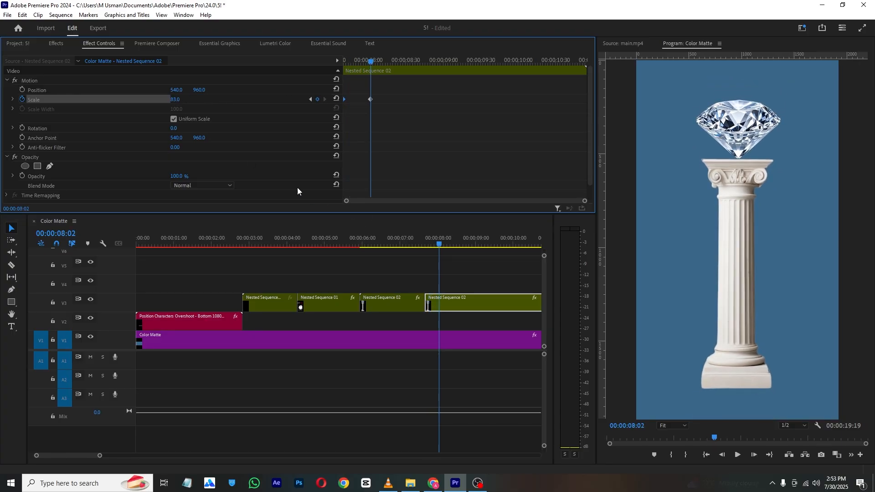
- Split the scaled Nested Sequence 02 clip shortly after its last scale keyframe, just past 00:00:08:07
left_click_drag(370, 60, 377, 60)
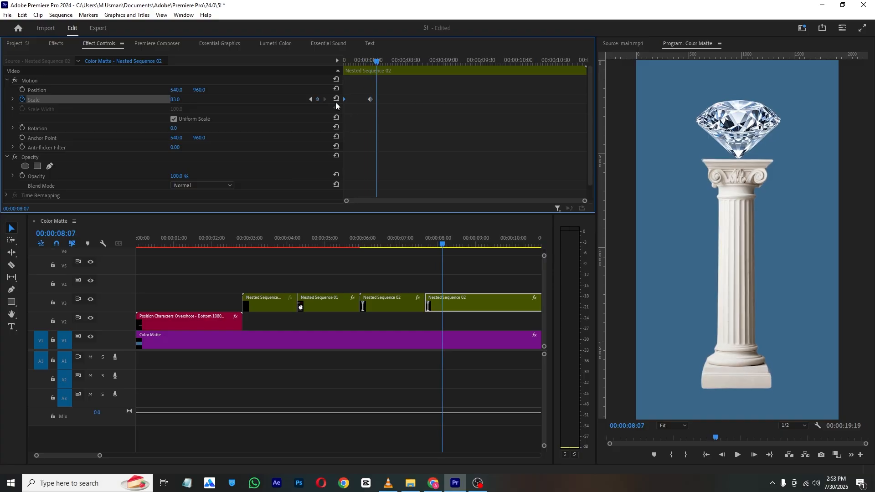
left_click(12, 265)
left_click(446, 304)
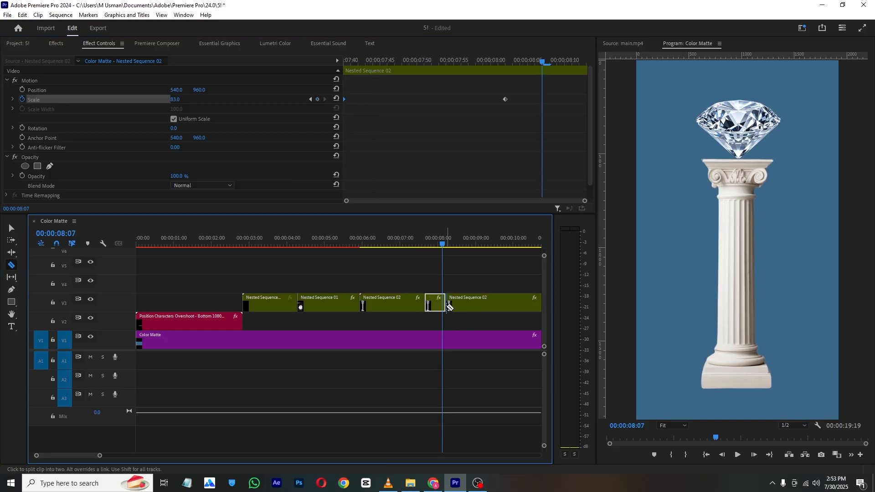
left_click(11, 228)
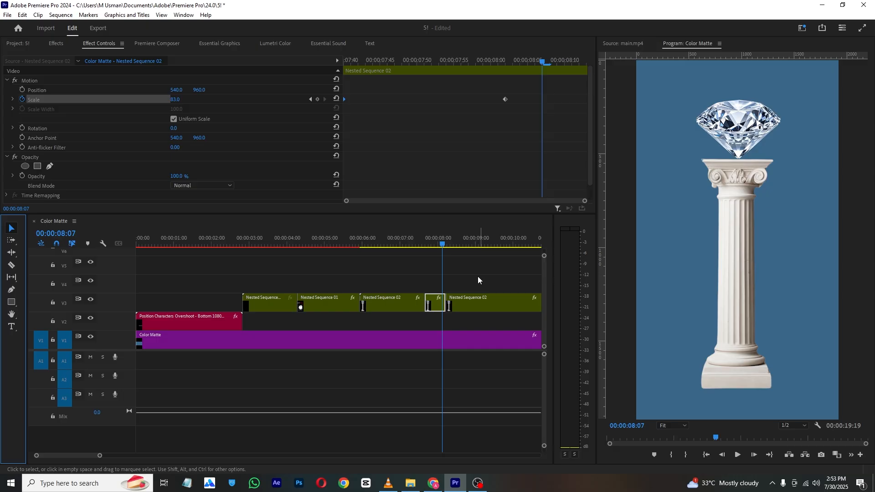
- Find the Gaussian Blur effect and apply it to the last part of Nested Sequence 02
left_click(56, 46)
left_click(62, 56)
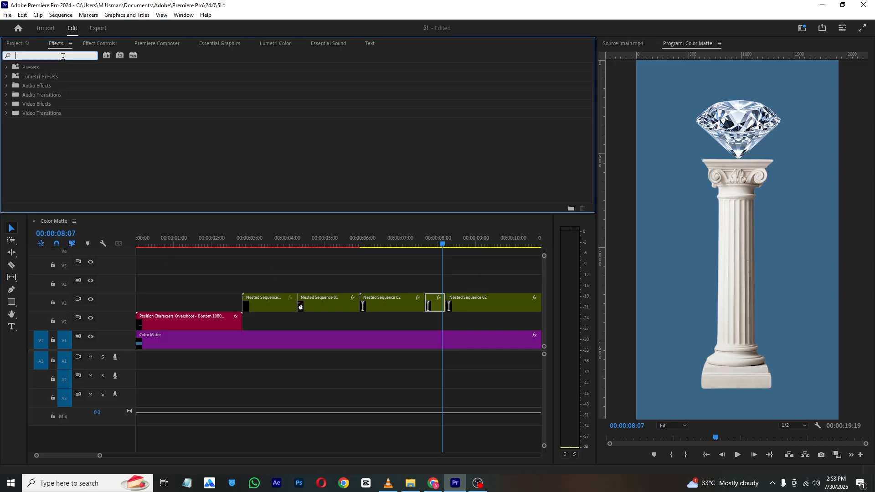
type("blur")
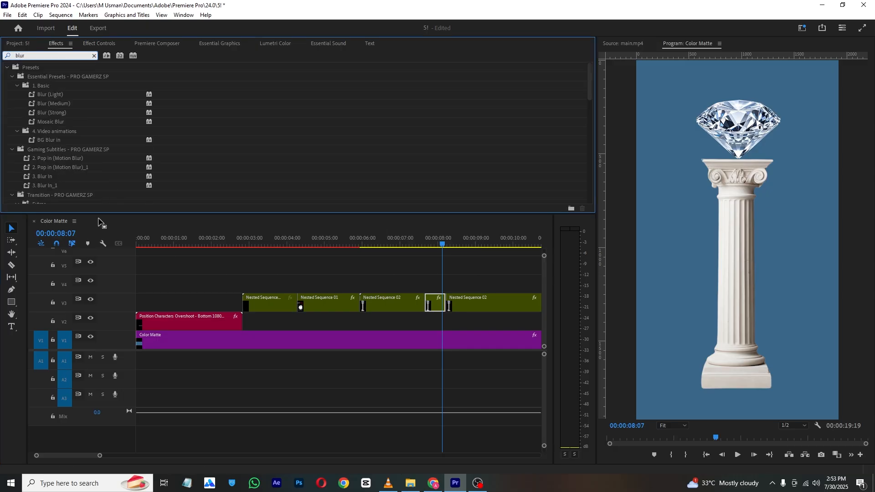
scroll(102, 122, "down", 5)
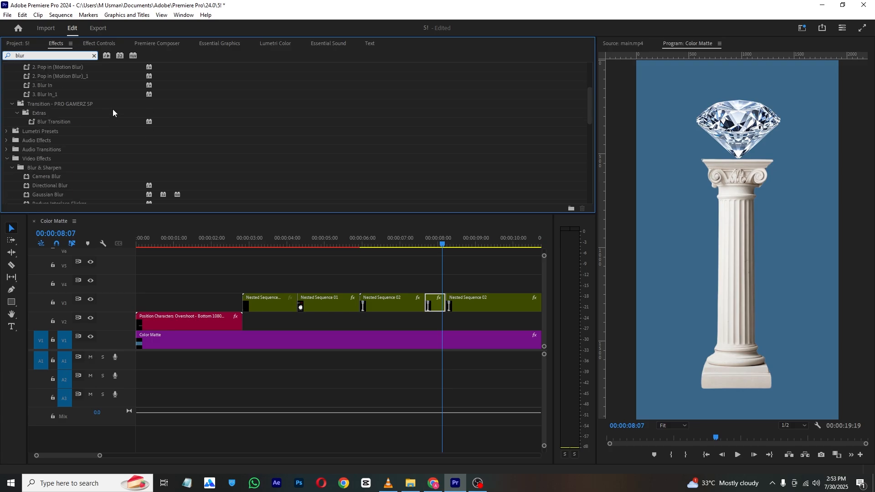
left_click_drag(46, 166, 465, 302)
- Set the Gaussian Blur's blurriness to 81 on the last Nested Sequence 02 clip, previewing at 00:00:08:32
left_click_drag(441, 244, 459, 249)
left_click(99, 43)
scroll(181, 114, "down", 4)
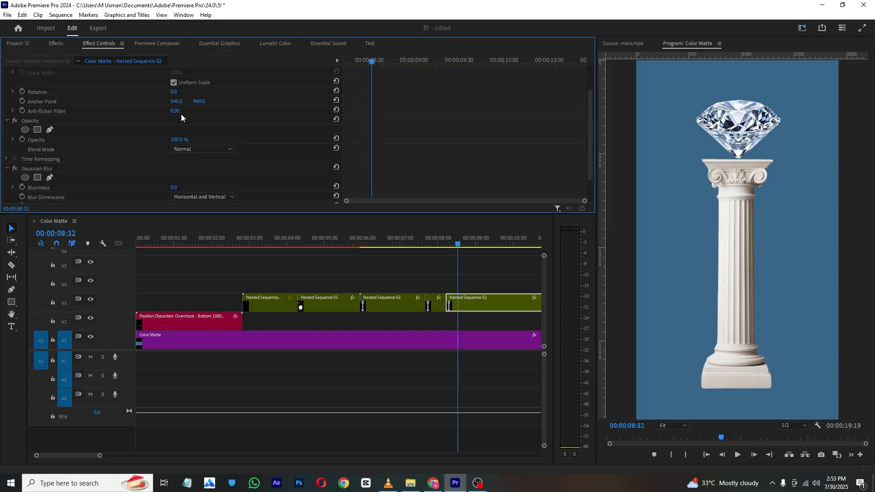
left_click_drag(173, 160, 130, 147)
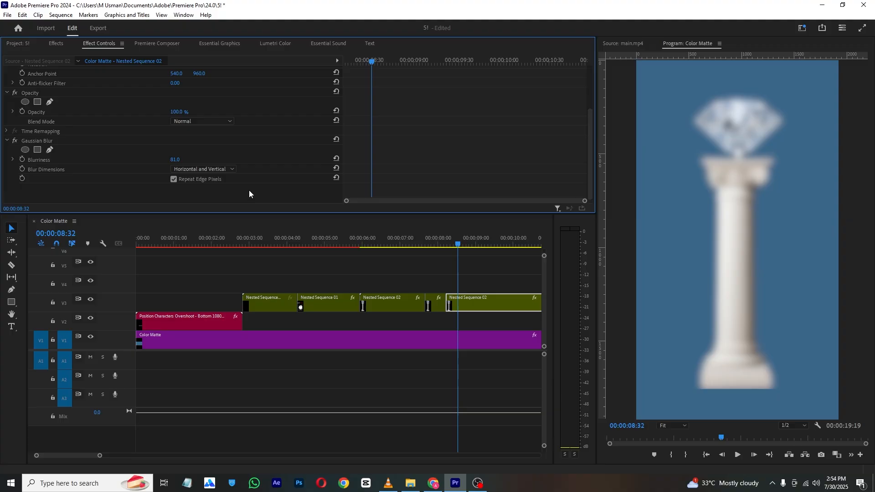
- Compare the blurred pillar with the reference main.mp4, and scrub the reference ahead to the CONSISTENCY target scene
left_click(388, 483)
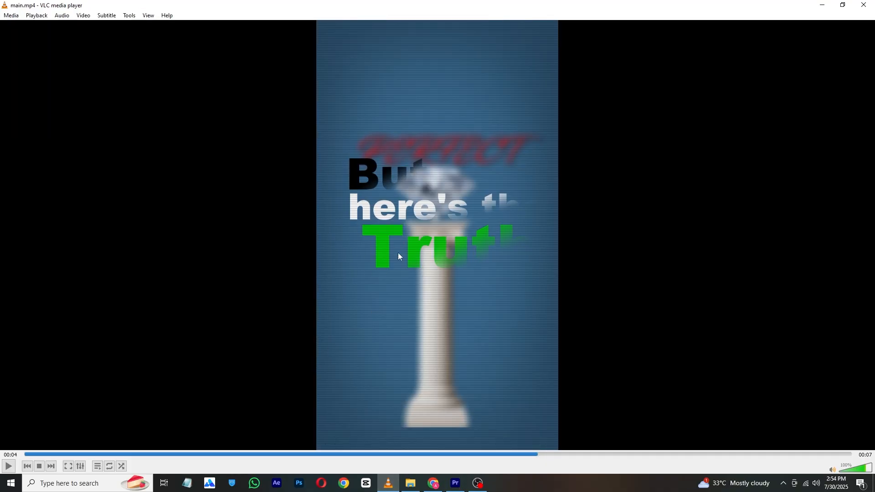
left_click(455, 483)
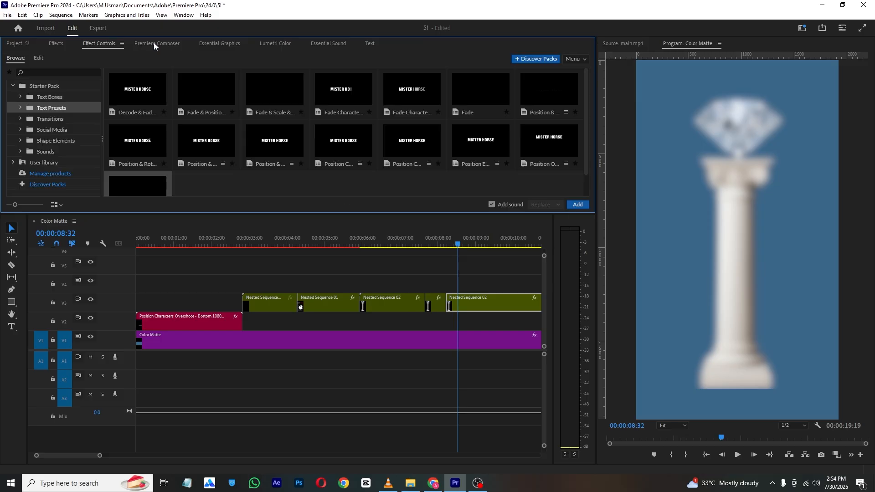
left_click(154, 42)
left_click(212, 87)
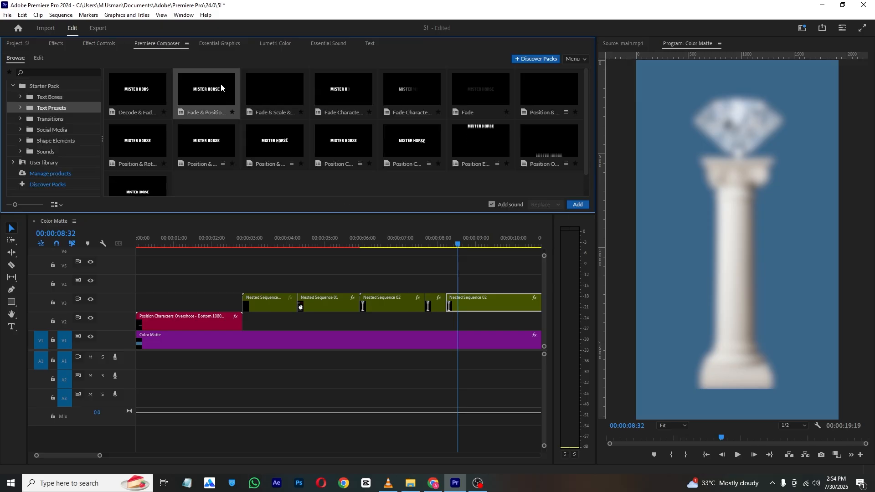
left_click(387, 484)
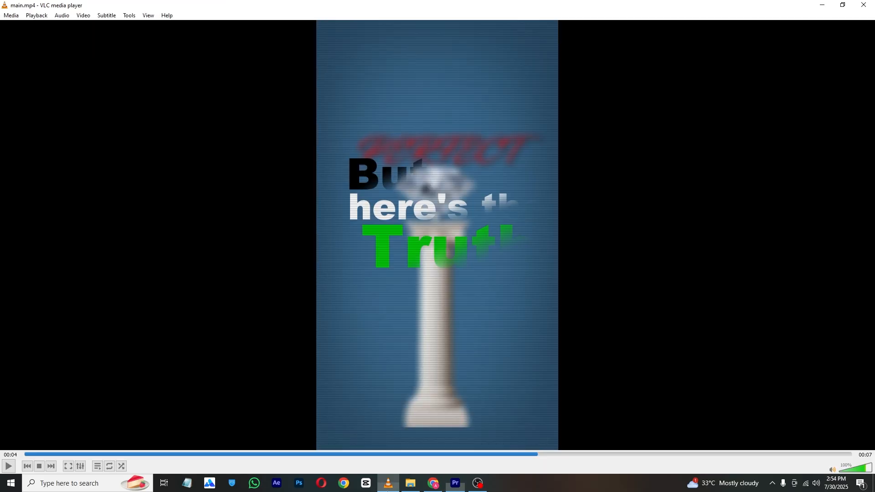
left_click_drag(568, 462, 628, 474)
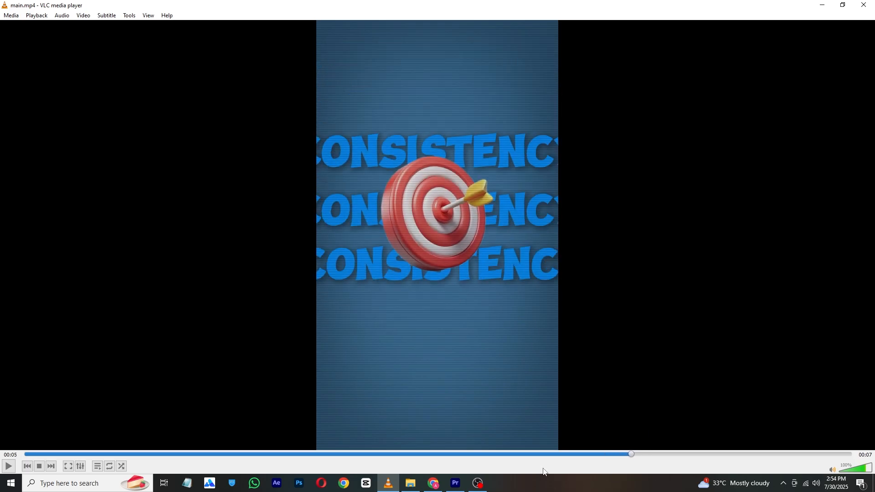
left_click(454, 483)
- Split the blurred Nested Sequence 02 clip at 00:00:09:37 and delete the part after the cut
left_click_drag(456, 246, 500, 248)
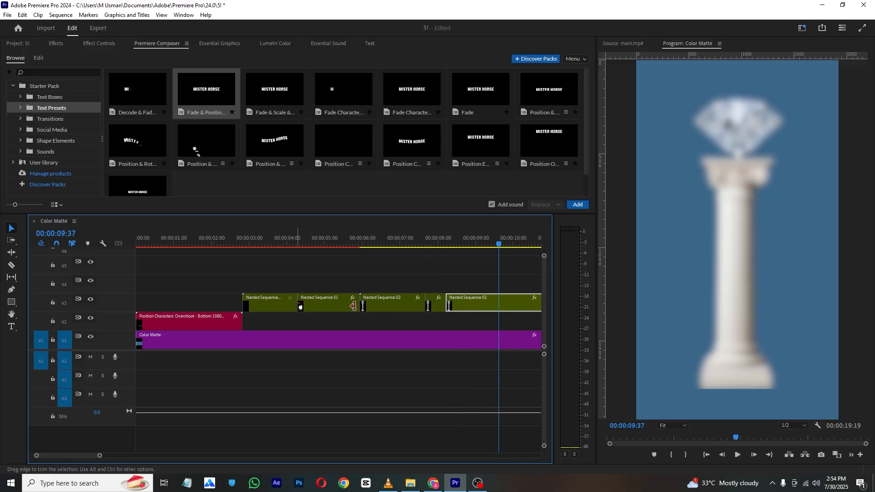
left_click(12, 265)
left_click(499, 305)
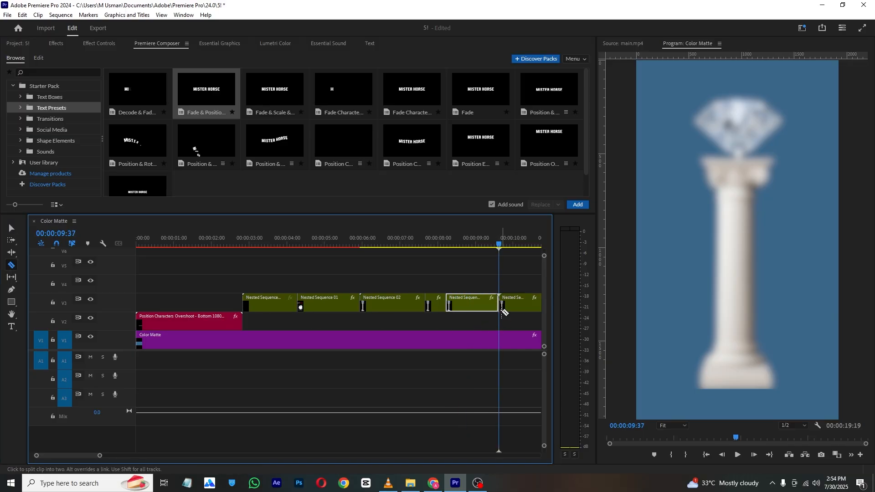
left_click(8, 228)
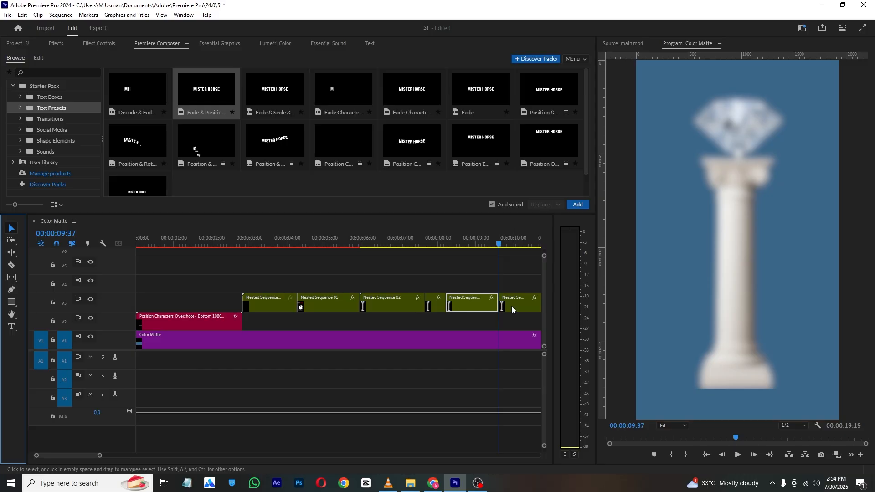
left_click(512, 307)
key("Delete")
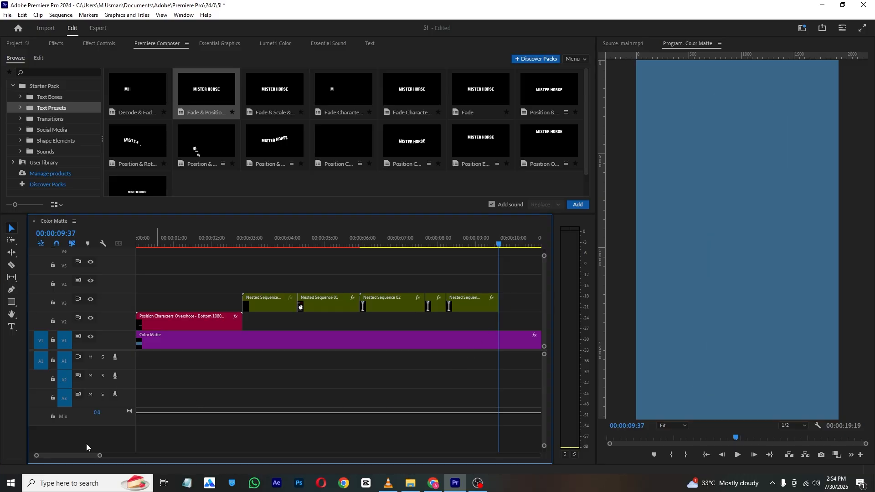
- Place the target image 2.png on track V3 directly after the blurred Nested Sequence 02 clip
scroll(96, 455, "down", 5)
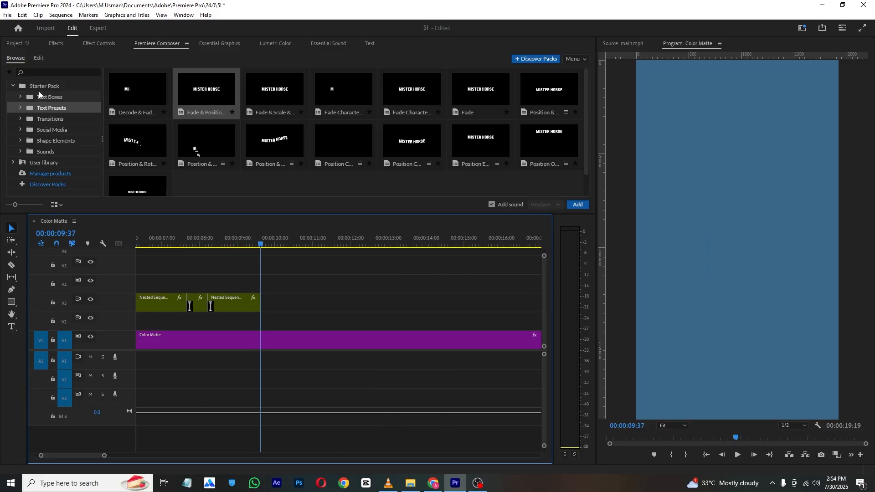
left_click(20, 44)
scroll(242, 119, "up", 1)
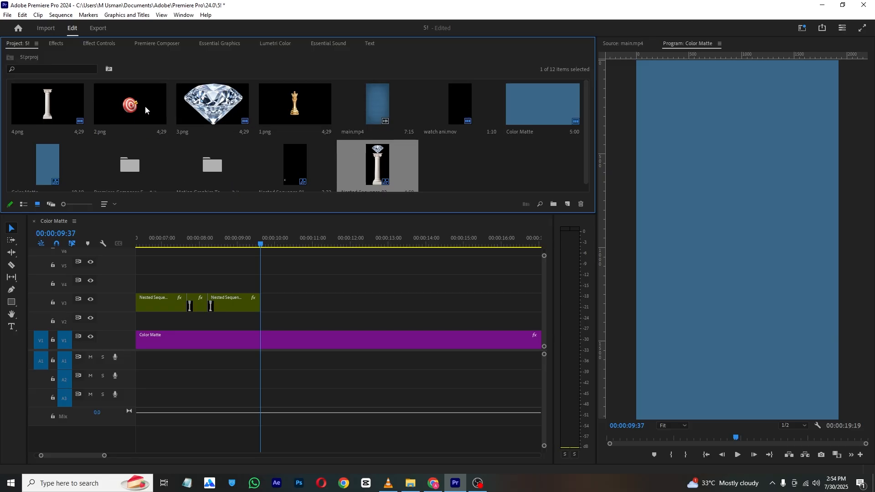
left_click_drag(144, 108, 139, 106)
left_click_drag(139, 105, 268, 302)
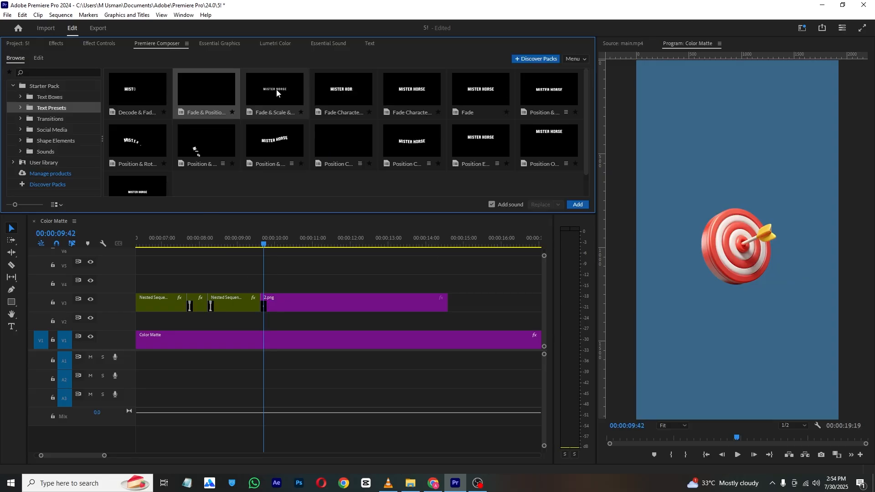
- Add the text "target" above the target image in the frame at 00:00:09:42
left_click(12, 326)
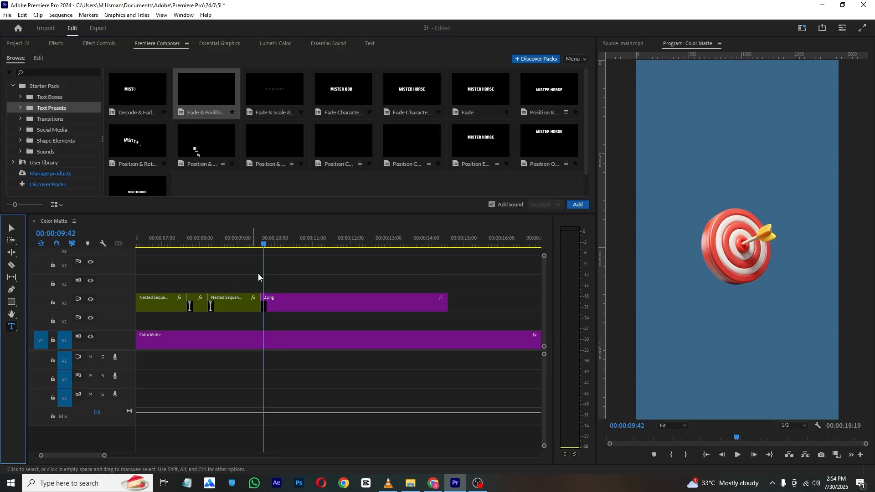
left_click(687, 179)
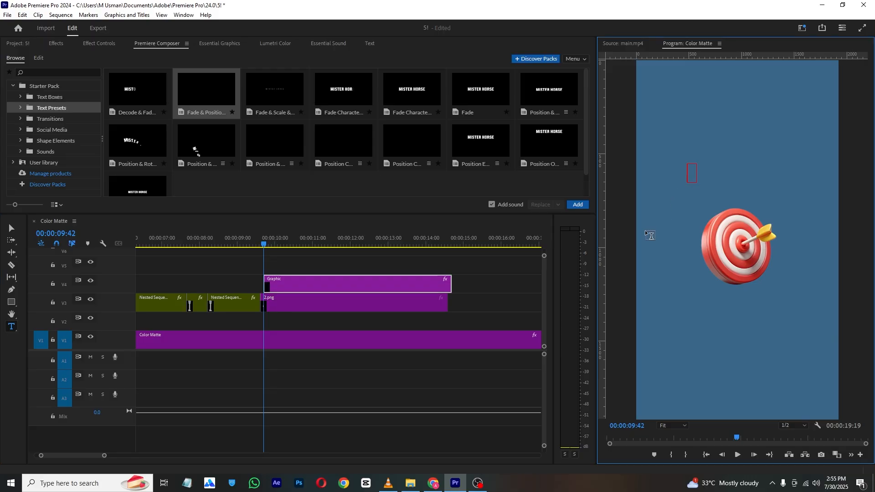
type("target")
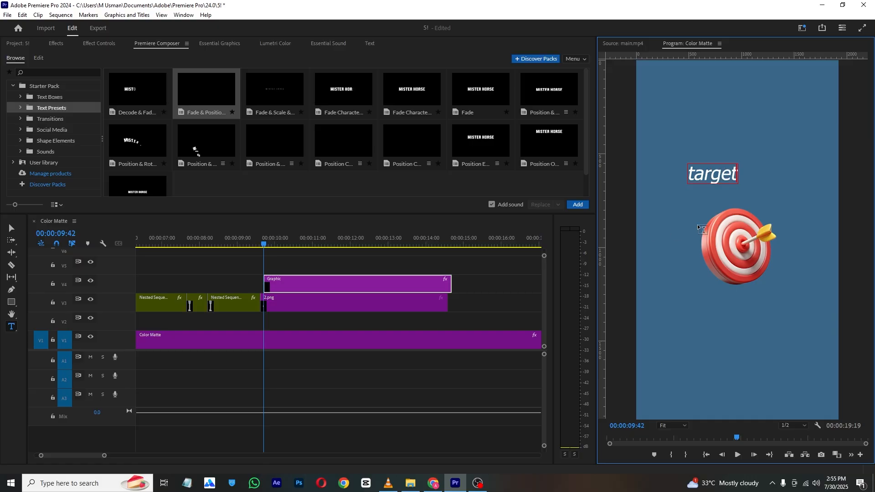
- Set the font of the "target" text to Banana Stick, after trying Segoe Script
double_click(688, 175)
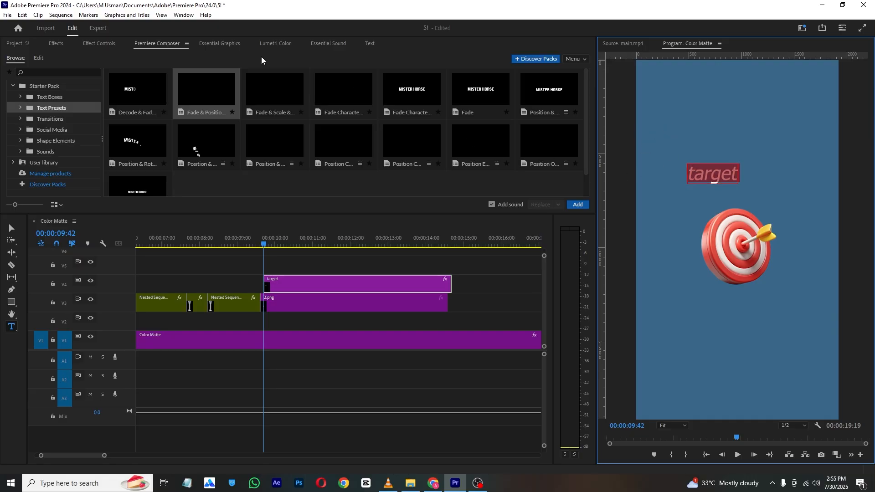
left_click(220, 43)
scroll(78, 106, "down", 5)
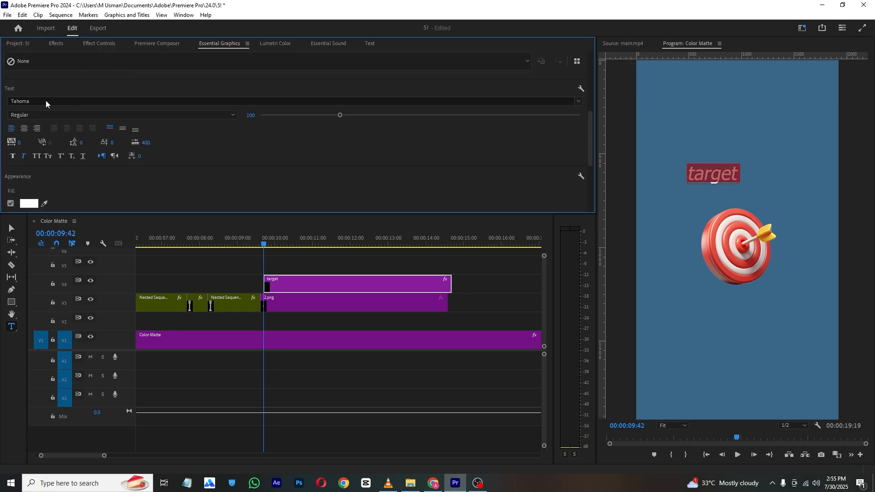
left_click(45, 101)
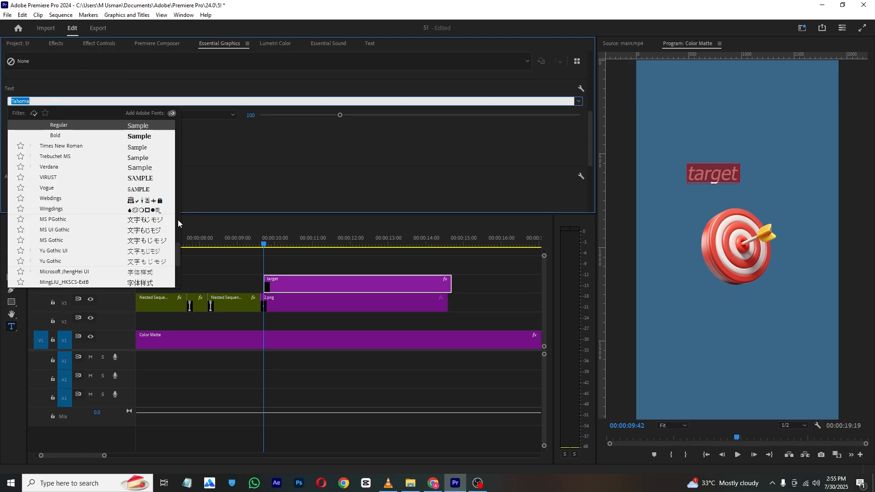
left_click_drag(176, 253, 177, 132)
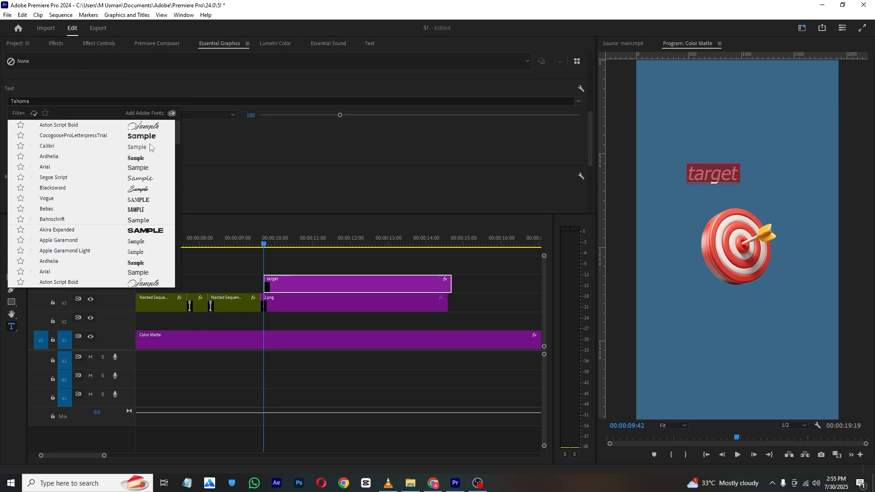
left_click(146, 179)
left_click(137, 101)
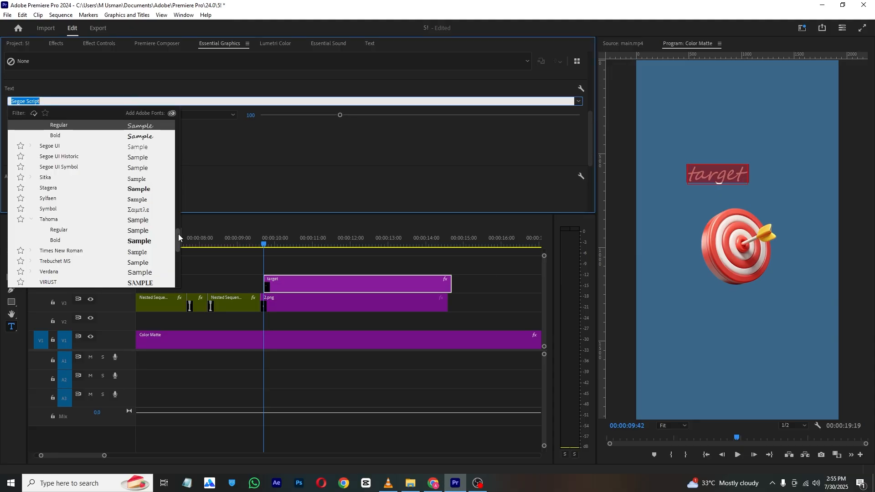
left_click_drag(179, 233, 182, 146)
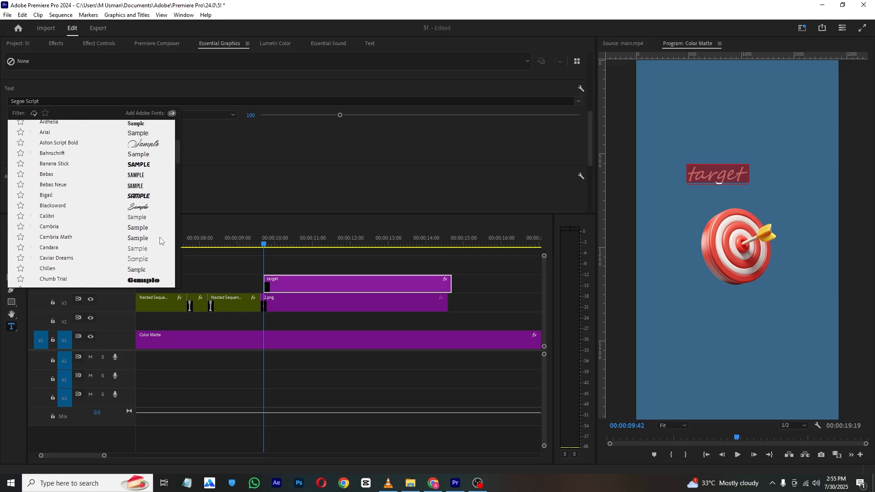
left_click(149, 168)
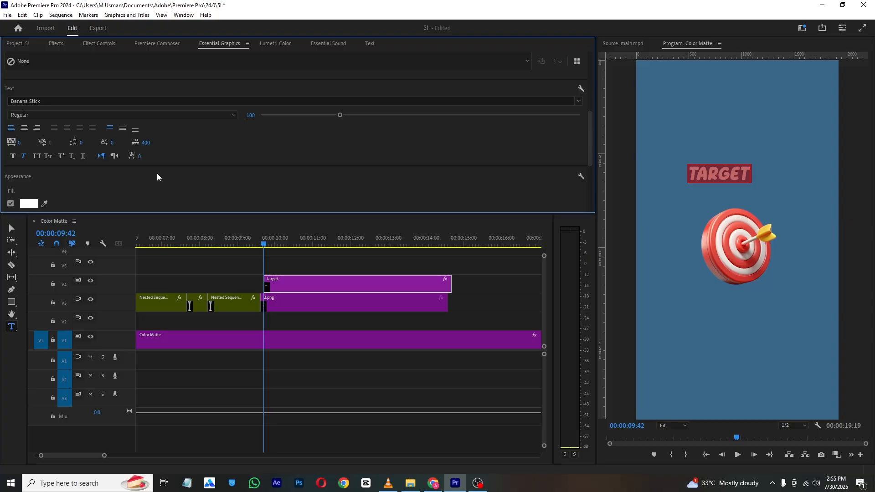
- Scale the "target" text to 203 and set its position to 707, 1426
left_click(109, 44)
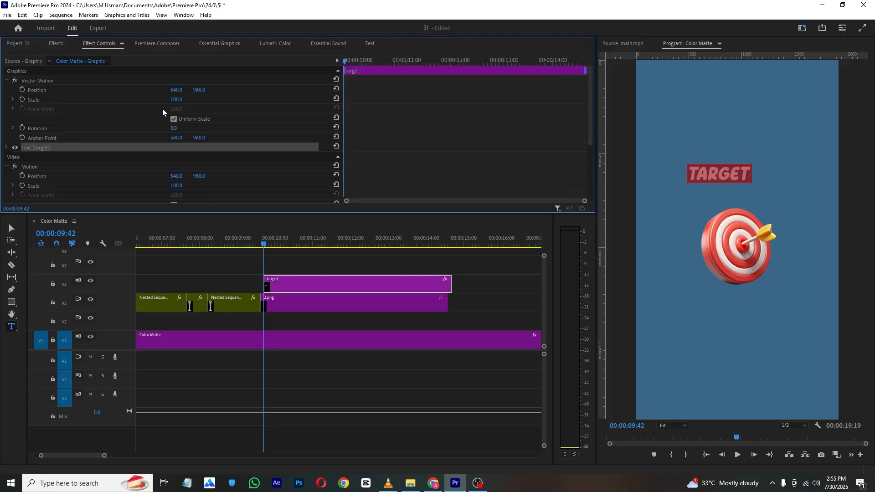
left_click_drag(176, 99, 407, 89)
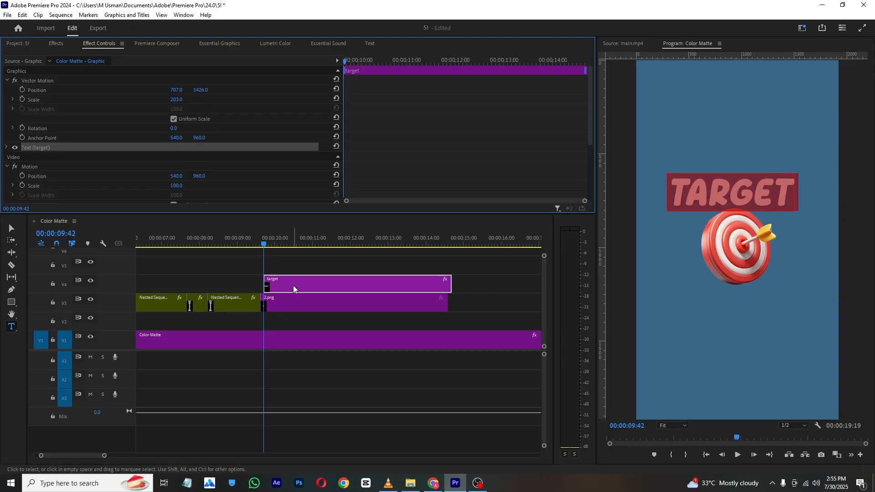
left_click(307, 259)
- Duplicate the "target" clip twice onto the tracks above, and stack the three texts by setting vertical positions of 1260 and 1592
left_click(306, 281)
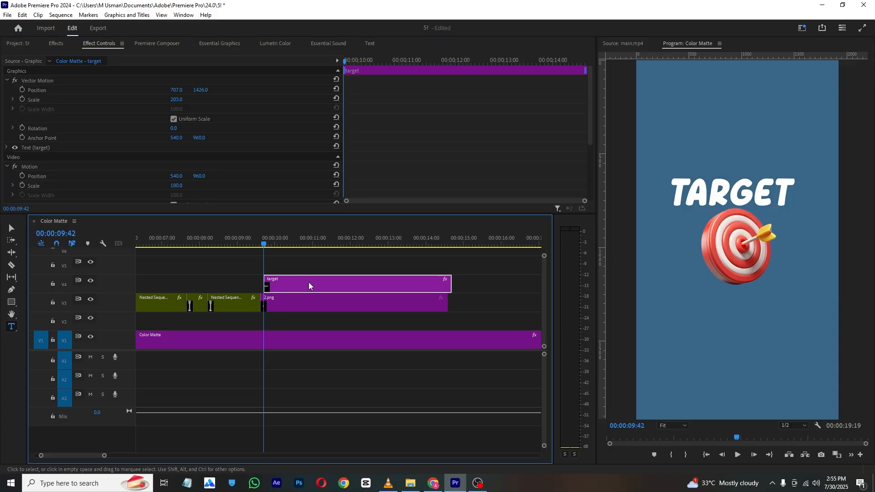
left_click_drag(297, 288, 301, 253)
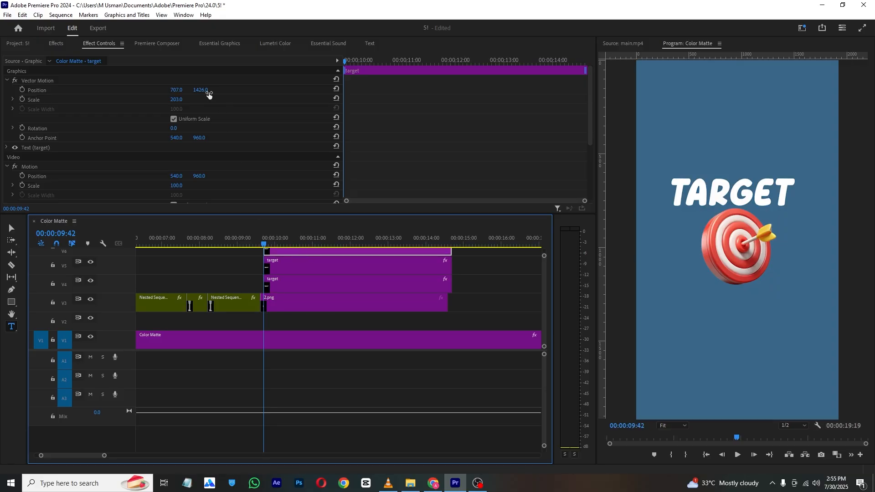
left_click_drag(209, 94, 203, 122)
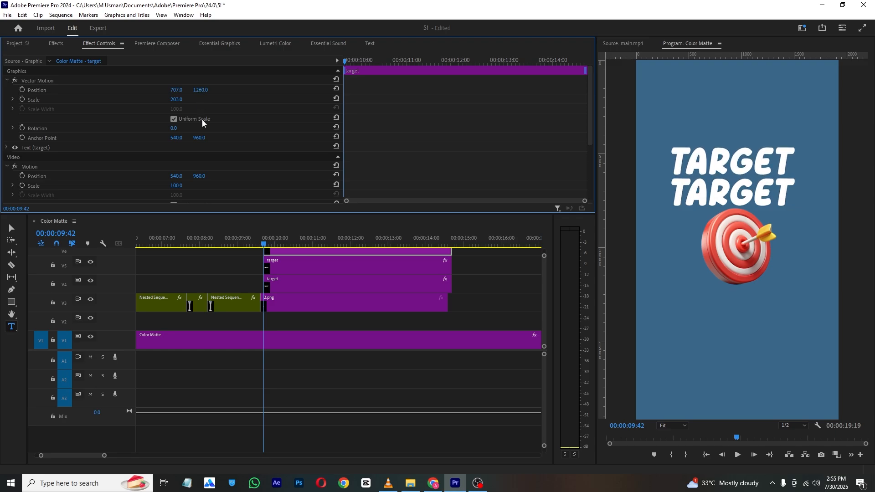
left_click(278, 285)
left_click_drag(200, 90, 221, 90)
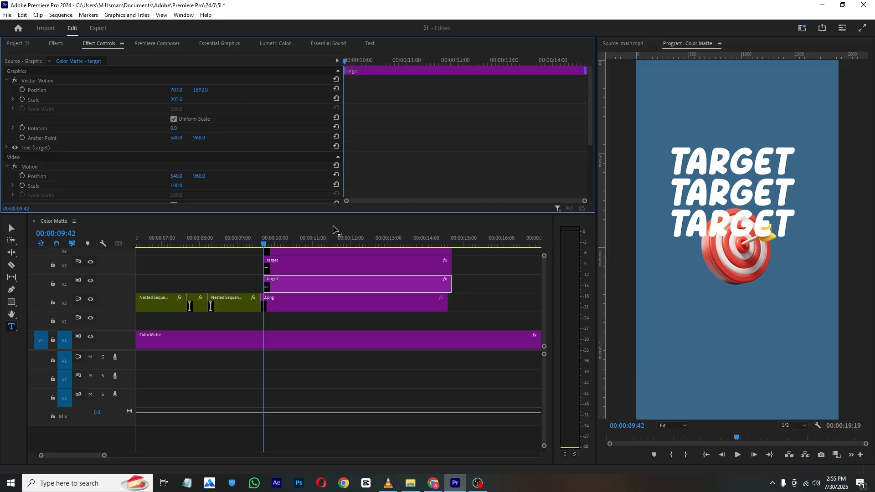
- Fill all three "target" text clips with the bright blue 00B2FF
left_click_drag(470, 255, 431, 287)
left_click(209, 43)
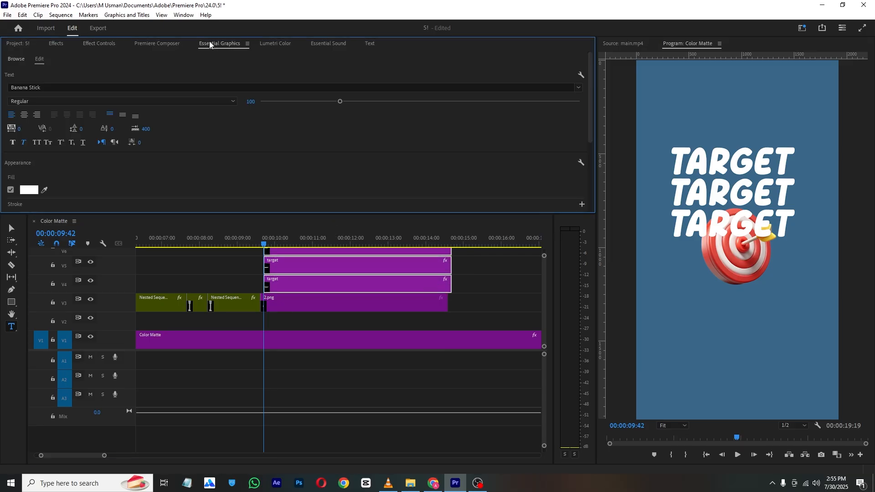
scroll(89, 123, "down", 1)
left_click(32, 172)
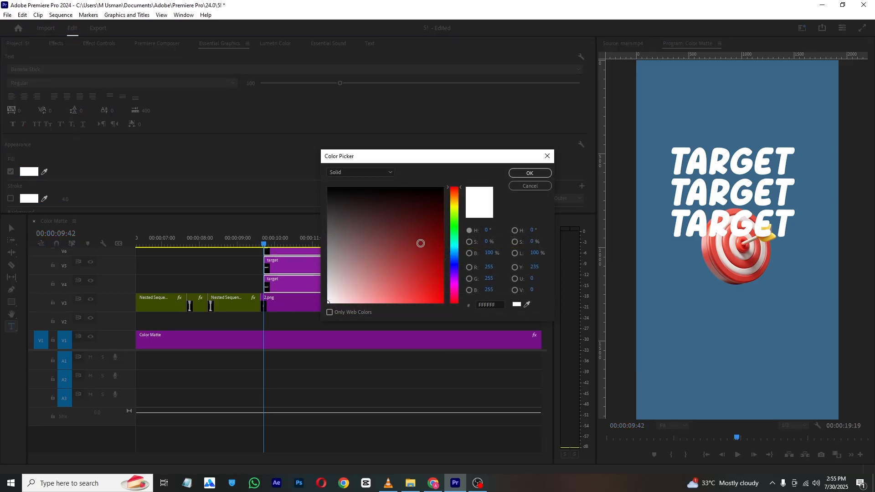
left_click(526, 305)
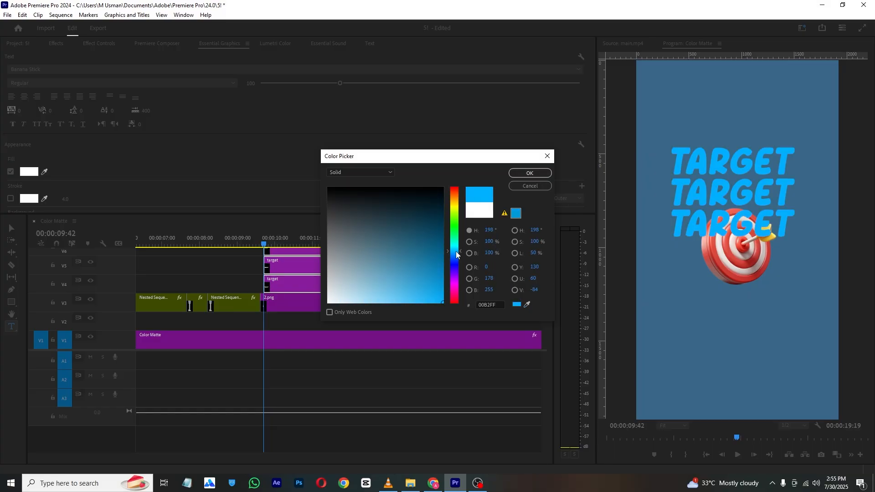
left_click(529, 173)
- Add a black outer stroke of width 1 to the three "target" texts
scroll(143, 127, "down", 1)
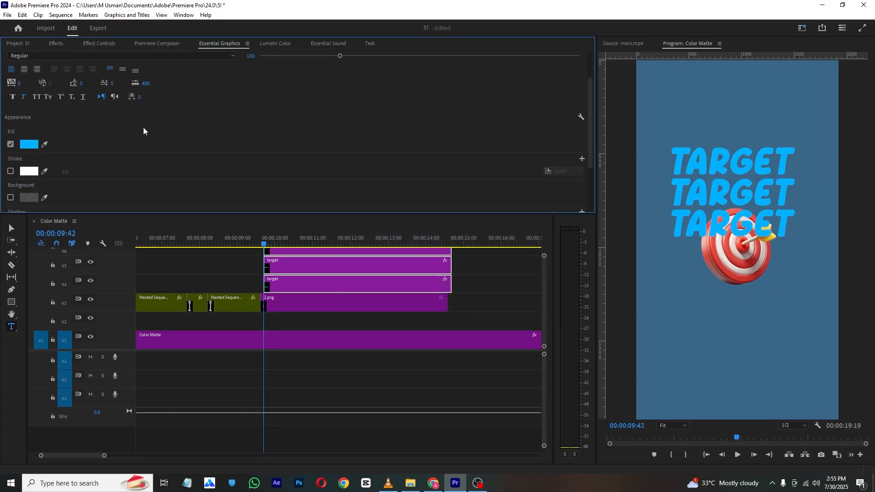
left_click(10, 172)
left_click_drag(67, 175, 69, 175)
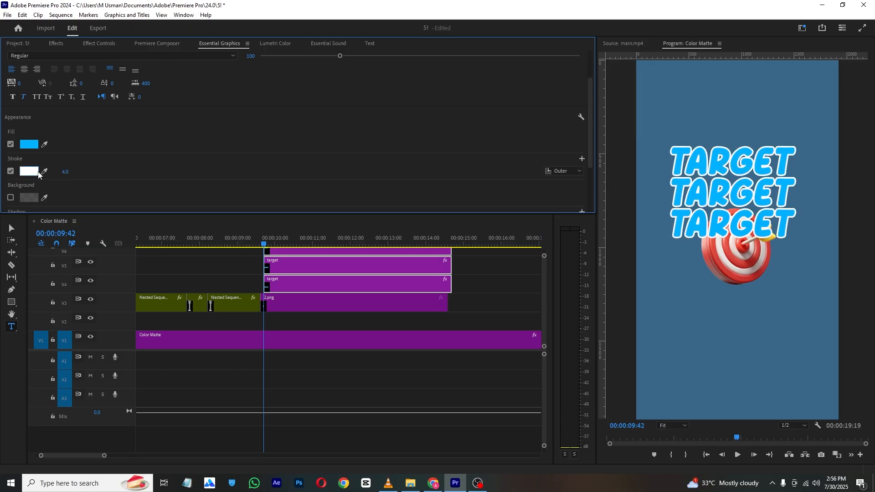
left_click(29, 171)
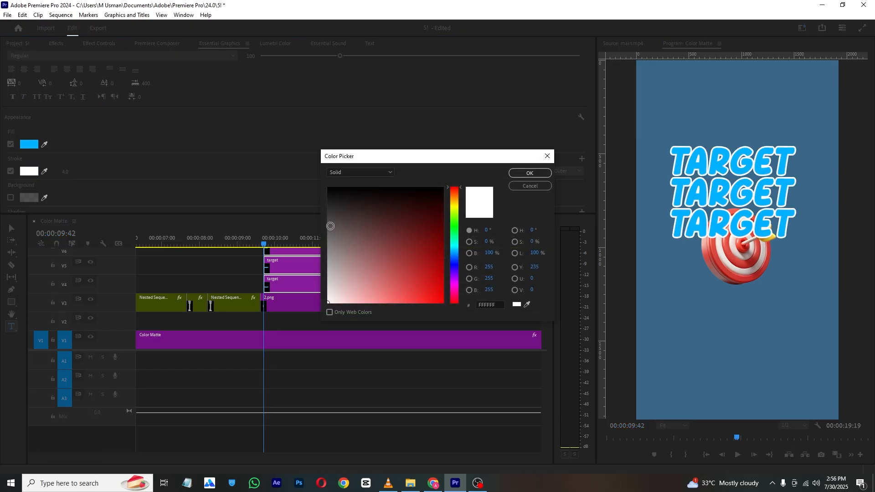
left_click(529, 174)
left_click(76, 170)
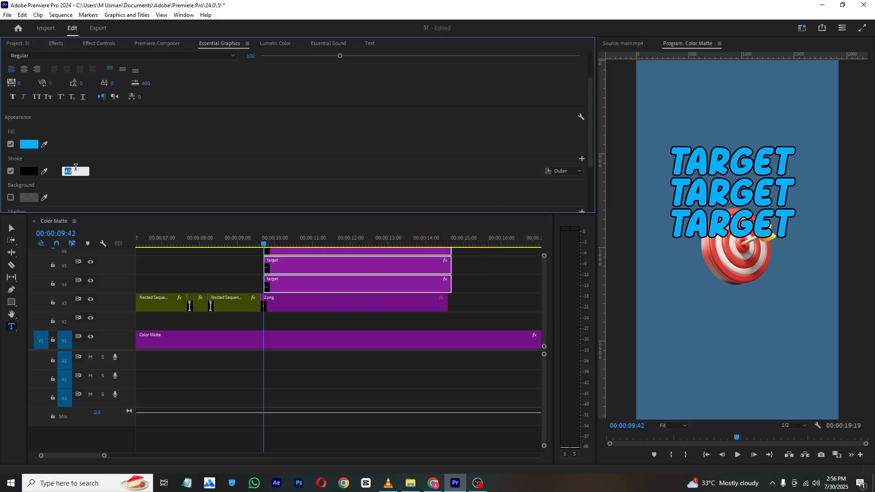
type("1")
key("Return")
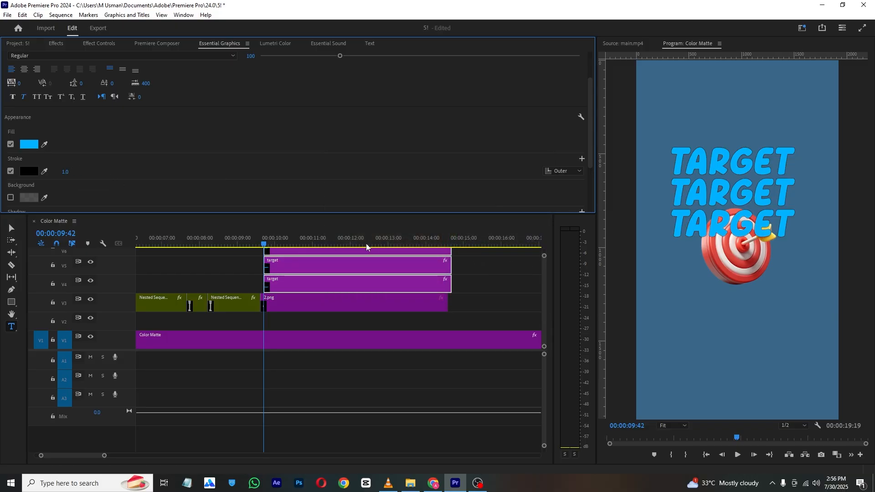
- Rearrange the clips so the three "target" texts sit on V2 to V4 and 2.png sits above them on V5
left_click(484, 243)
left_click(355, 300)
left_click_drag(318, 242, 302, 250)
scroll(315, 292, "up", 1)
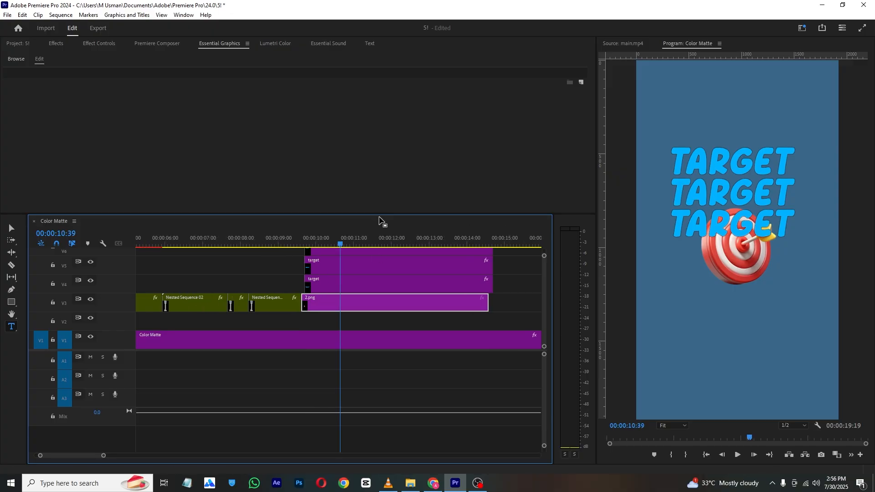
mouse_move(544, 257)
left_mouse_down()
mouse_move(545, 264)
mouse_move(546, 248)
left_mouse_up()
left_click_drag(401, 319, 414, 278)
left_click_drag(513, 288, 475, 323)
left_click_drag(416, 271, 355, 296)
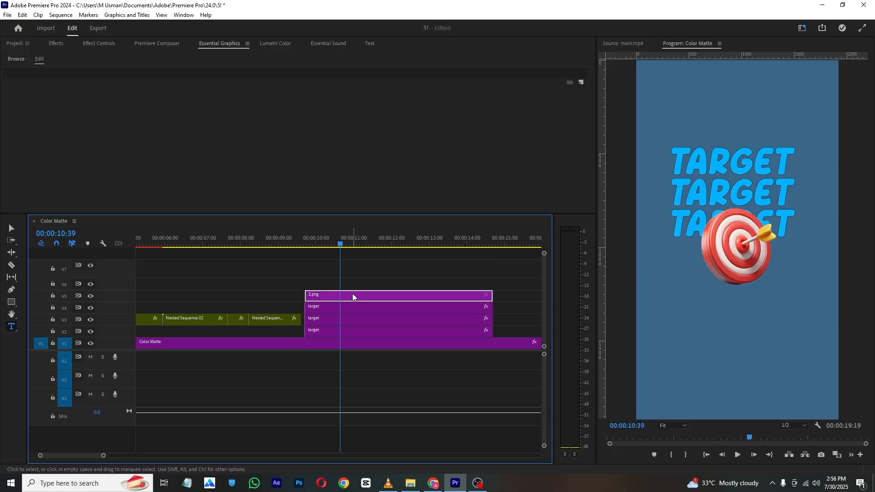
- Enlarge the 2.png target image and center it over the stacked text at position 540, 679
left_click(99, 44)
left_click_drag(174, 102, 67, 92)
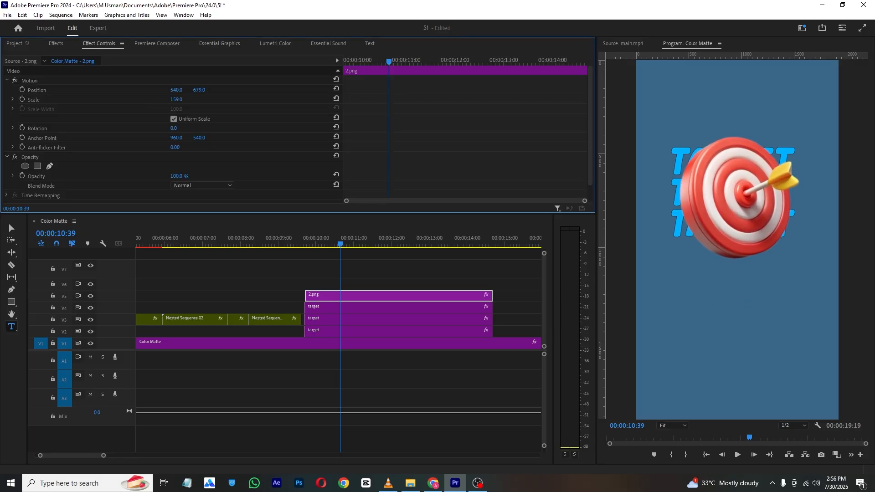
left_click_drag(503, 305, 468, 333)
left_click(409, 260)
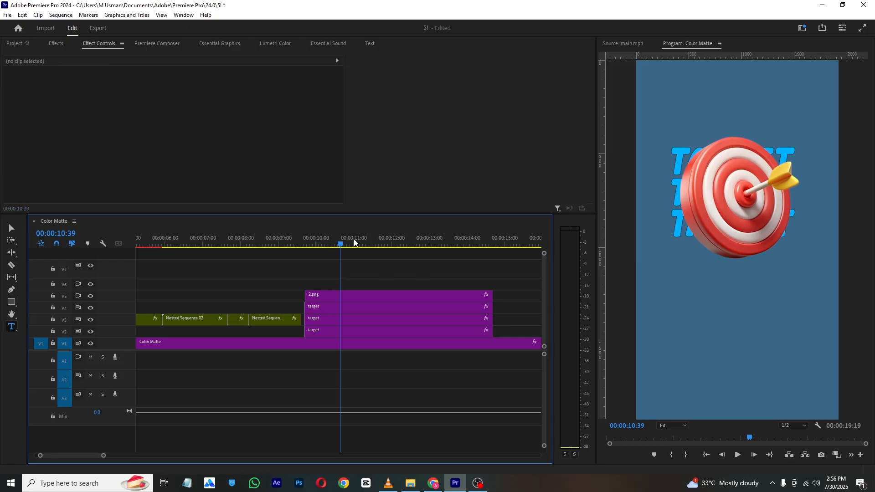
left_click(337, 296)
mouse_move(177, 99)
left_mouse_down()
mouse_move(157, 100)
mouse_move(167, 90)
left_mouse_up()
- Nest the 2.png clip and the three "target" text clips as Nested Sequence 03
left_click(519, 285)
left_click_drag(519, 286, 456, 335)
right_click(457, 333)
left_click(491, 271)
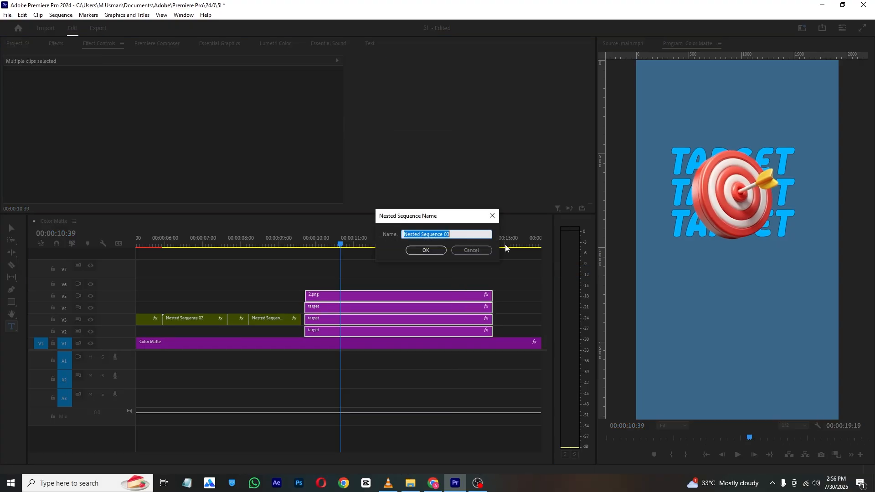
key("Return")
- Keyframe Nested Sequence 03 at 00:00:09:42 with scale 347 and opacity 0%, and set its position to 540, 1840
left_click(323, 332)
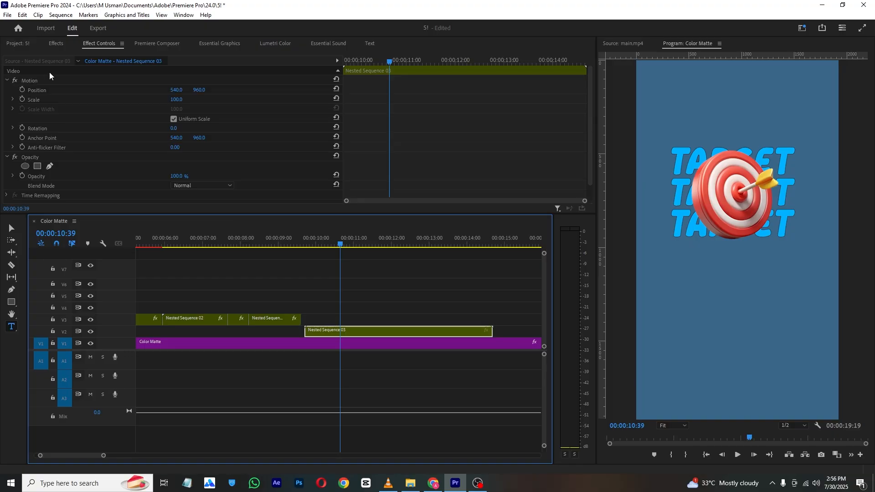
left_click_drag(385, 60, 308, 74)
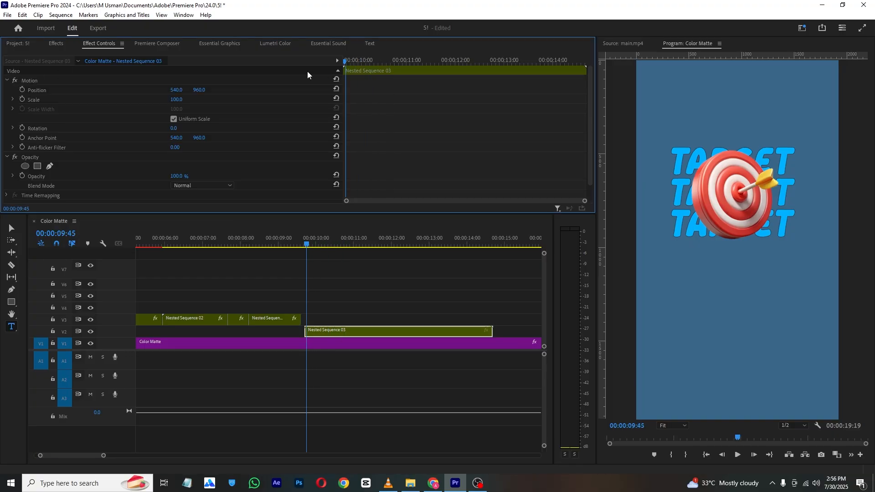
left_click(22, 100)
left_click(22, 175)
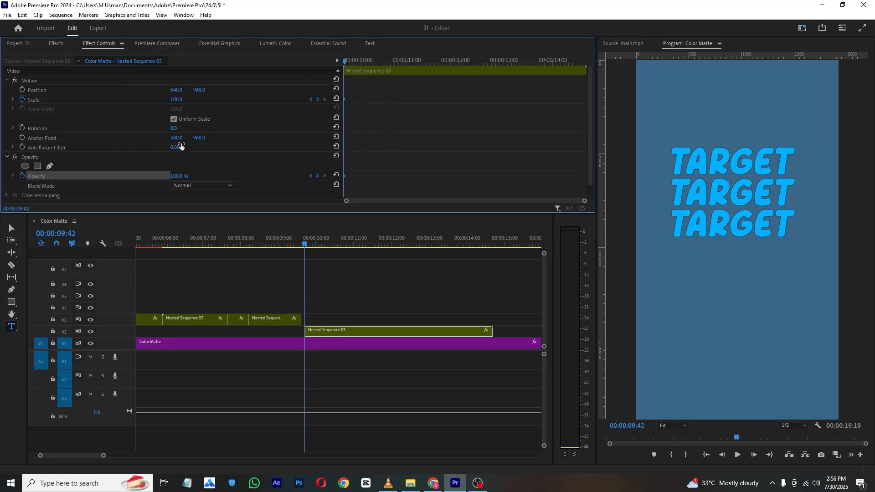
left_click_drag(177, 100, 243, 91)
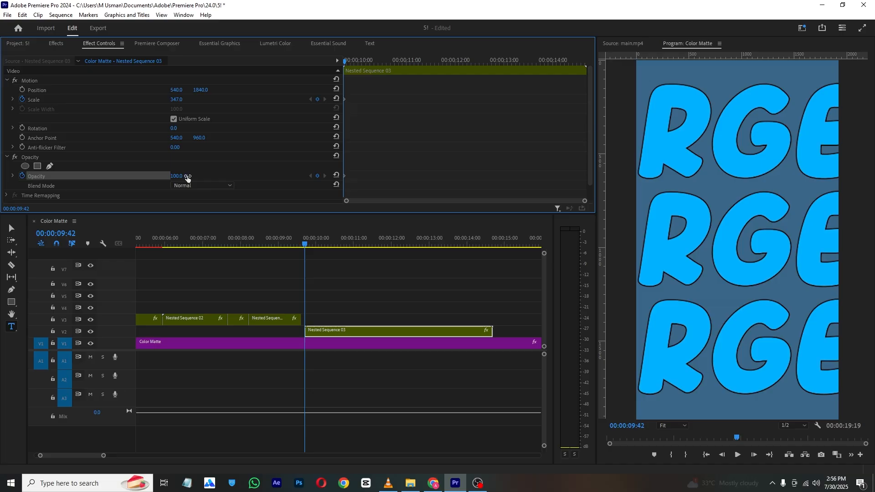
left_click_drag(180, 176, 137, 176)
- Keyframe Nested Sequence 03 at 00:00:11:11 with scale 137 and opacity 100%, set its position to 570, 1342, and preview the animation
left_click_drag(345, 60, 415, 60)
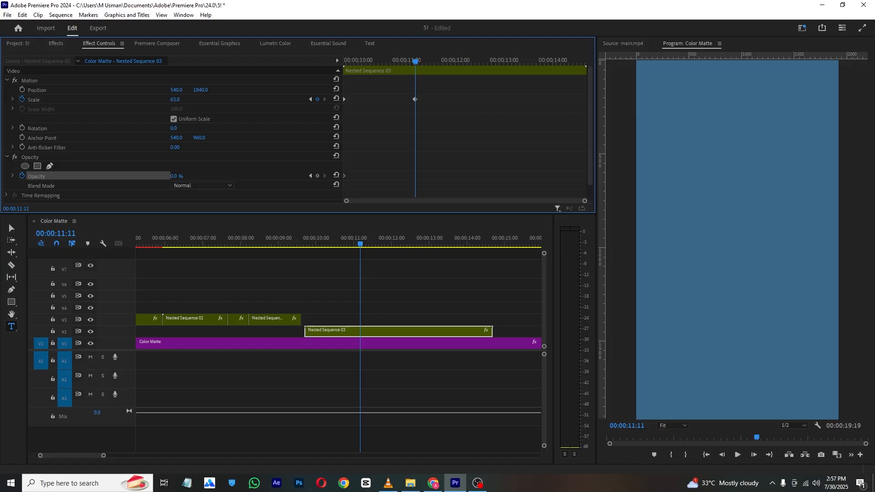
left_click_drag(174, 176, 220, 175)
mouse_move(186, 102)
left_mouse_down()
mouse_move(237, 102)
mouse_move(132, 89)
mouse_move(166, 100)
mouse_move(157, 101)
mouse_move(193, 90)
left_mouse_up()
left_click_drag(306, 246, 368, 252)
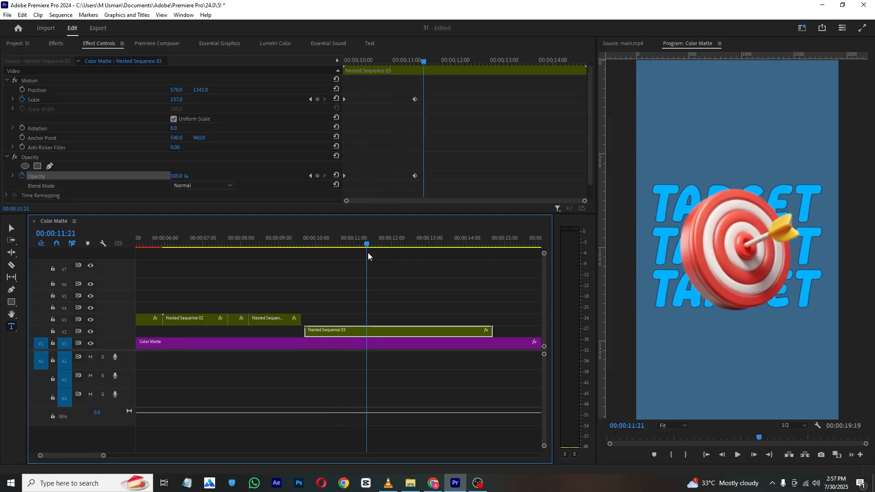
- Open Nested Sequence 03 and enlarge its three "target" text clips, scaling the middle line to 226 and the lowest line to 242
double_click(346, 329)
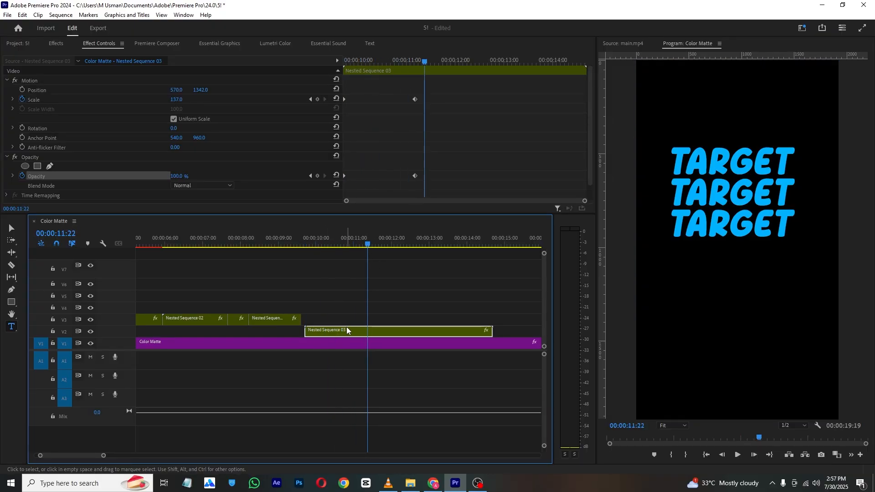
key("j")
left_click(183, 284)
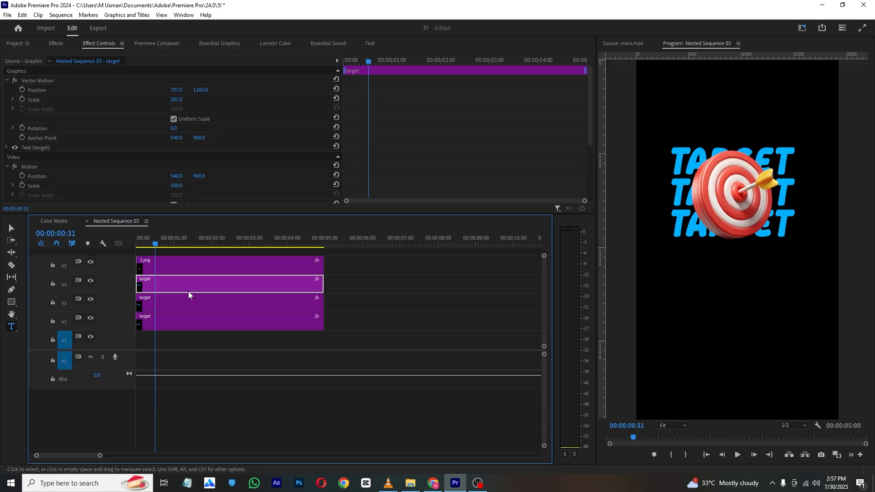
left_click_drag(179, 103, 216, 90)
left_click(177, 305)
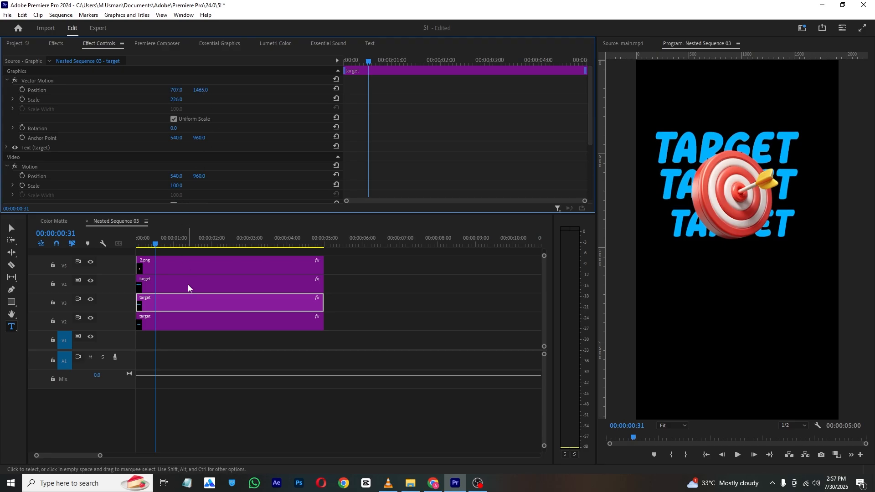
left_click(190, 315)
left_click_drag(176, 100, 222, 90)
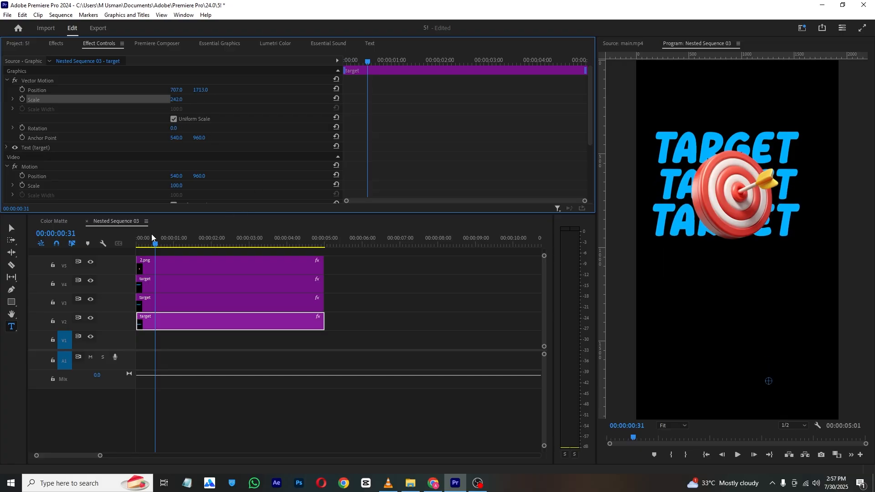
- Return to the Color Matte sequence and set Nested Sequence 03's position to 620, 1342
left_click(68, 223)
left_click_drag(344, 240, 375, 245)
left_click_drag(178, 90, 181, 91)
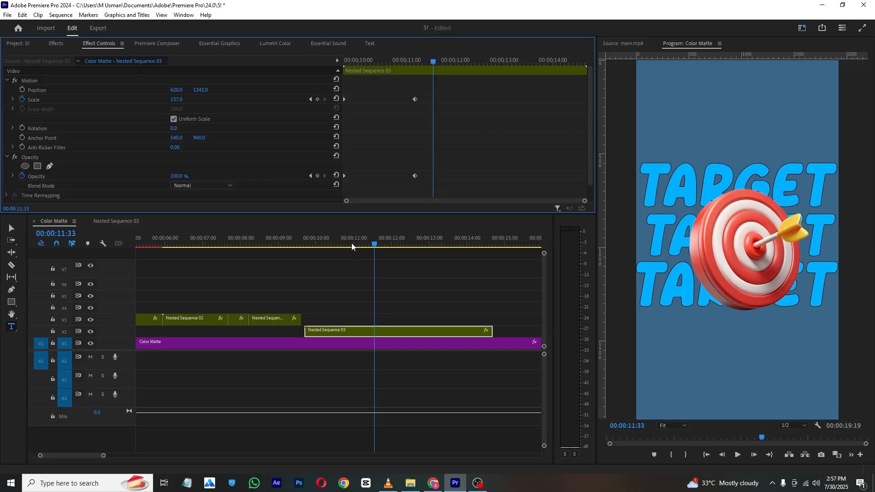
- Play the next part of main.mp4 in VLC, and place 1.png on track V3 at 00:00:11:33 in the Premiere Pro timeline
left_click(388, 483)
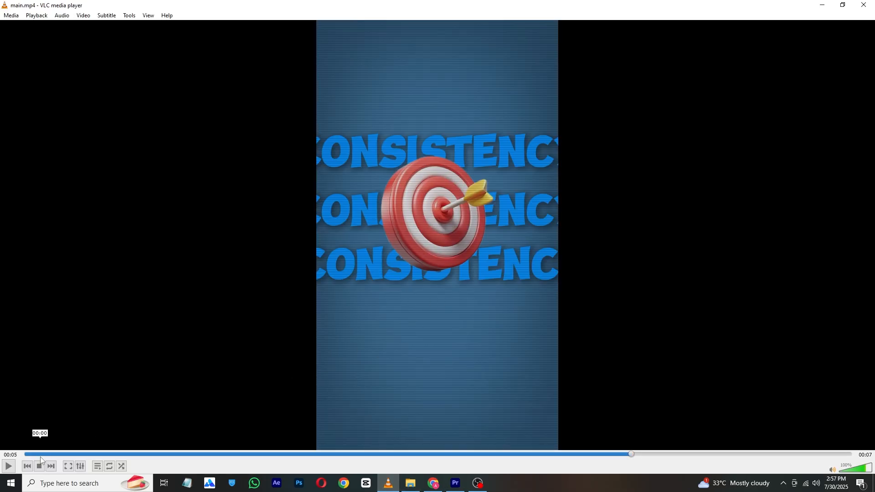
left_click(9, 467)
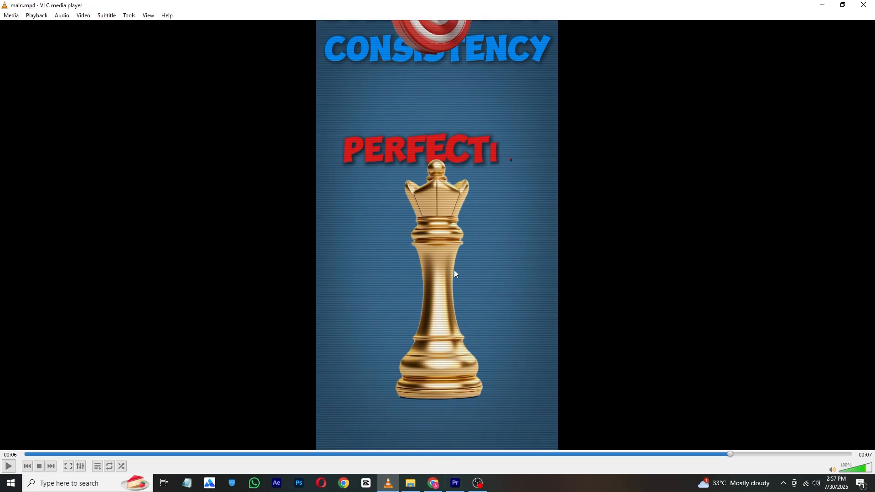
left_click(454, 484)
left_click(18, 43)
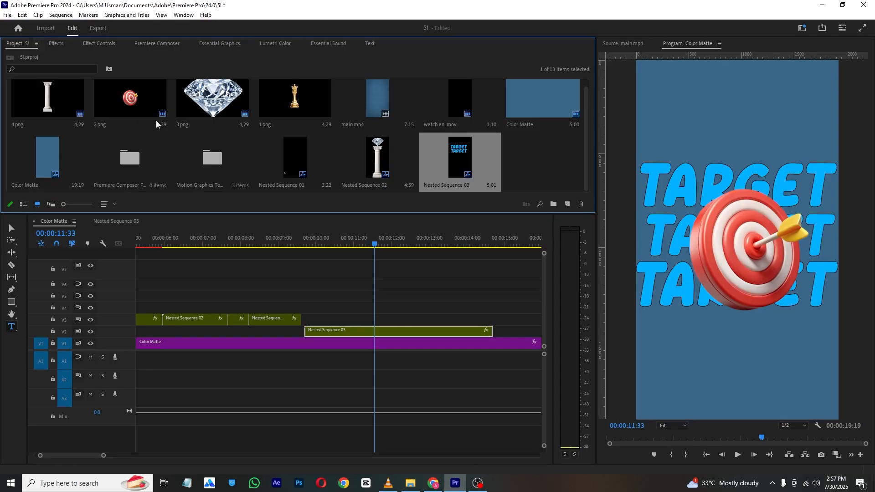
left_click_drag(277, 94, 385, 320)
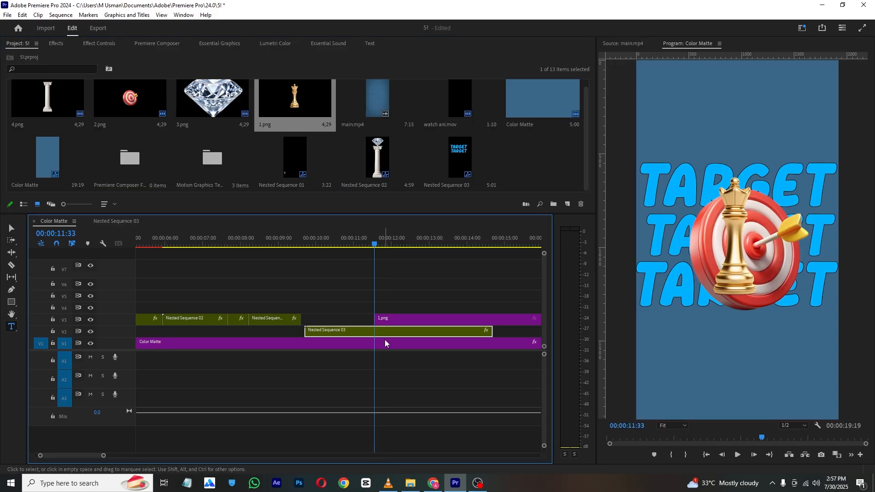
- Split Nested Sequence 03 at 00:00:11:33 and remove all scale and opacity keyframes from its second part
left_click(99, 43)
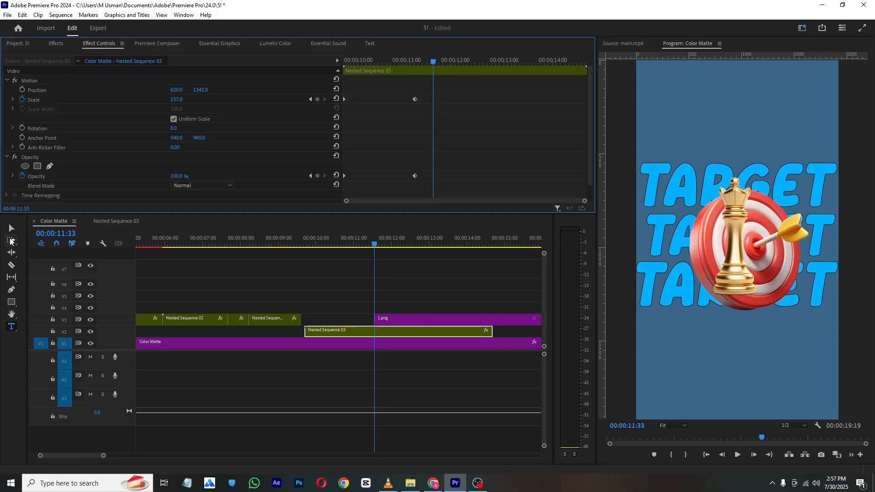
left_click(11, 264)
left_click(375, 335)
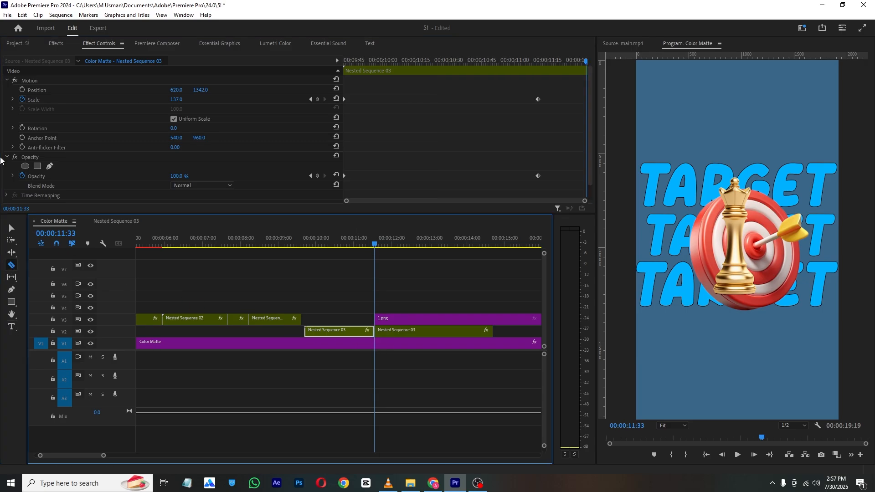
left_click(12, 229)
left_click(405, 334)
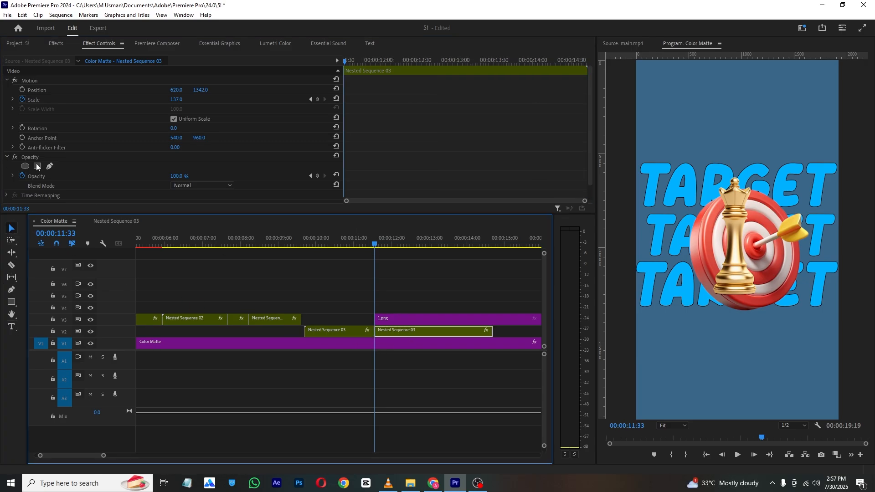
left_click(23, 100)
left_click(469, 253)
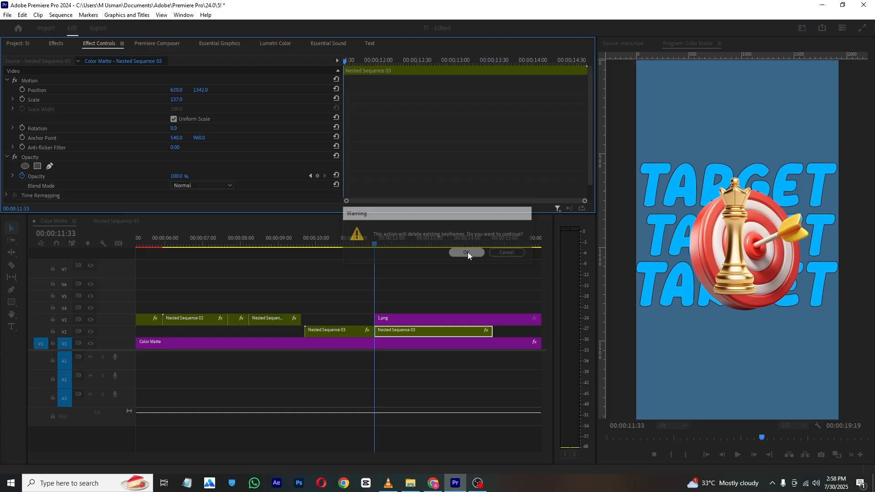
left_click(22, 176)
left_click(463, 251)
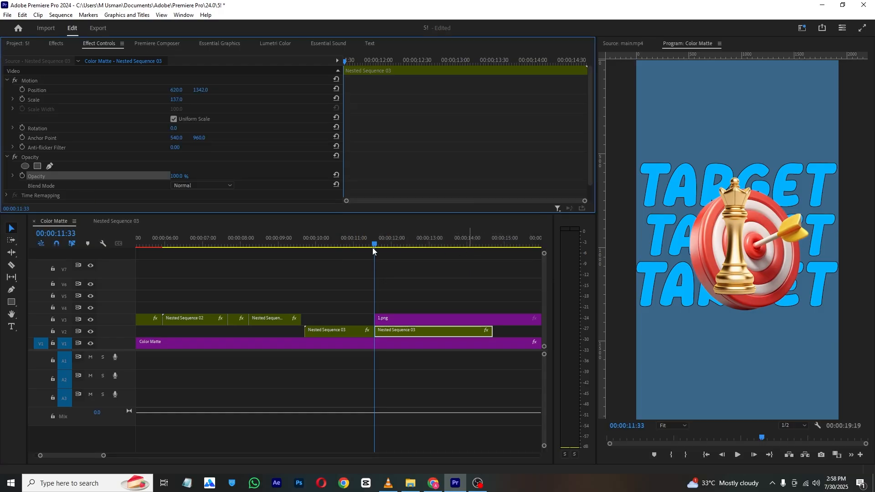
- Keyframe the second Nested Sequence 03 part's position from 620, 1342 at 00:00:11:33 to 620, -133 at 00:00:11:57
left_click(23, 89)
left_click_drag(346, 63, 374, 64)
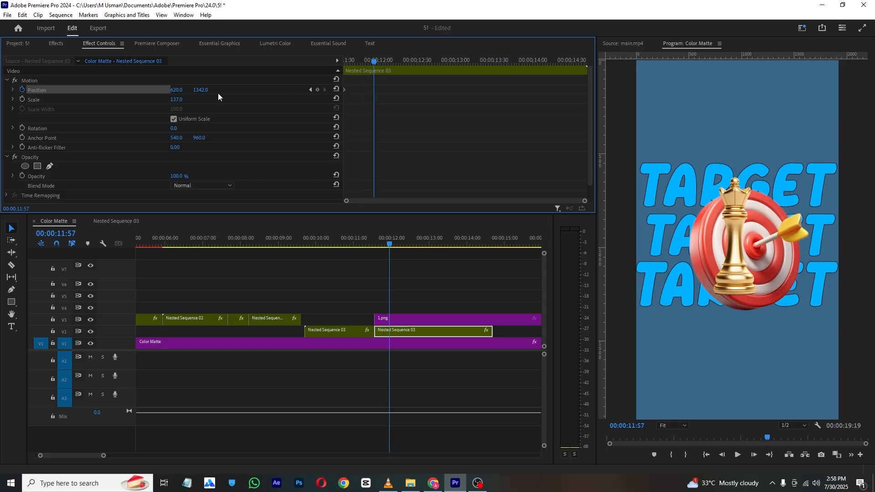
left_click_drag(200, 90, 82, 90)
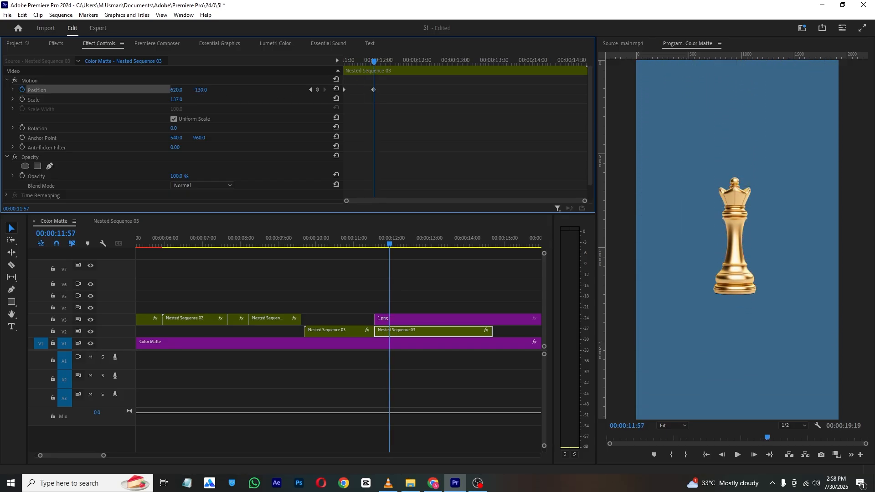
- Move 1.png to start at 00:00:12:01, scale it to 191, and keyframe position 540, 3056 and rotation -14° there
left_click(379, 61)
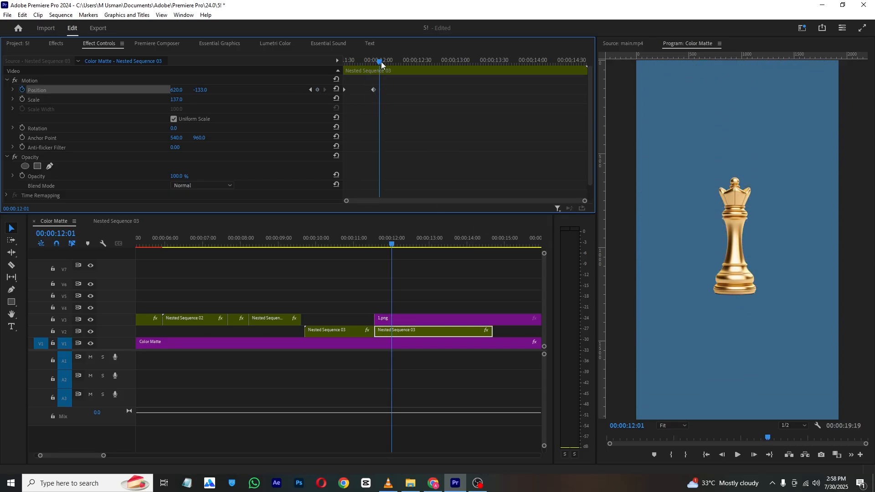
left_click_drag(404, 322, 421, 325)
left_click(22, 89)
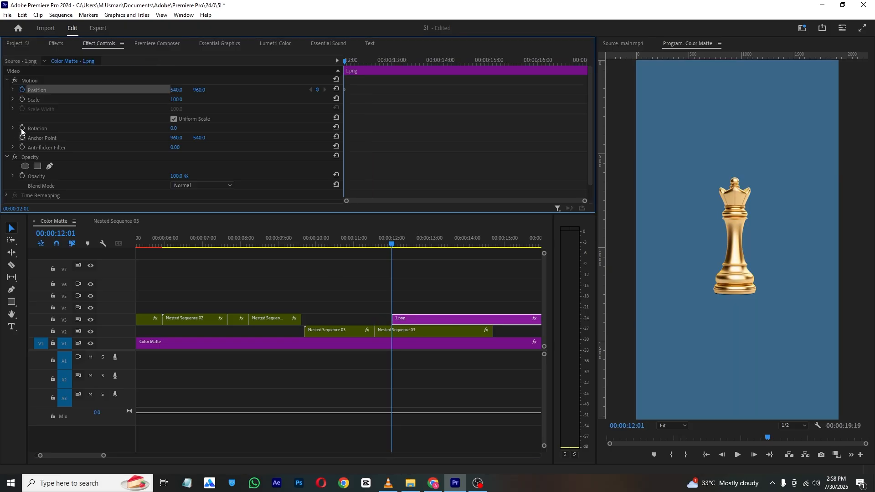
left_click(22, 128)
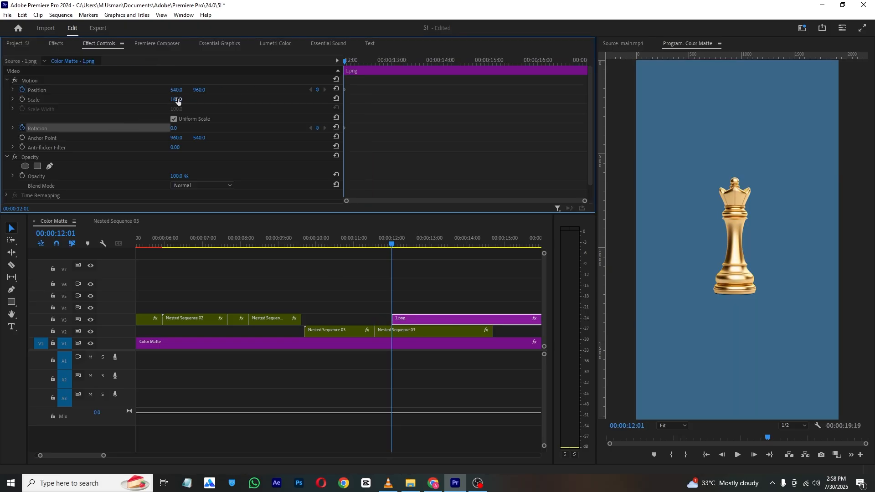
mouse_move(176, 100)
left_mouse_down()
mouse_move(218, 99)
mouse_move(188, 89)
left_mouse_up()
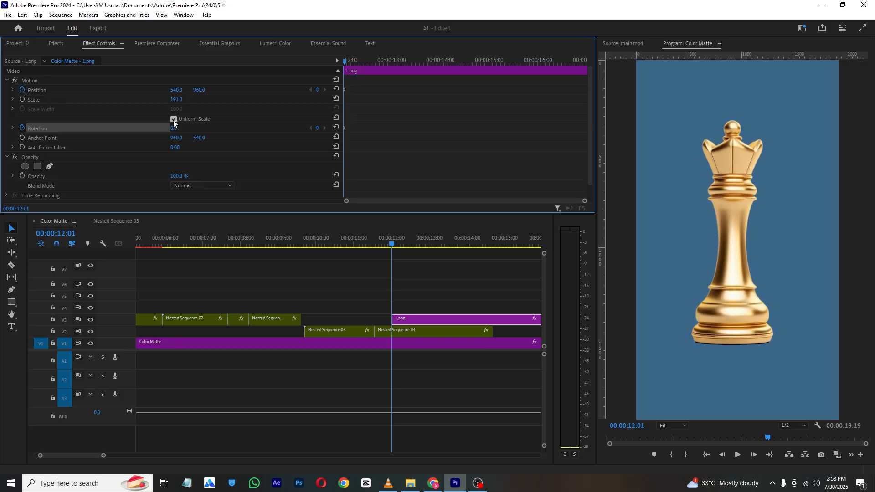
left_click_drag(174, 128, 206, 185)
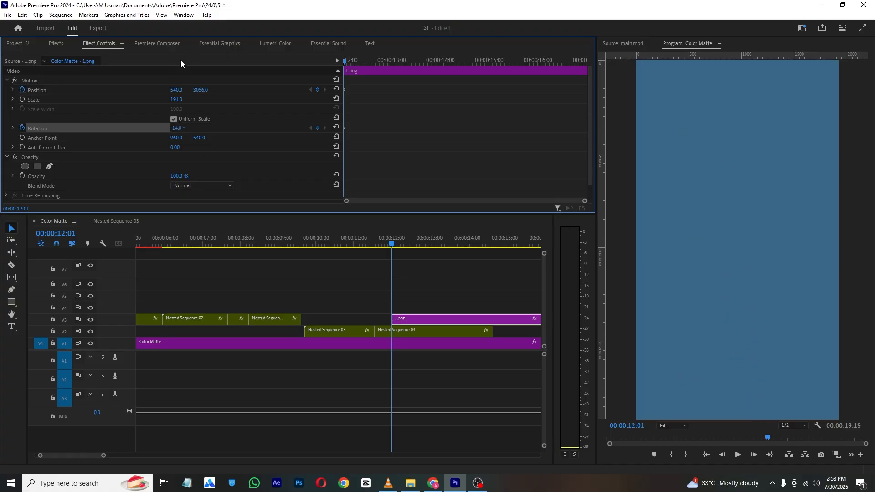
- Keyframe 1.png at 00:00:13:13 with position 540, 1304 and rotation -1°, and preview its entrance
left_click_drag(355, 59, 402, 64)
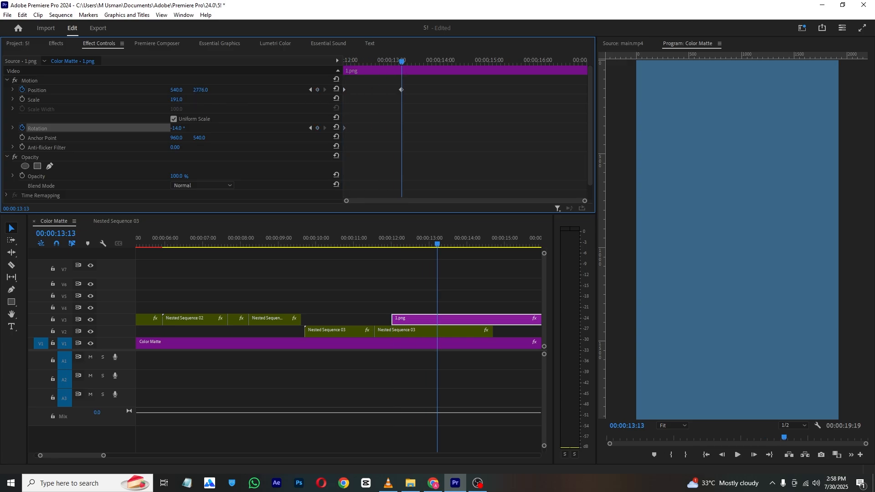
left_click_drag(199, 90, 173, 39)
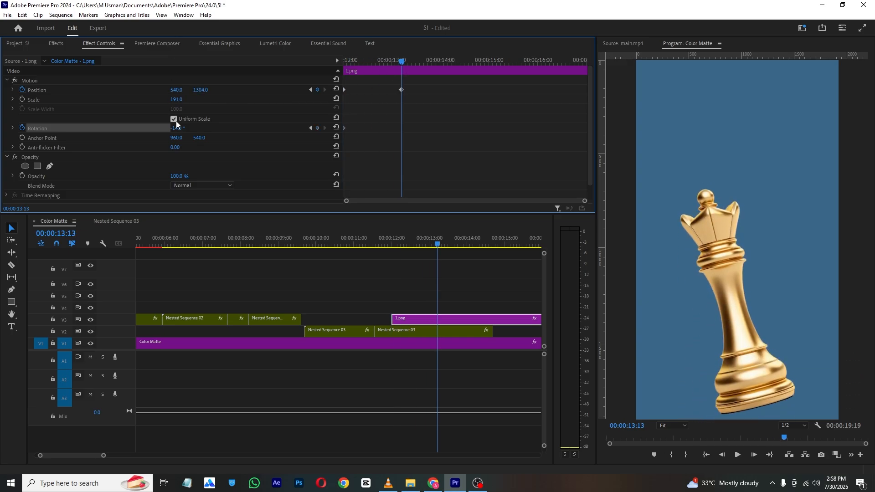
left_click_drag(176, 128, 182, 128)
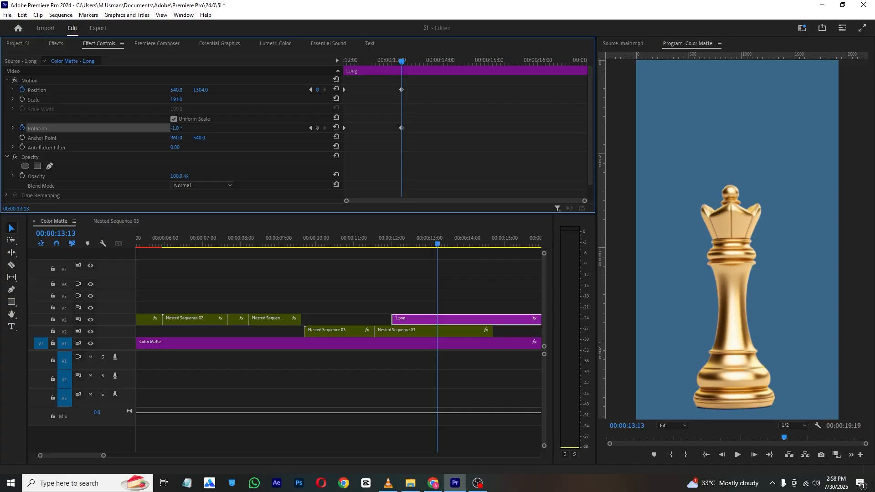
left_click_drag(371, 57, 344, 59)
left_click(738, 455)
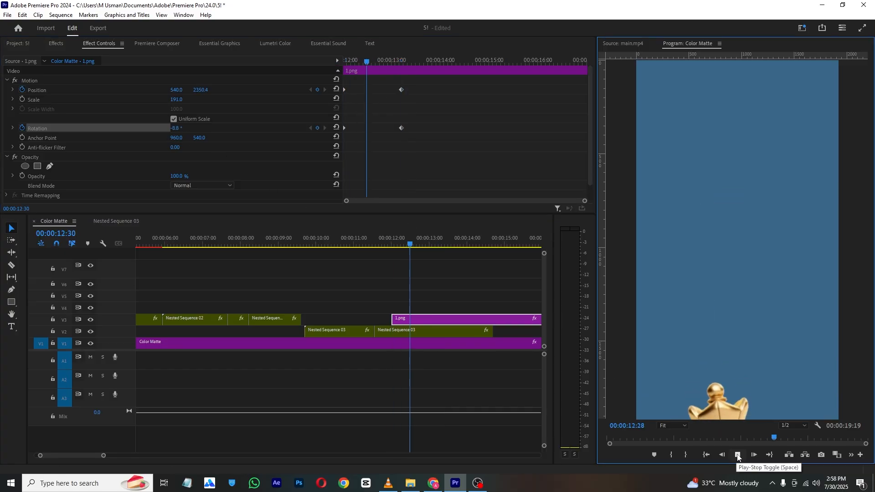
- Move the ending position and rotation keyframes of 1.png to just past 00:00:15:00 and preview the slower entrance
left_click_drag(418, 120, 500, 140)
left_click_drag(370, 64, 312, 60)
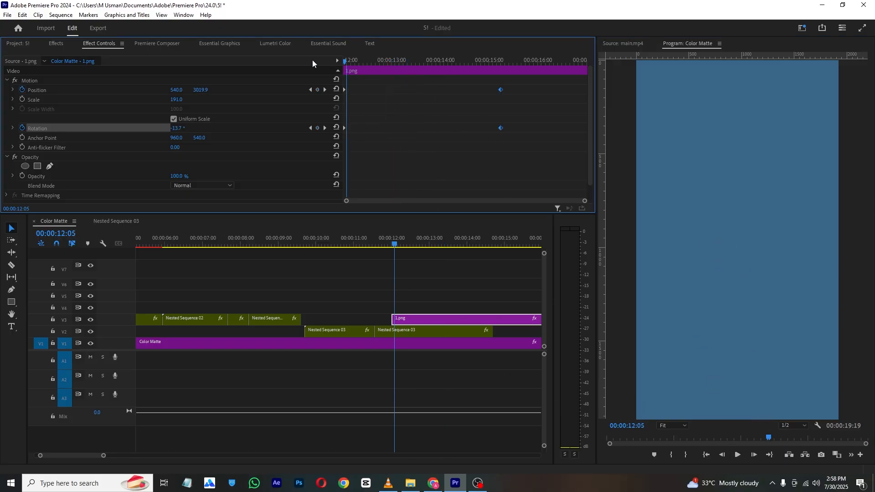
left_click(738, 454)
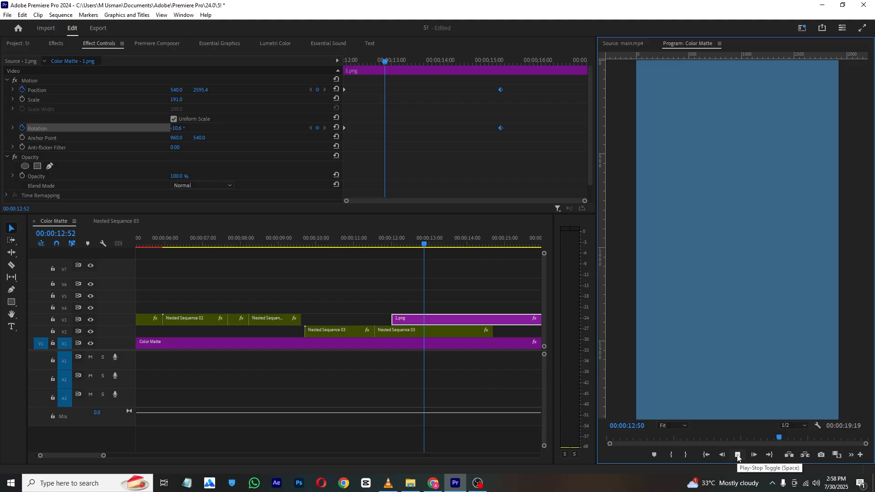
left_click(737, 455)
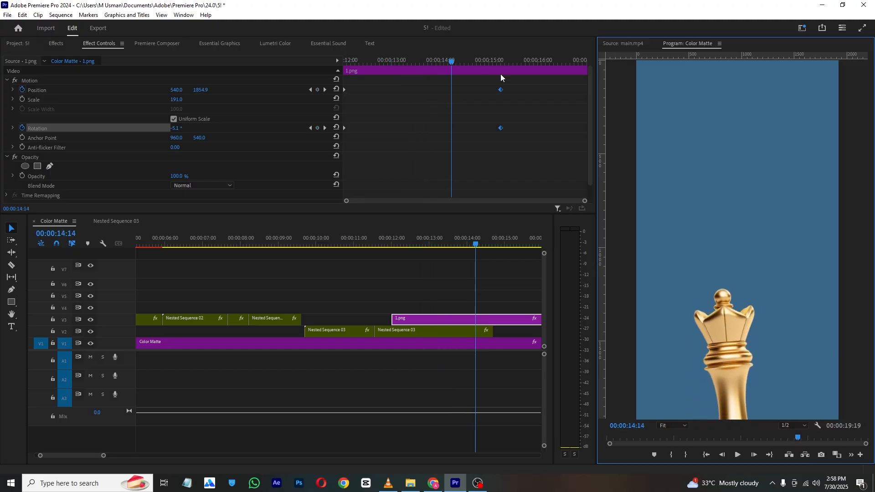
- Apply Ease In temporal interpolation to all position and rotation keyframes of 1.png
left_click_drag(526, 81, 341, 158)
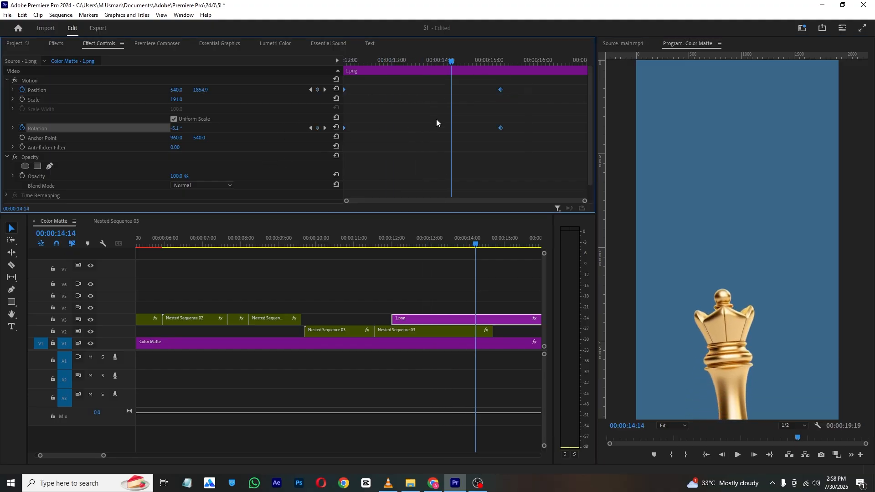
right_click(501, 88)
mouse_move(559, 165)
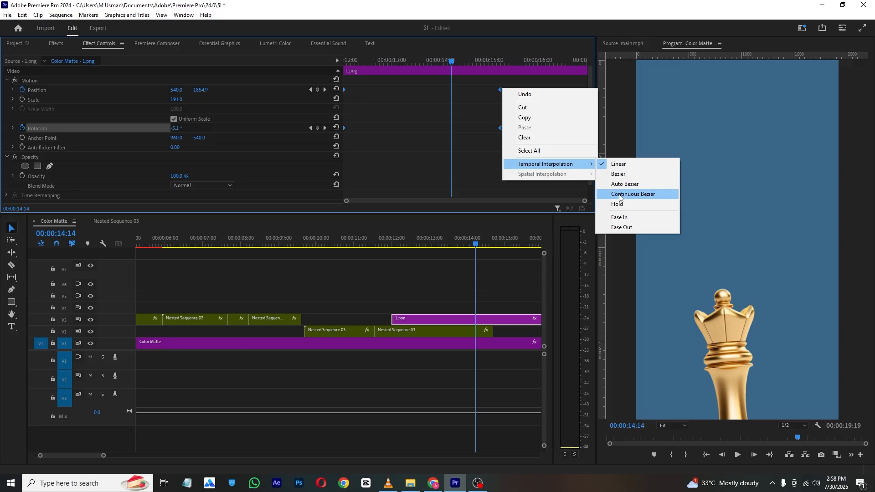
left_click(619, 217)
- Reshape the position velocity curve of 1.png to peak early and slow gradually into the last keyframe, and preview the motion
left_click(12, 90)
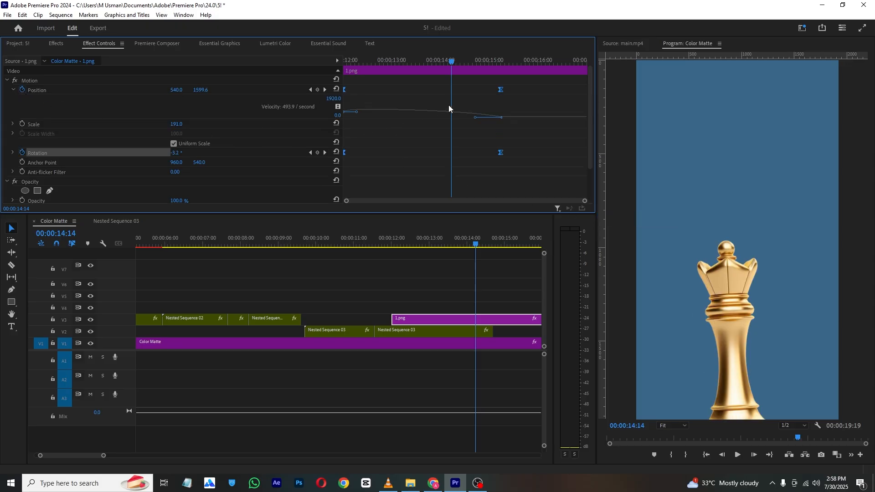
left_click_drag(475, 118, 361, 117)
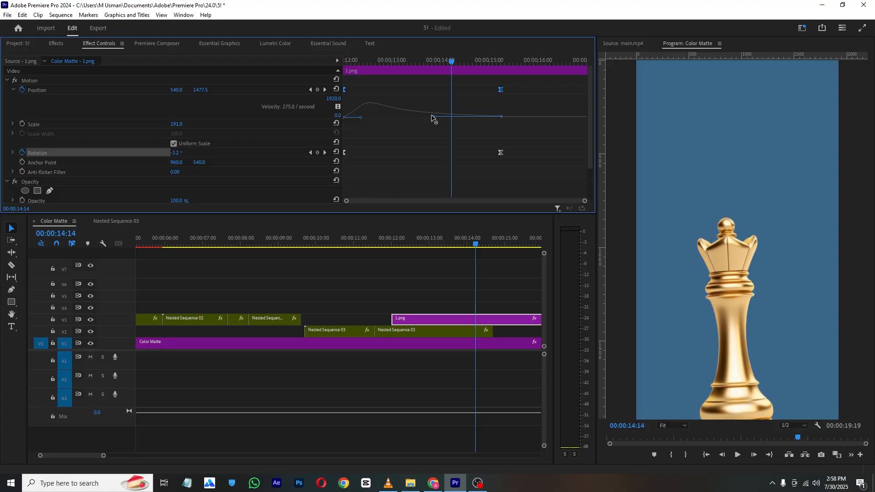
left_click_drag(434, 119, 404, 121)
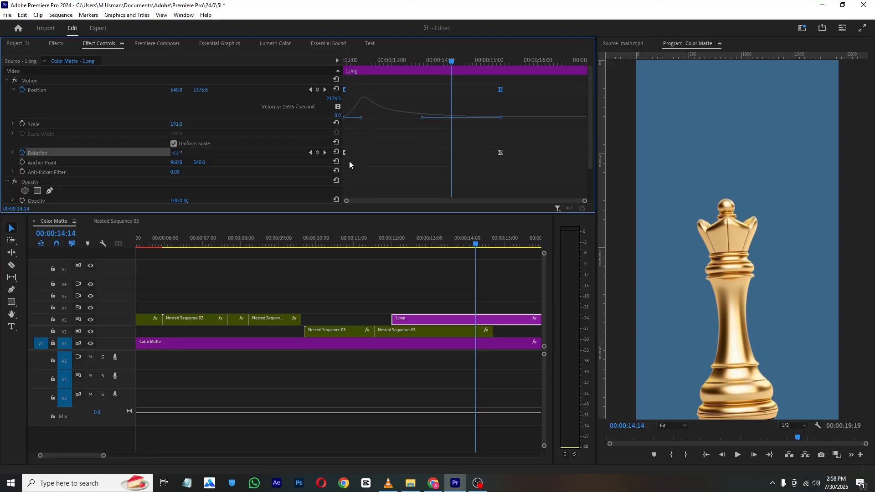
left_click(13, 154)
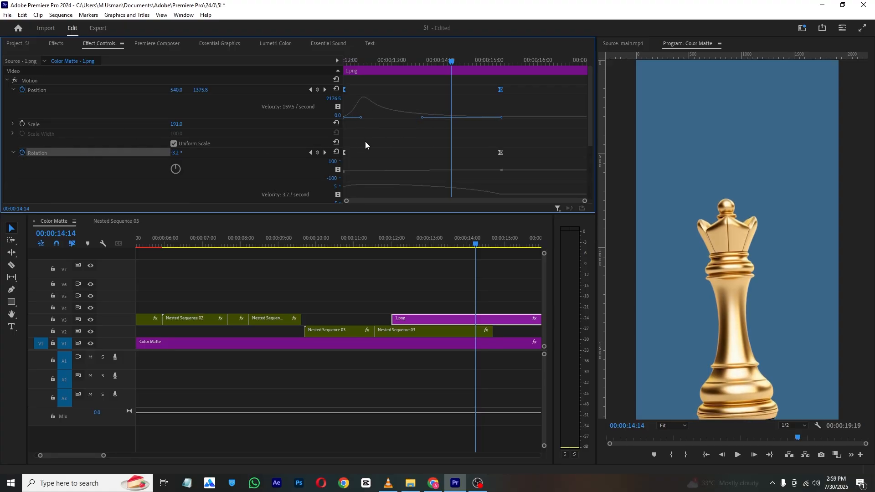
left_click(414, 273)
left_click_drag(407, 243, 391, 245)
left_click(738, 455)
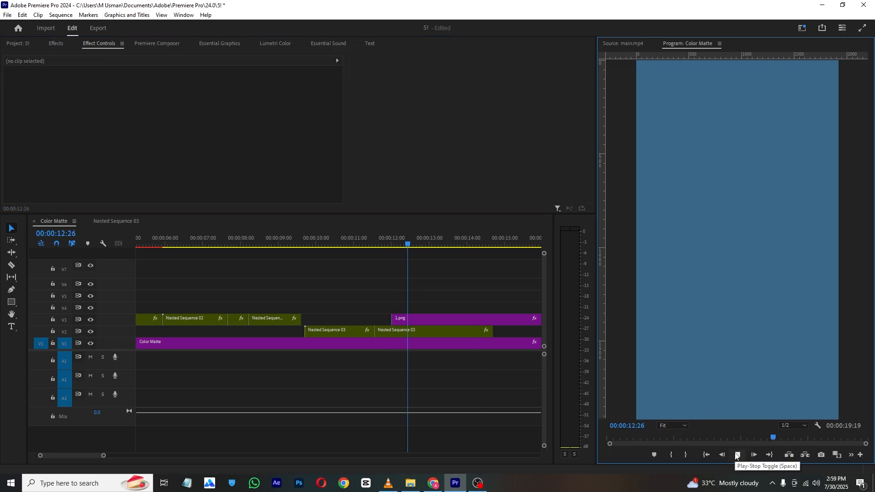
left_click(738, 456)
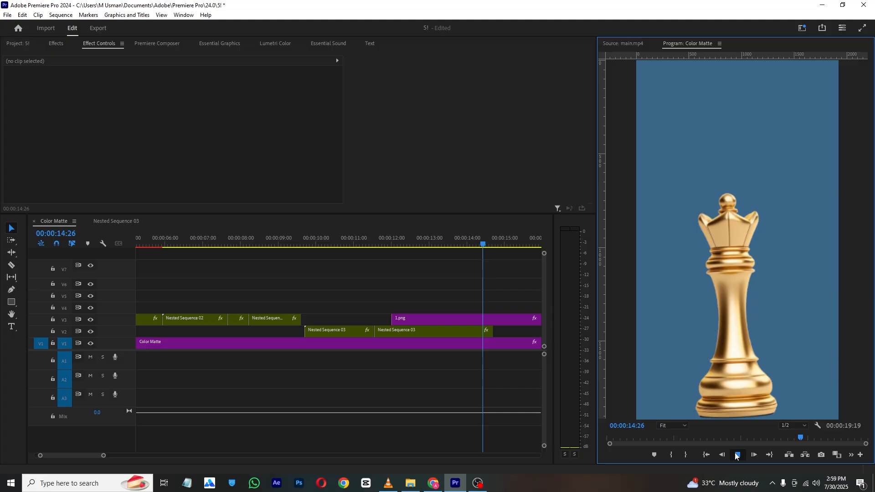
- Check the chess-piece title in main.mp4 in VLC, and open the Premiere Composer text presets in Premiere Pro
left_click(395, 486)
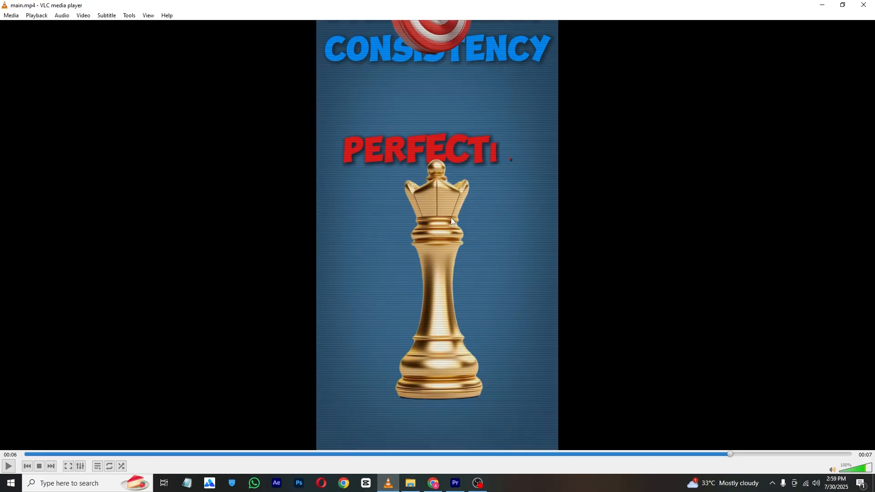
left_click(456, 484)
left_click(138, 43)
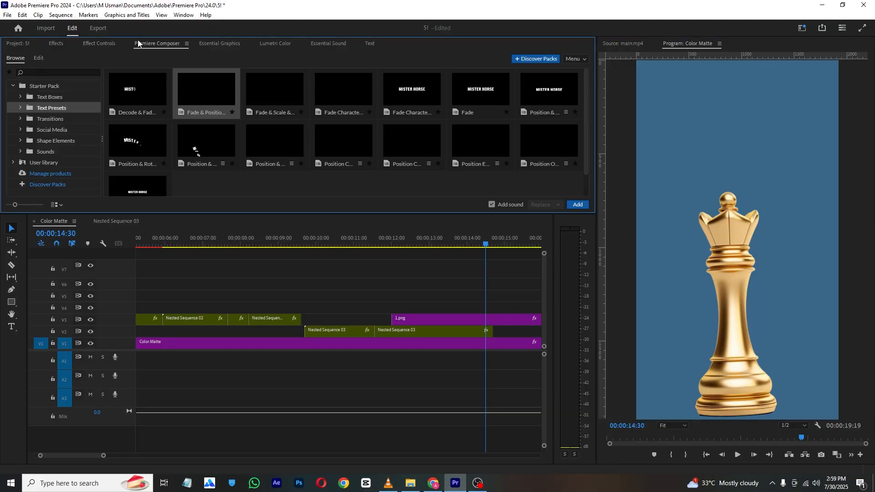